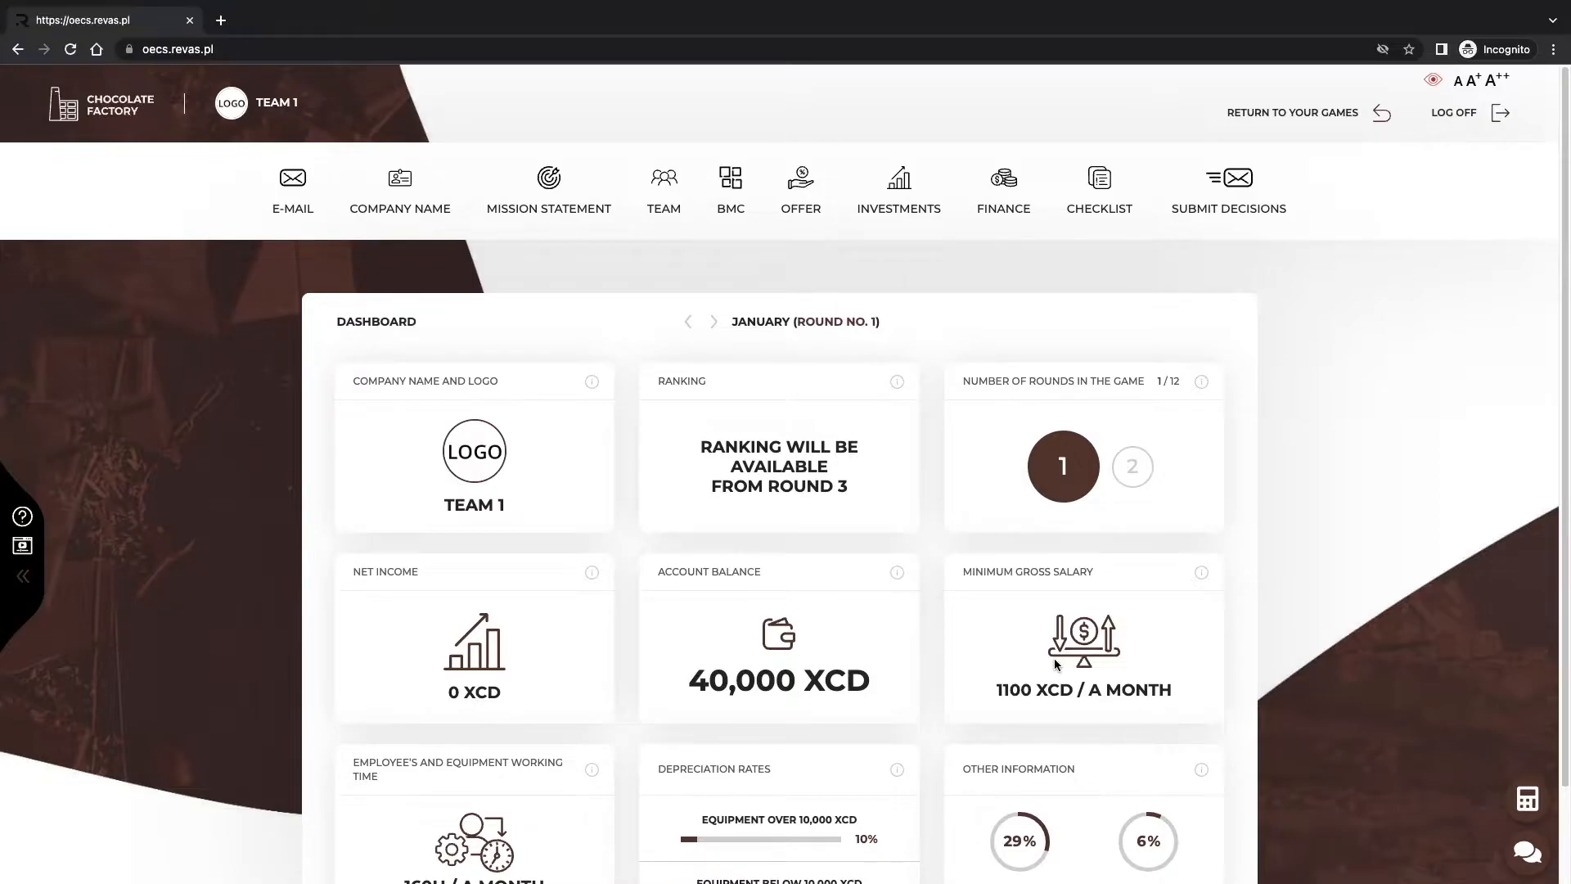
Refresh the dashboard and read the company name and logo card explanation.
scroll(1055, 664, down, 1)
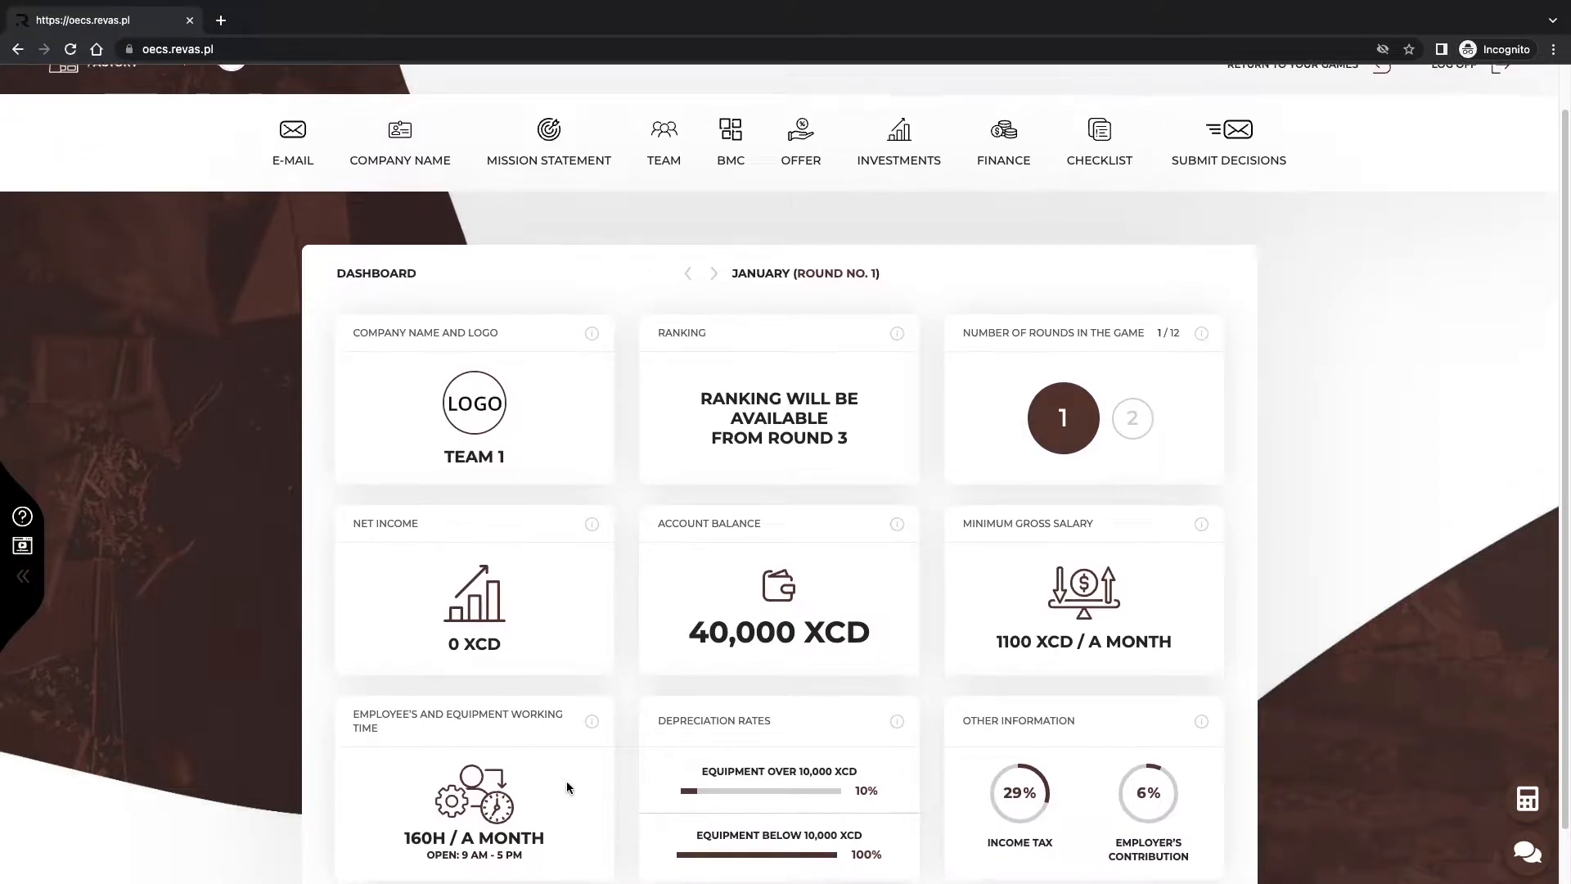
scroll(567, 783, down, 1)
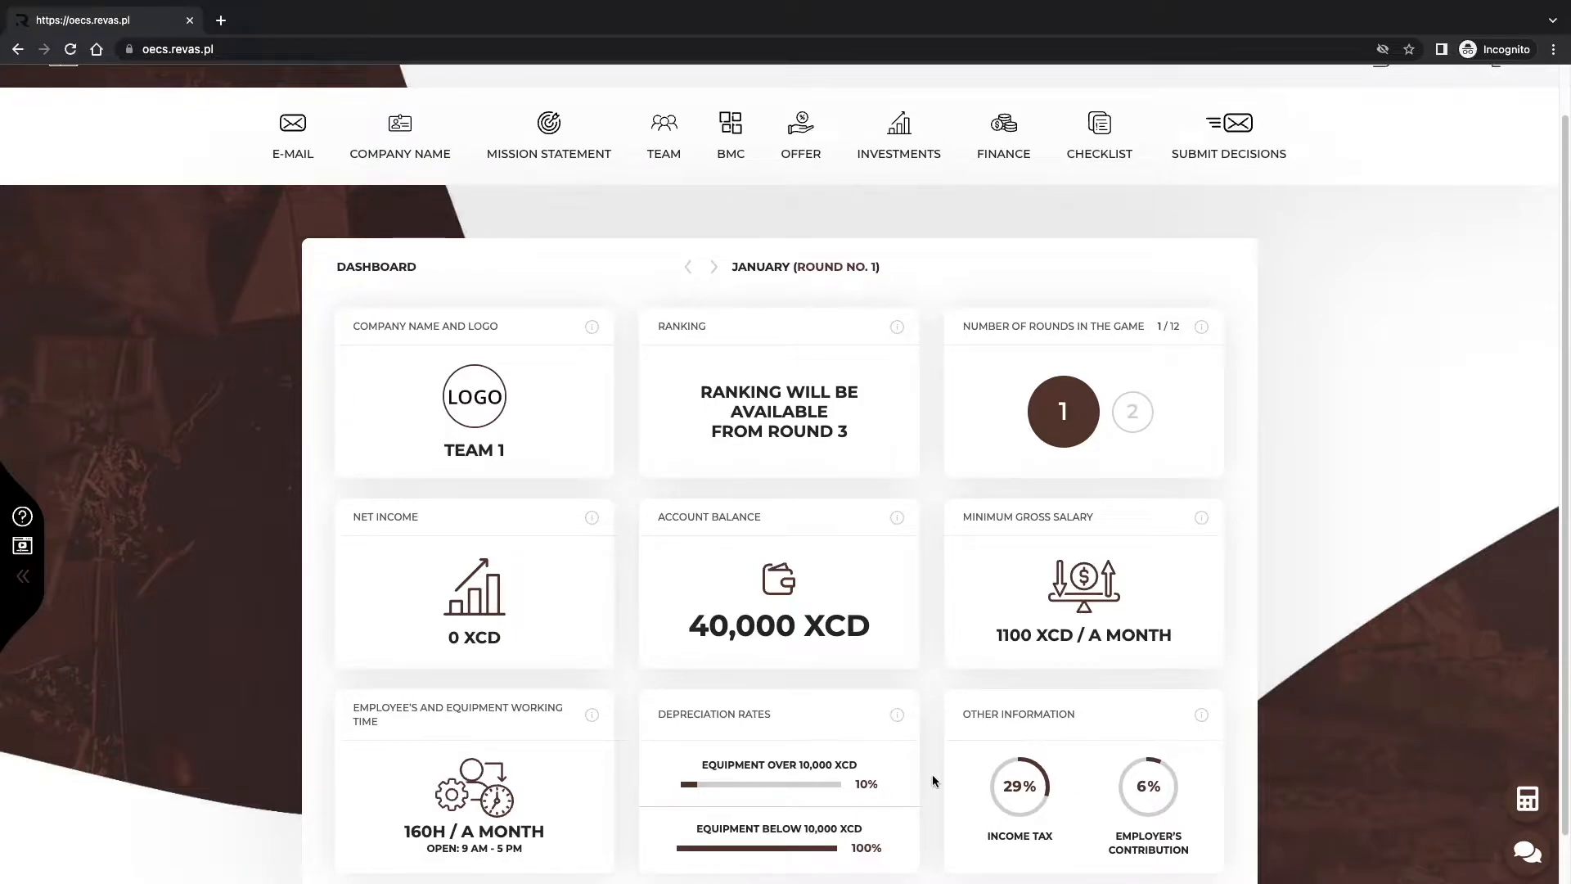
scroll(479, 685, up, 1)
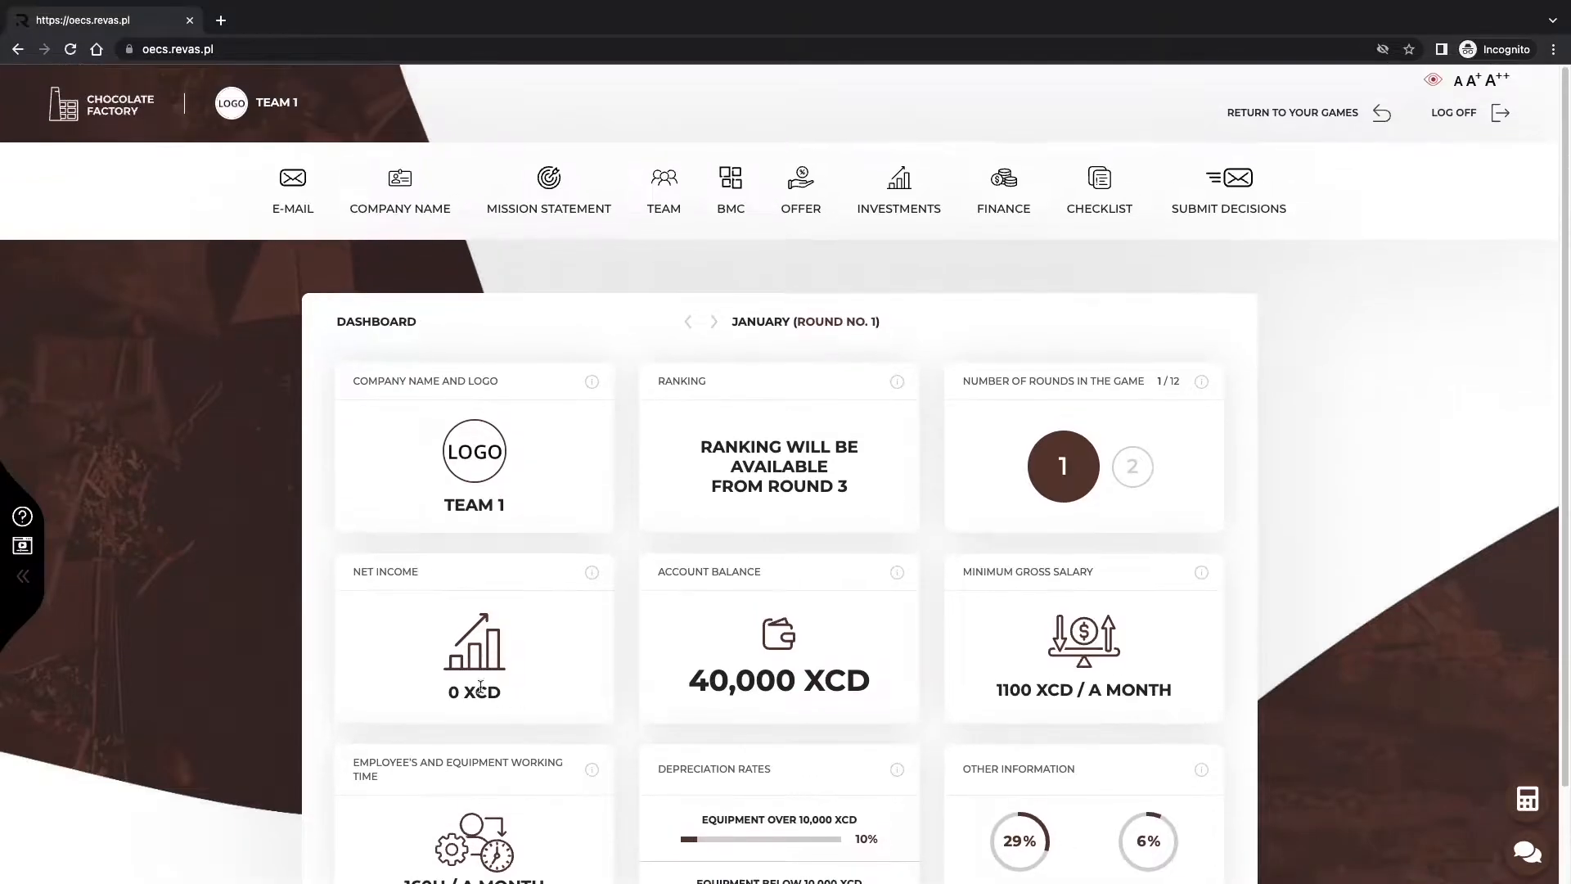
click(109, 100)
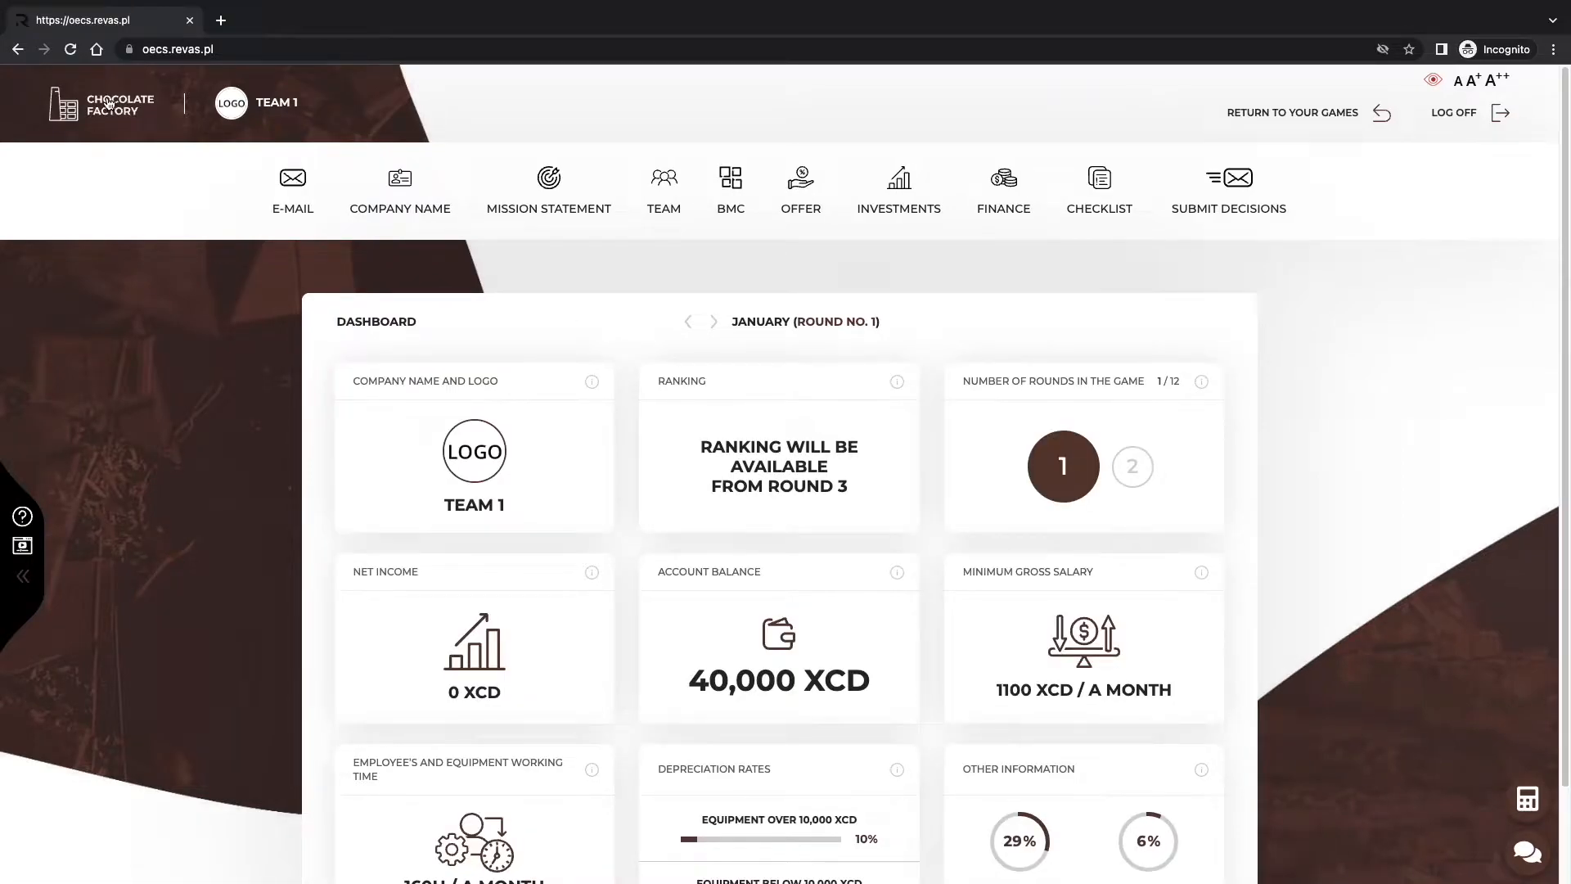
click(593, 383)
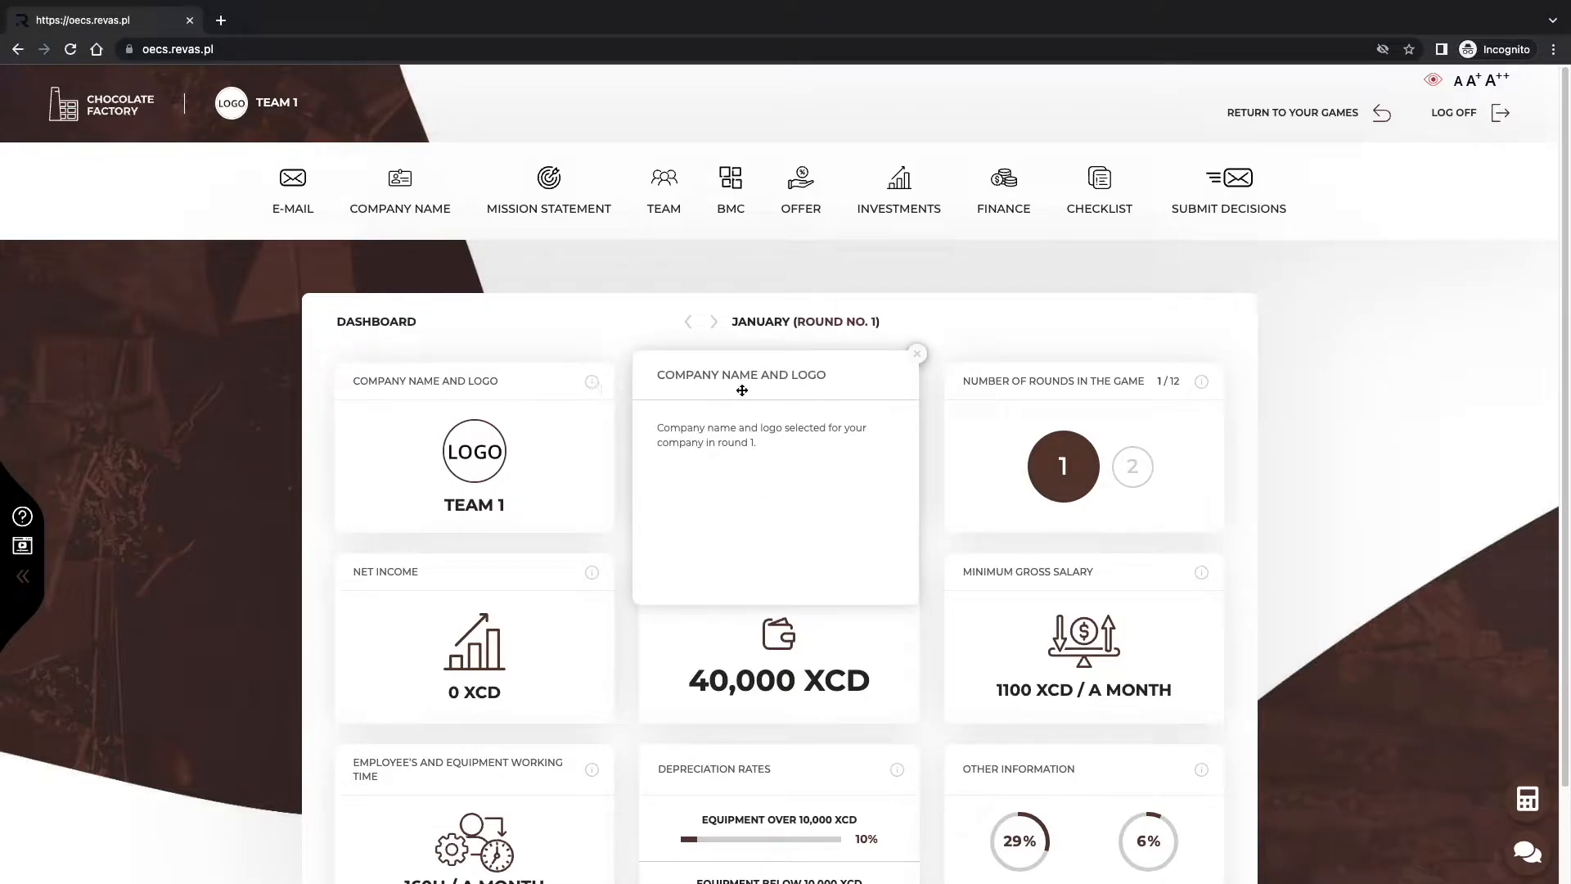
click(917, 355)
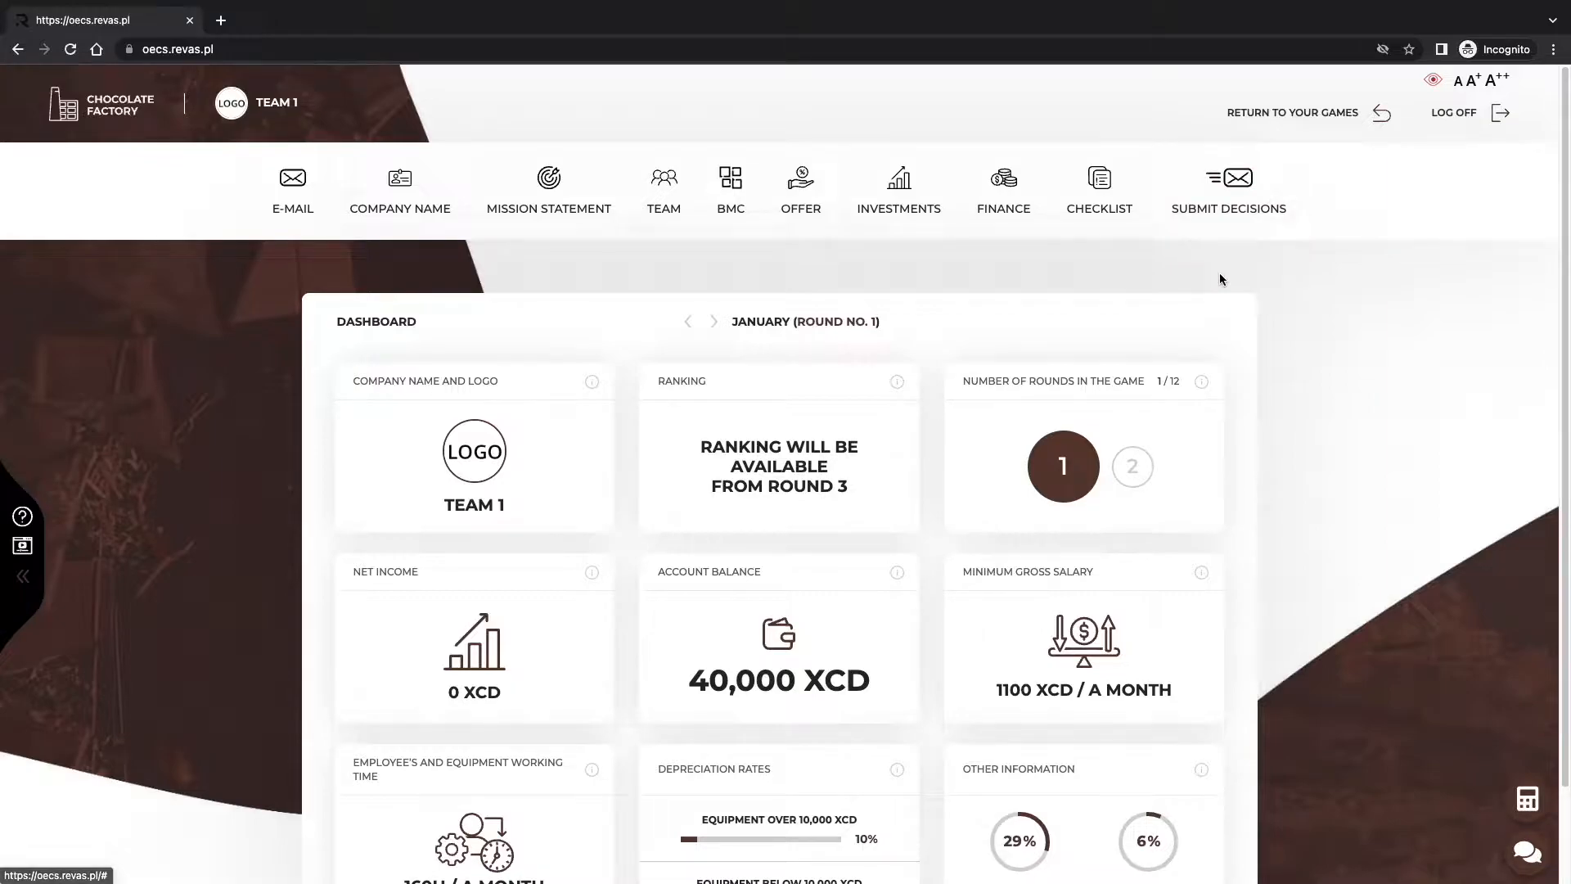
Read the Chocolate Industry Summary message in the team mailbox, then go to Company Name.
click(277, 211)
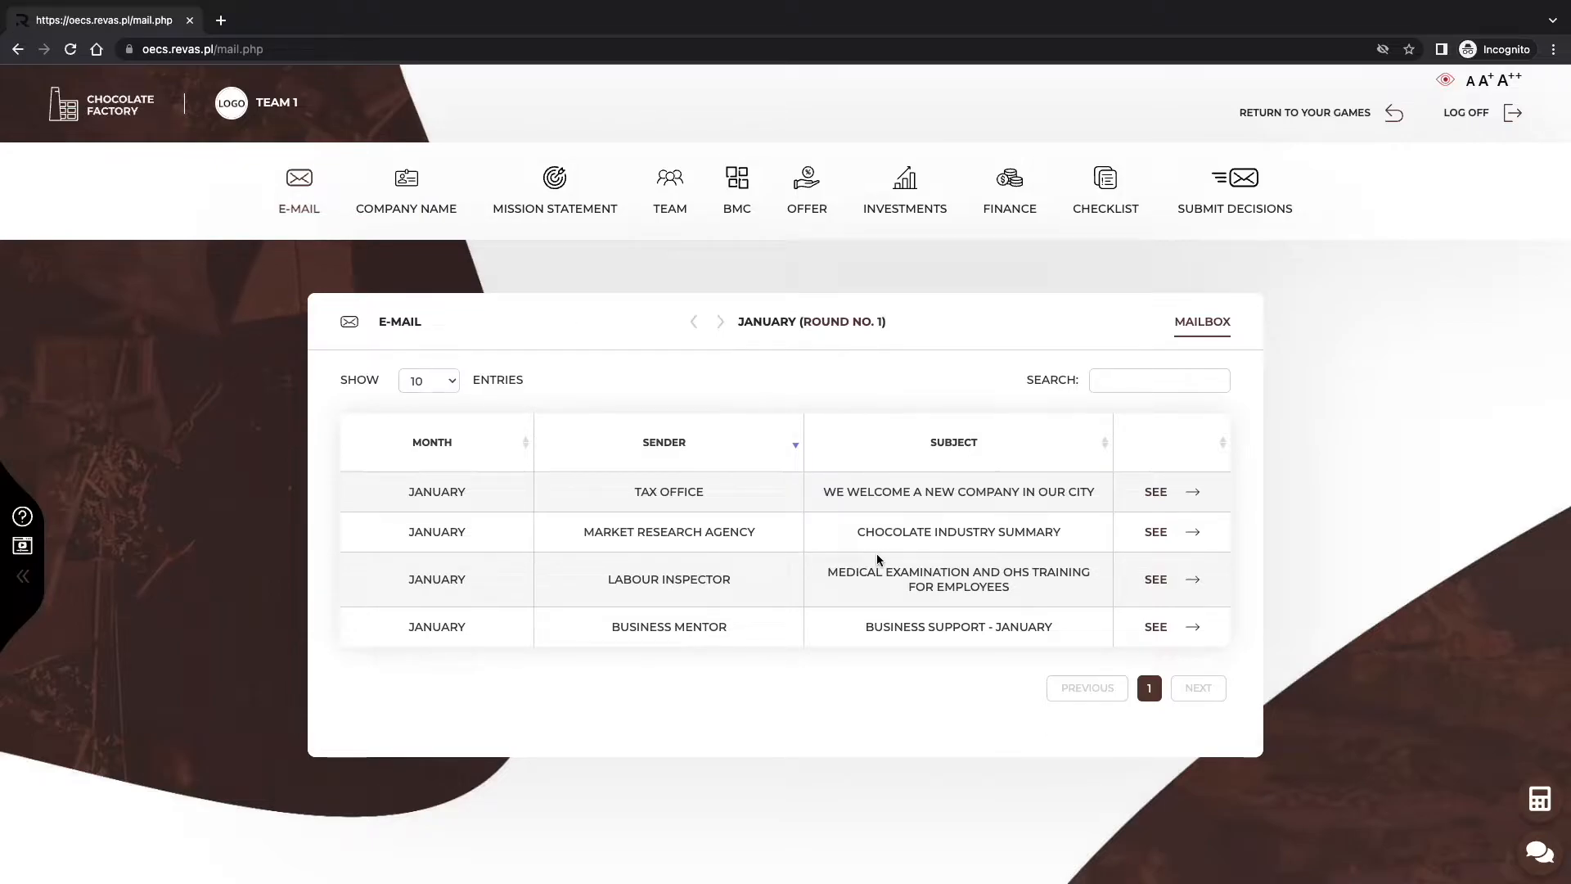
click(1160, 531)
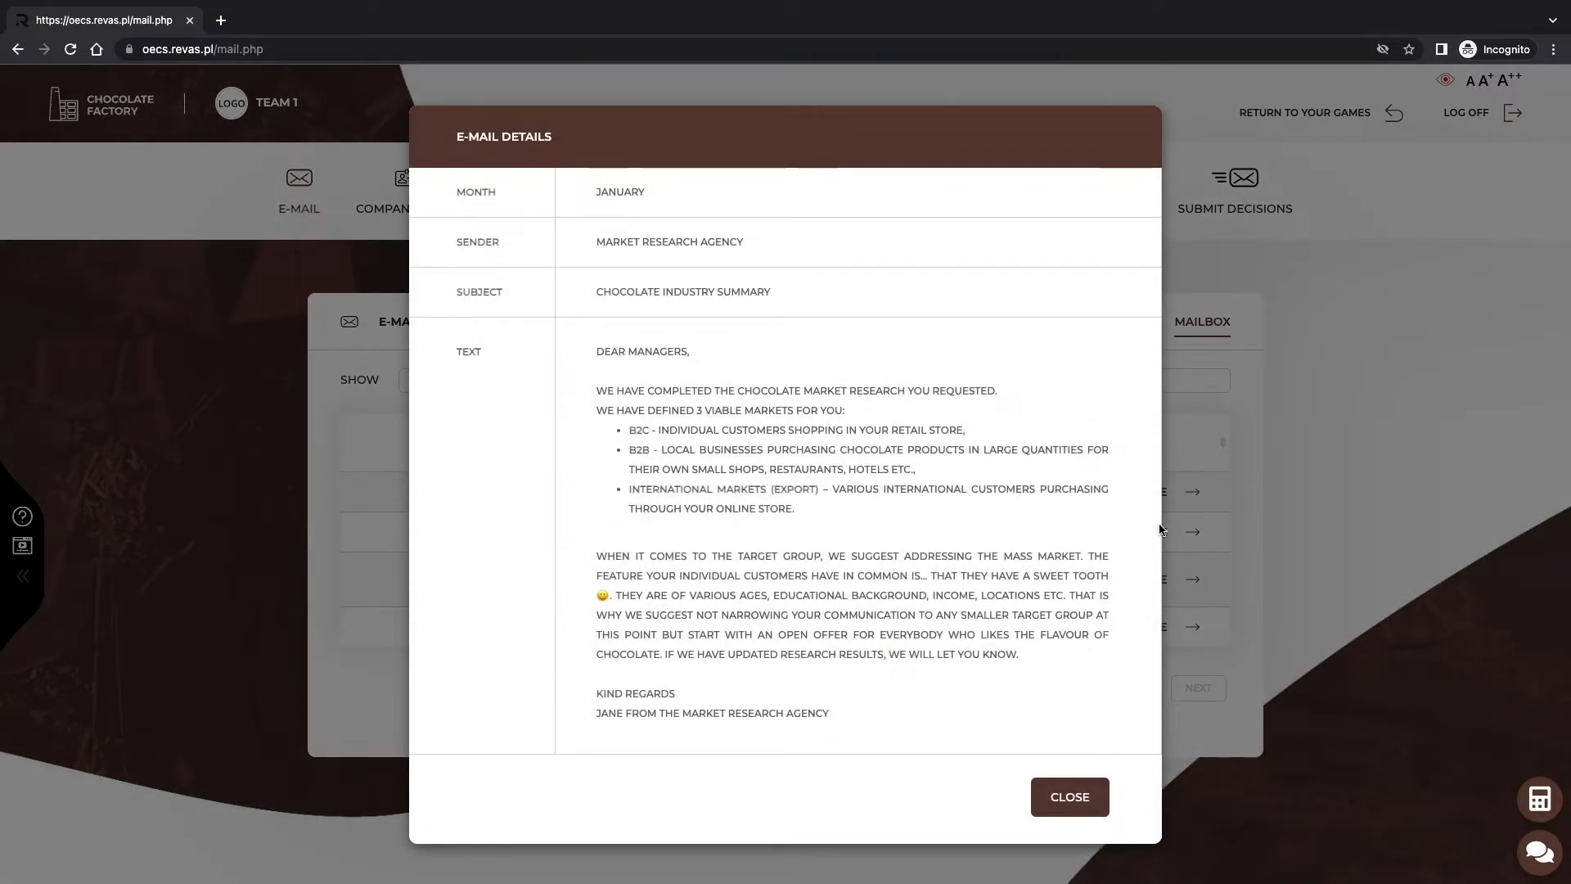
click(1095, 800)
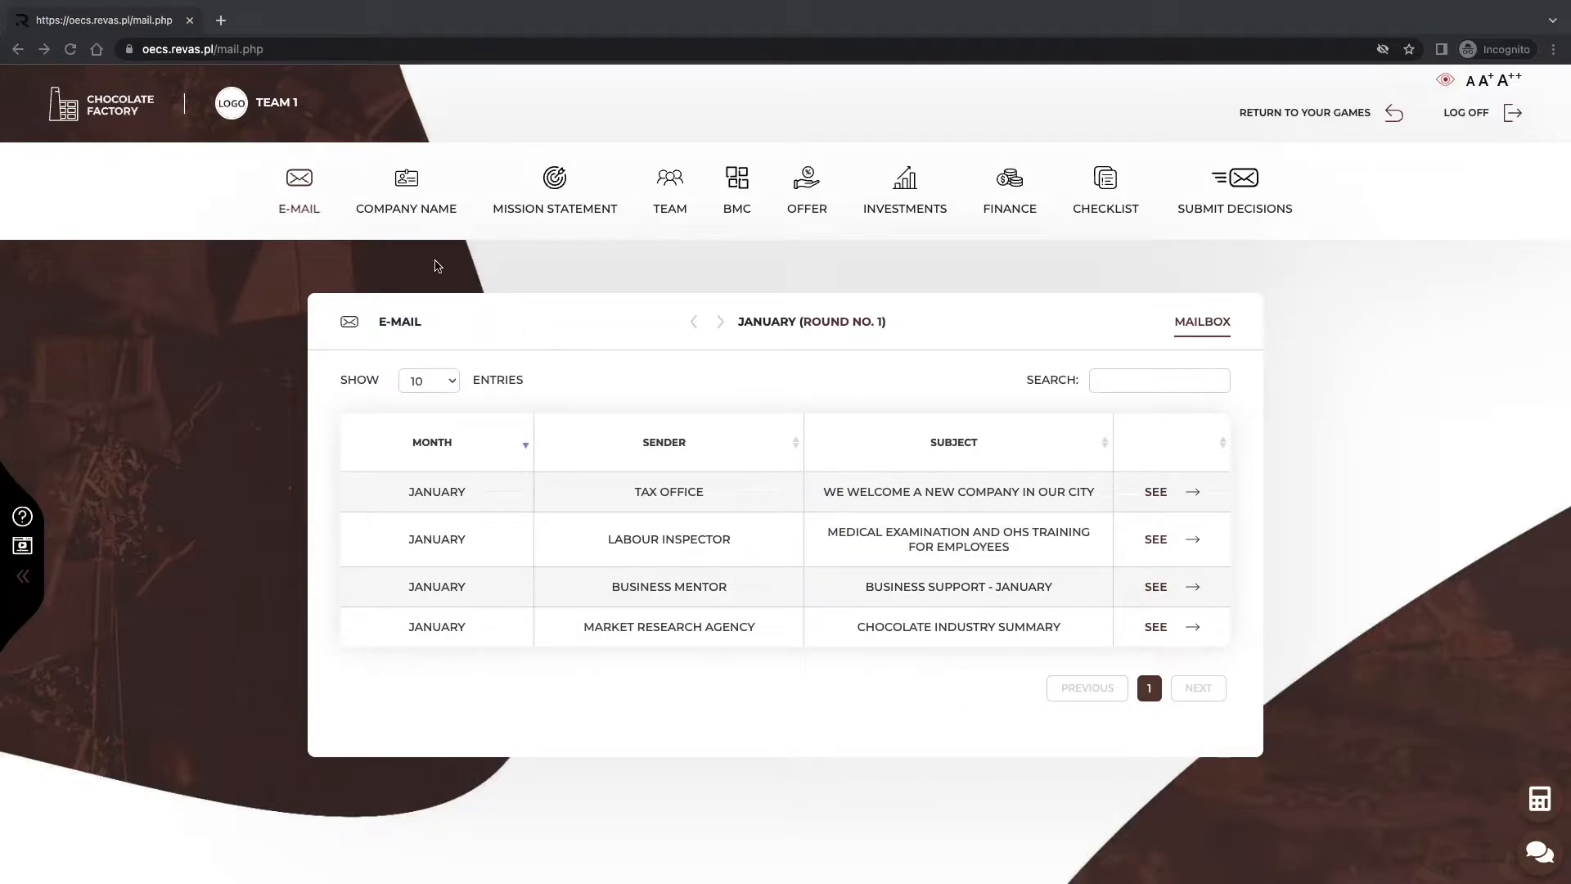
click(408, 211)
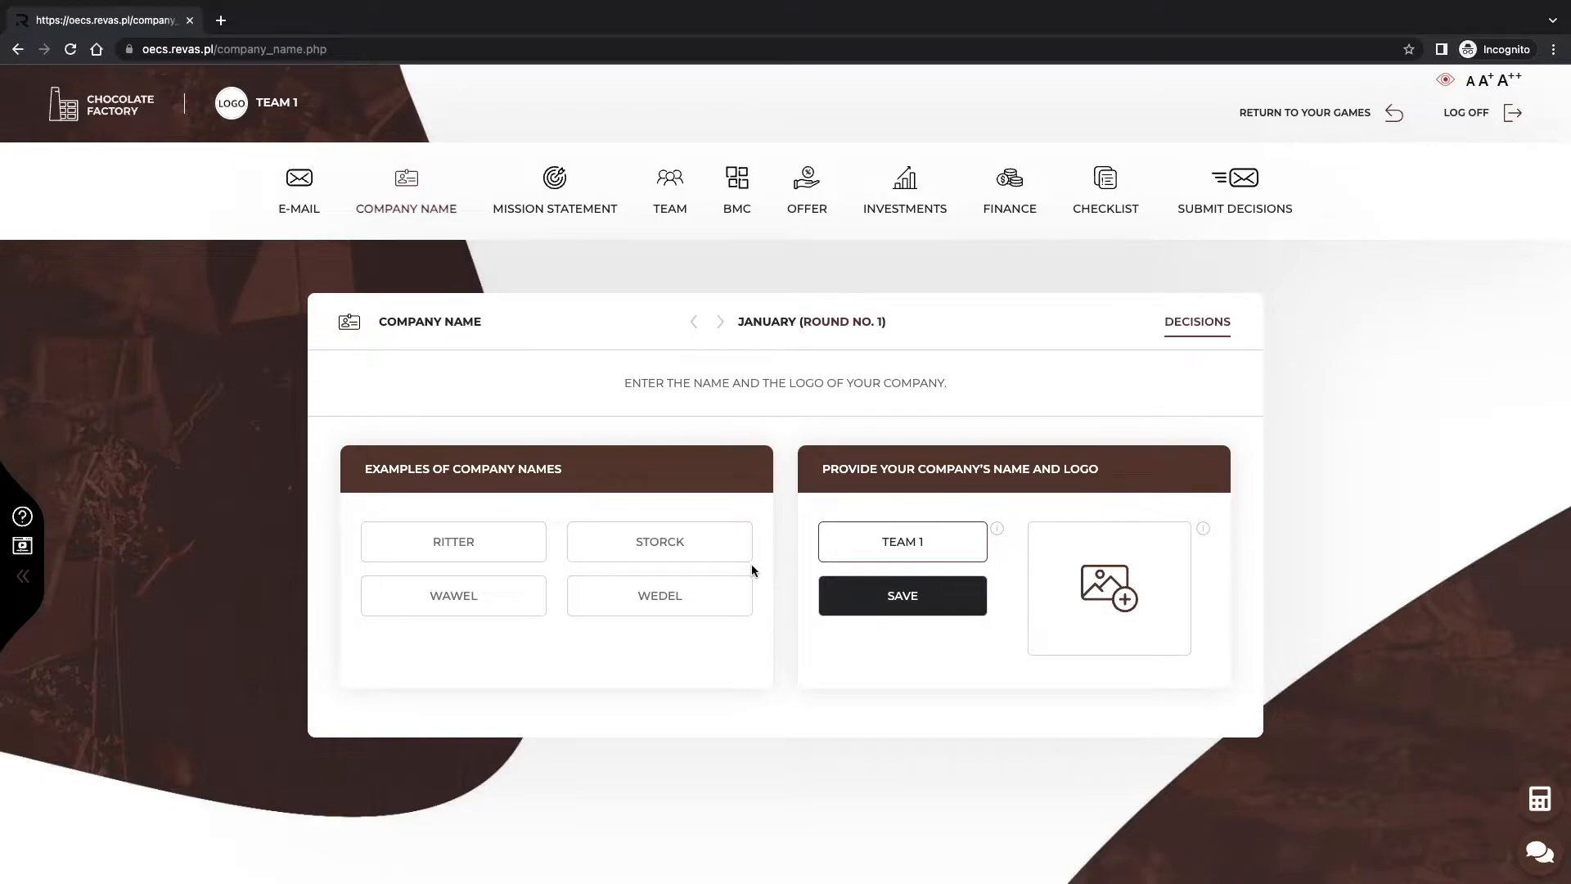
Name the company ABC with a chocolate-bar logo, then rename it XYZ and save.
drag(927, 542, 879, 540)
text(ABC)
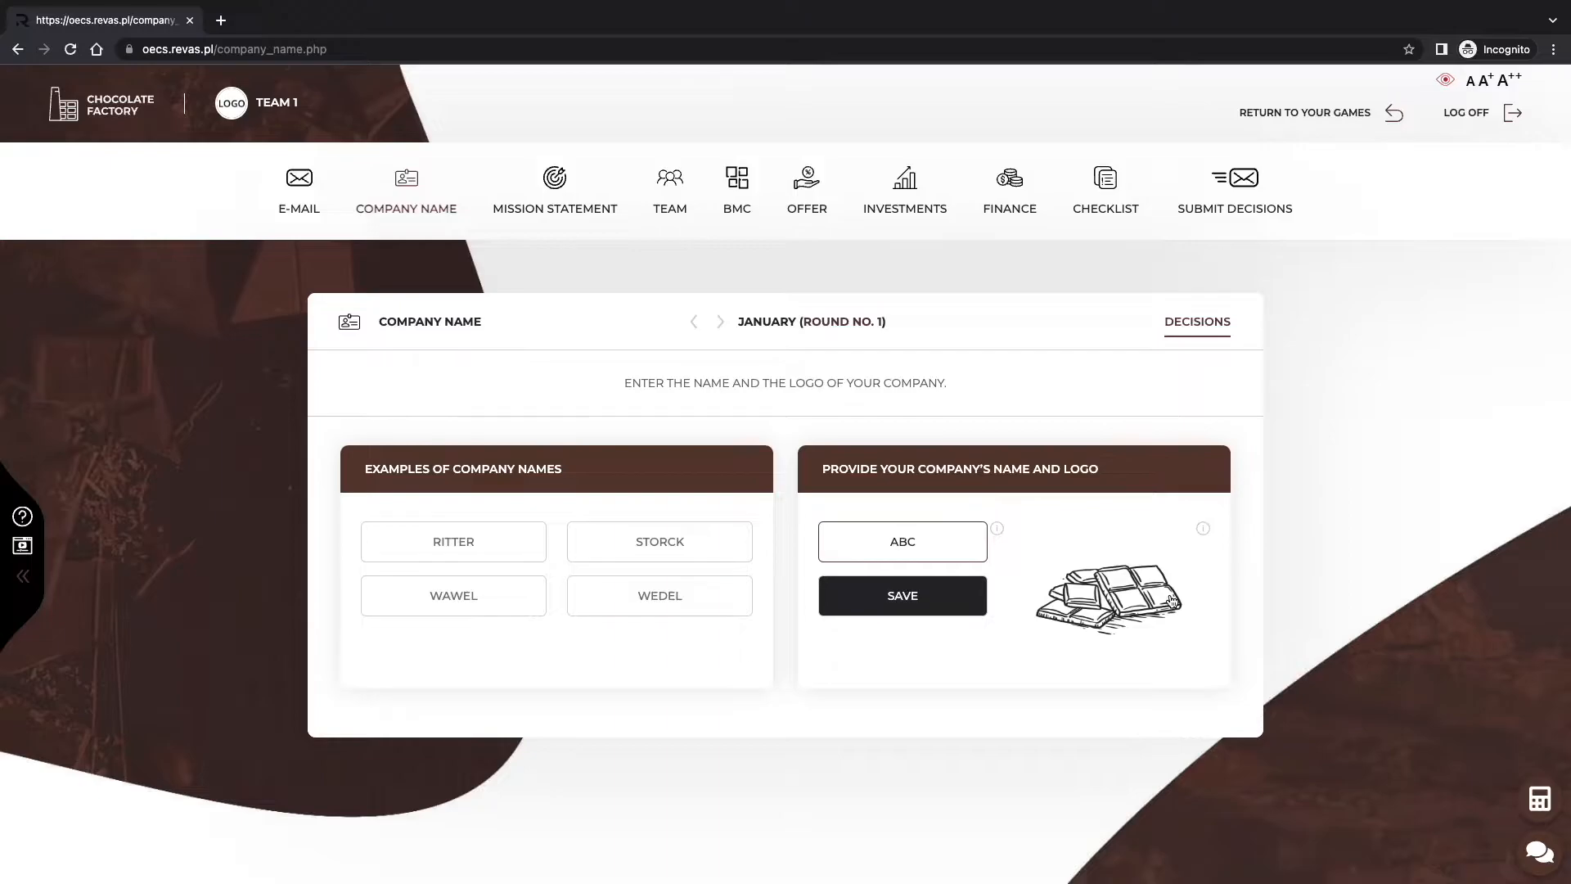
click(965, 608)
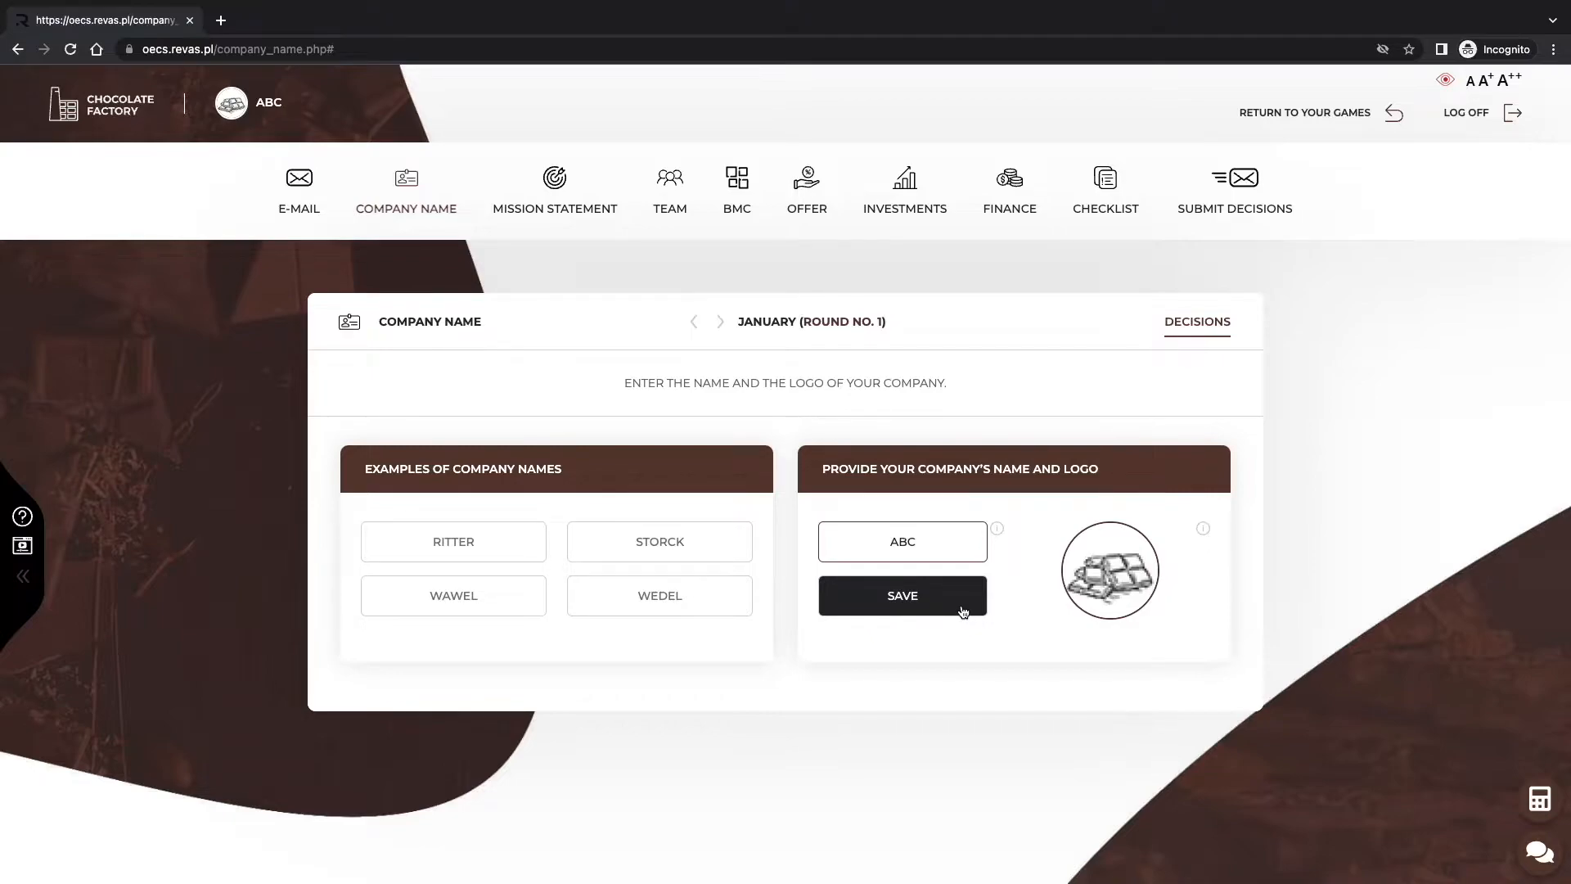
click(956, 548)
key(BackSpace)
key(BackSpace)
key(BackSpace)
text(XYZ)
key(Return)
click(968, 606)
Paste and save the mission statement 'We are constantly changing in order to be happy...'.
click(547, 201)
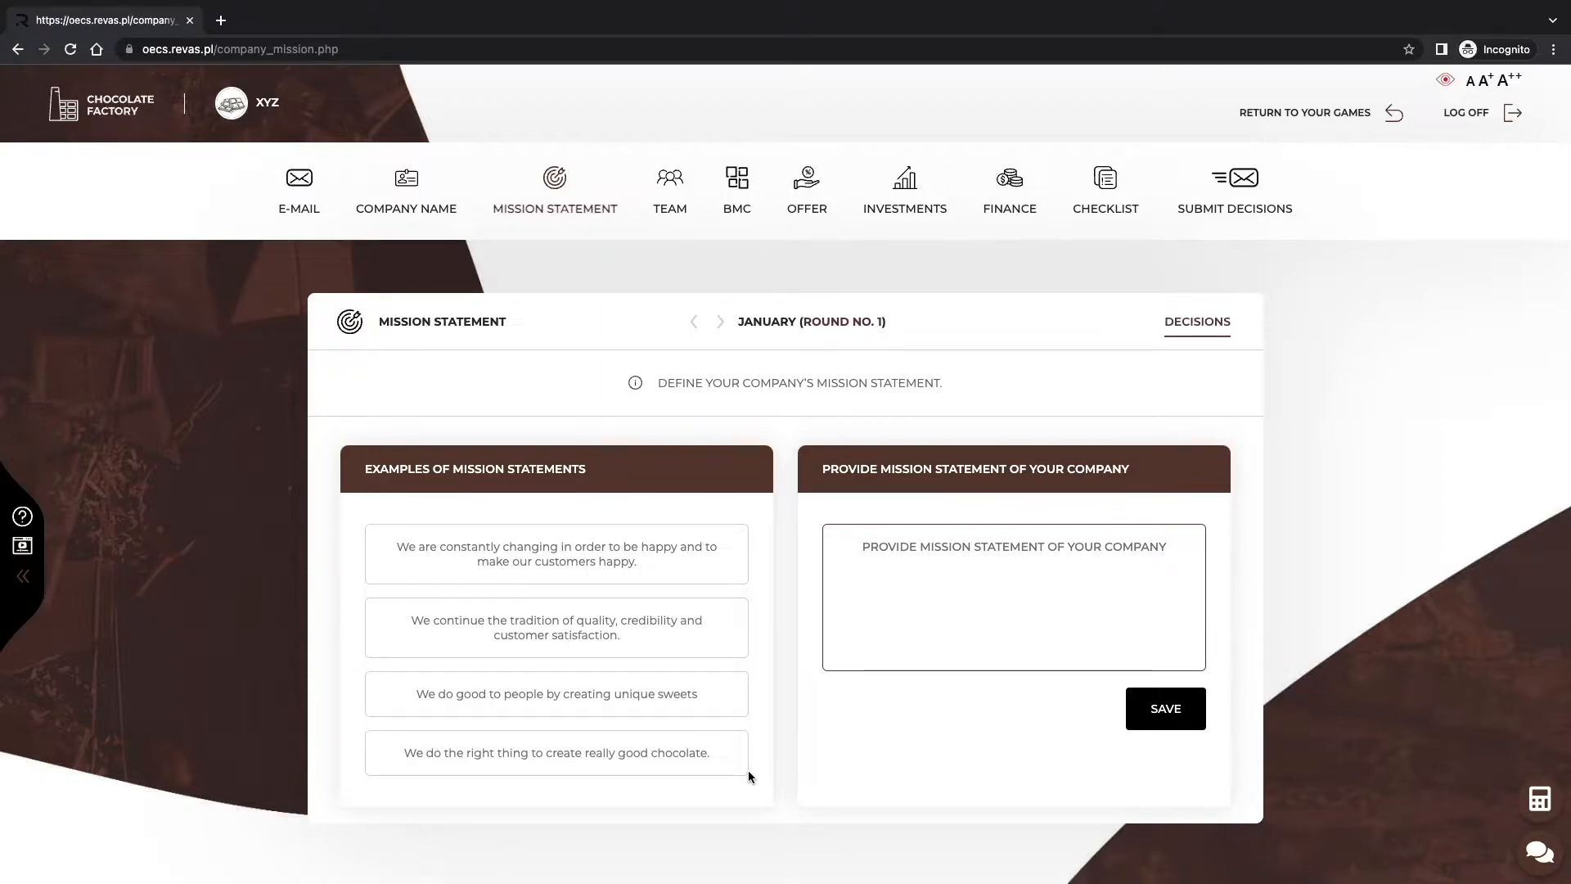
click(943, 618)
text(We are constantly changing in order to be happy and to make our customers happy.)
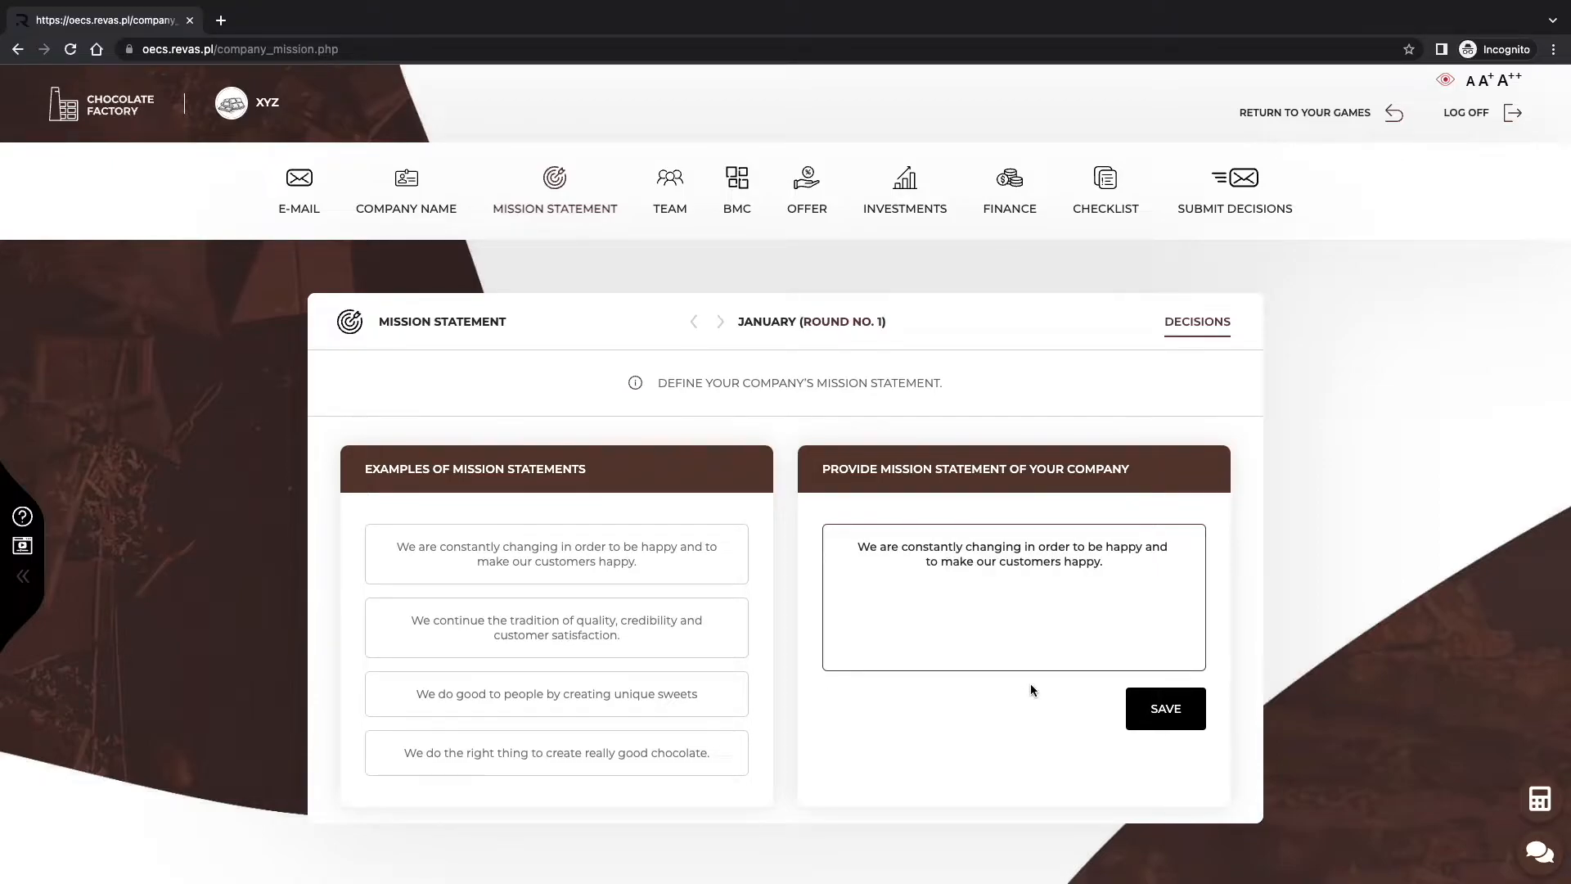
click(1140, 706)
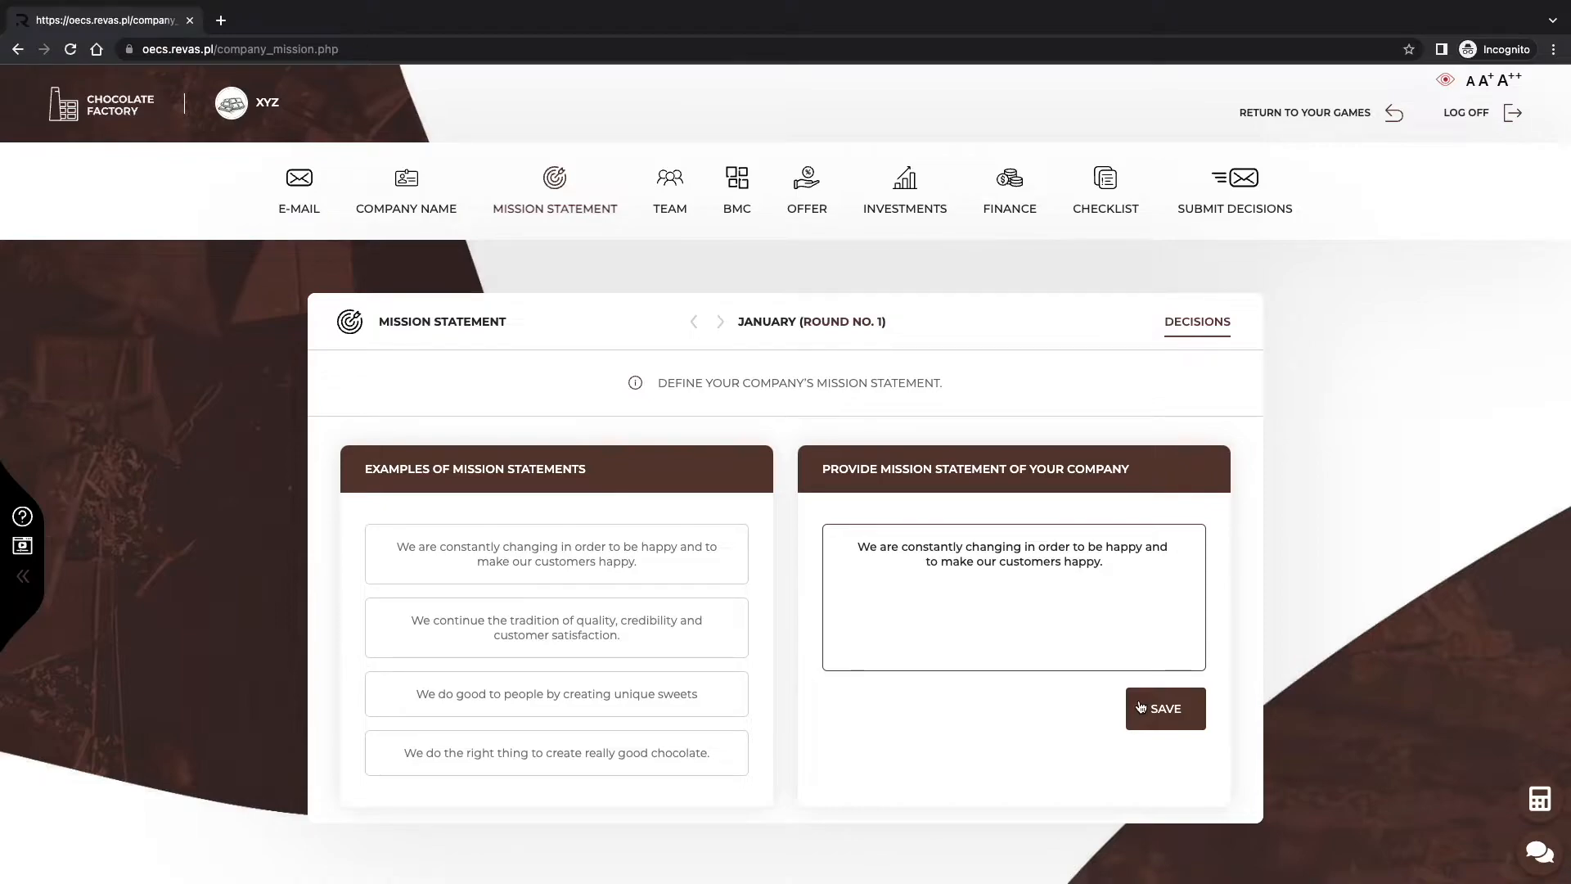
click(1140, 707)
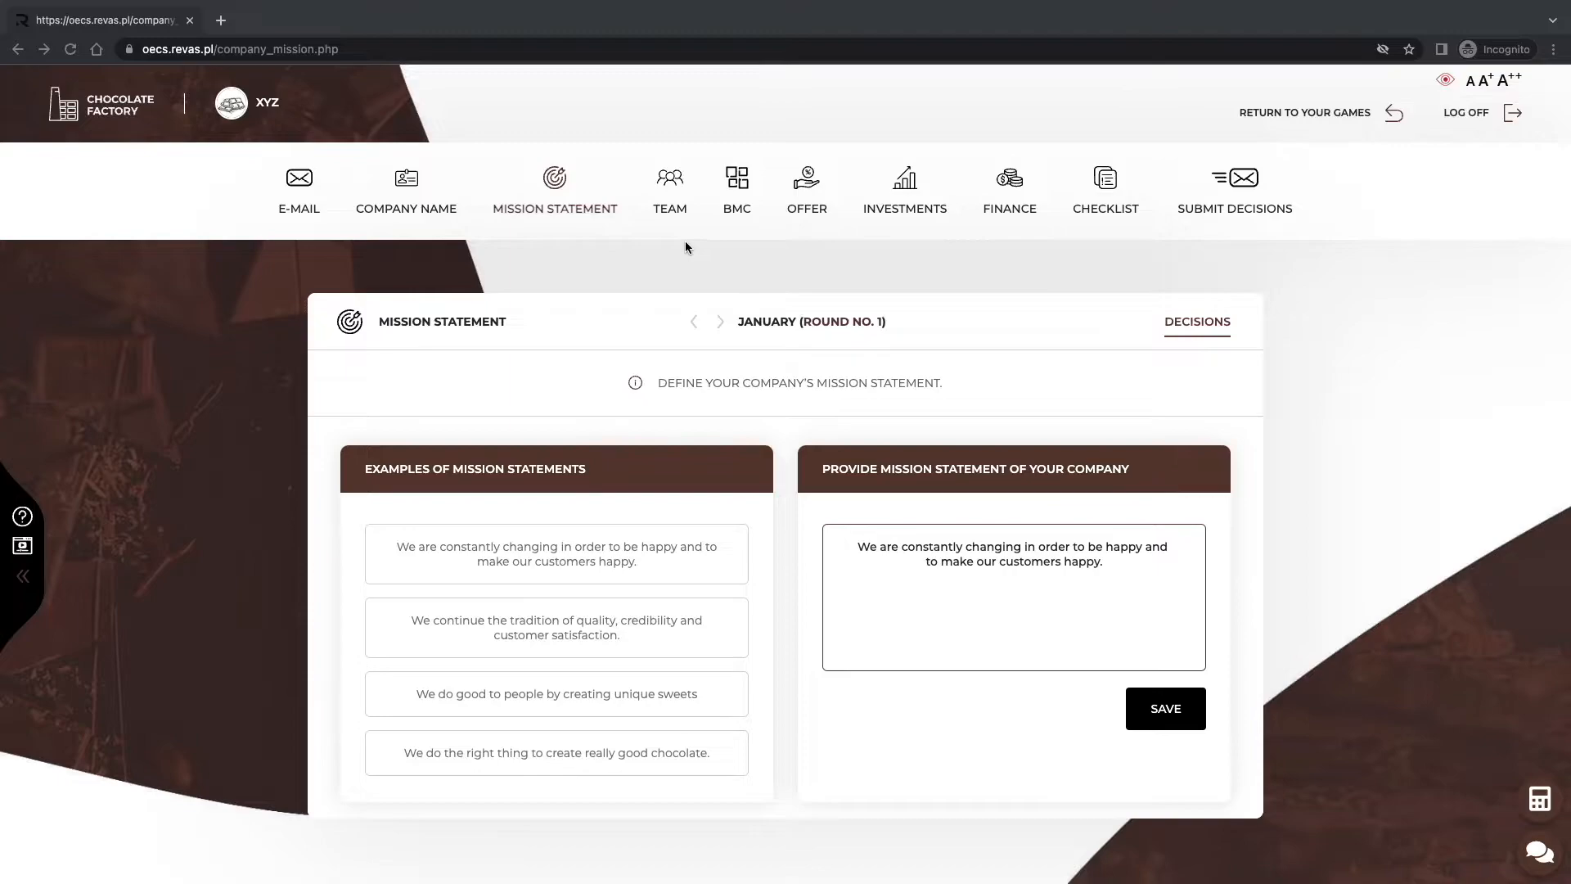
Select the majority-vote, punctuality-at-all-meetings and CEO-decision team rules.
click(670, 212)
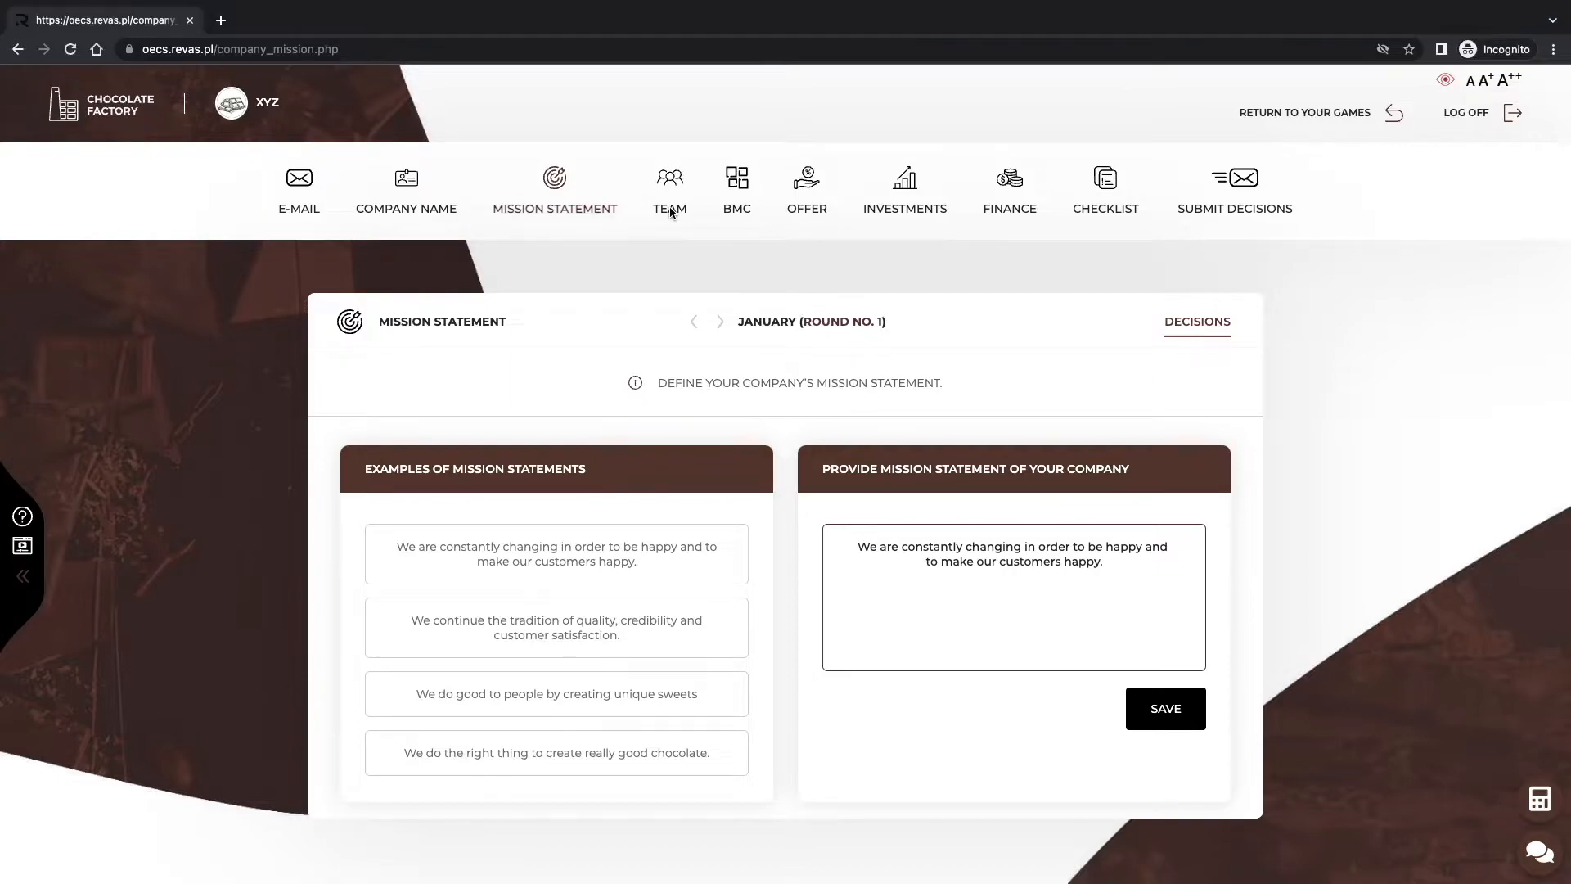
click(671, 213)
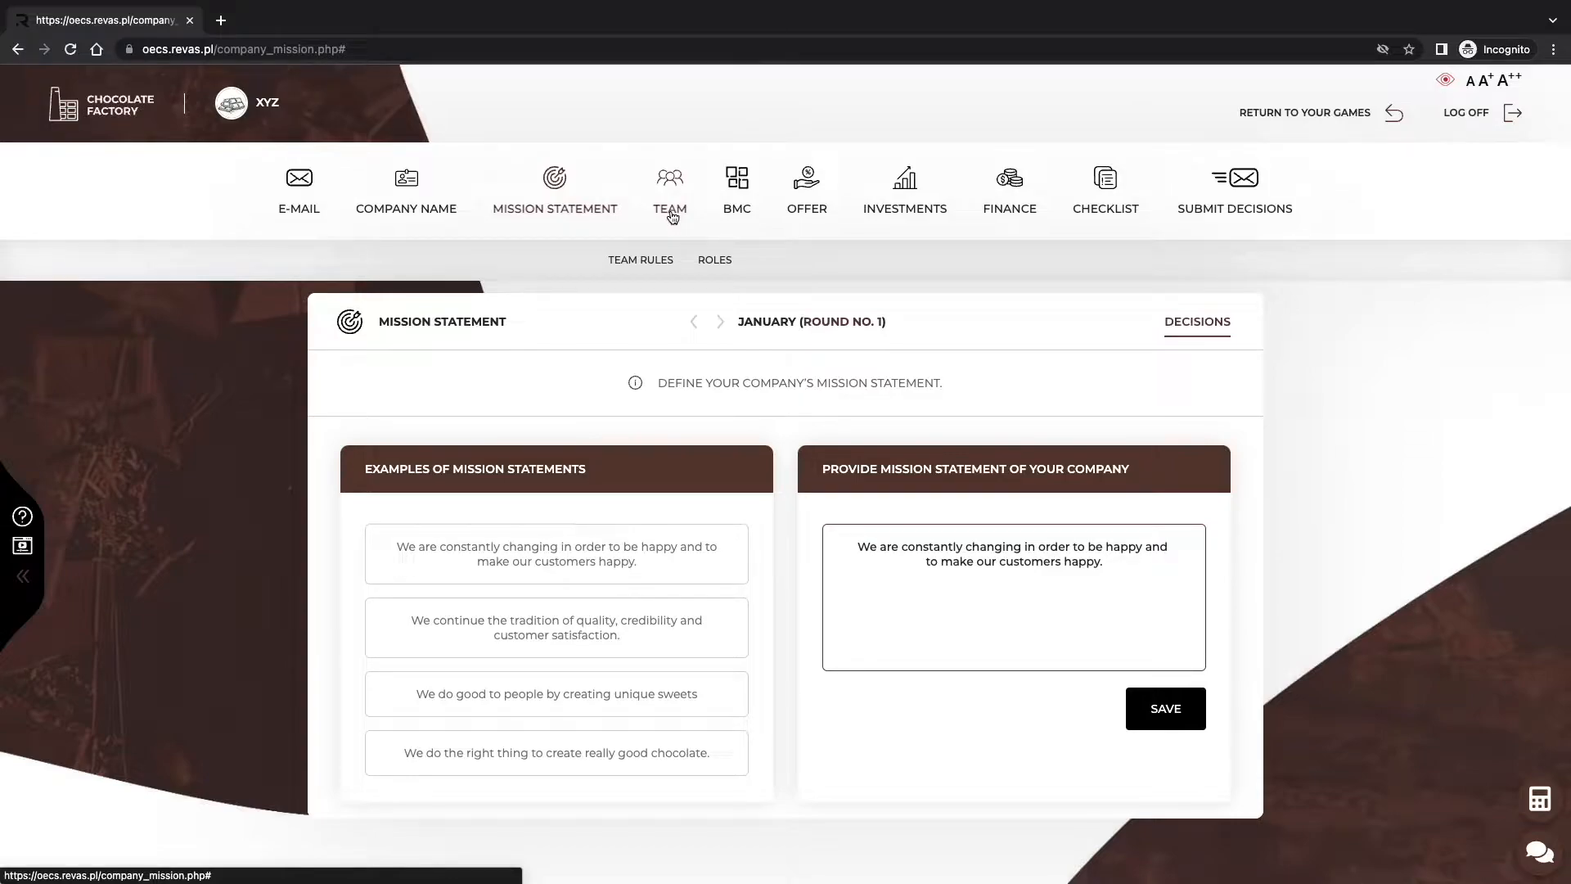
click(647, 259)
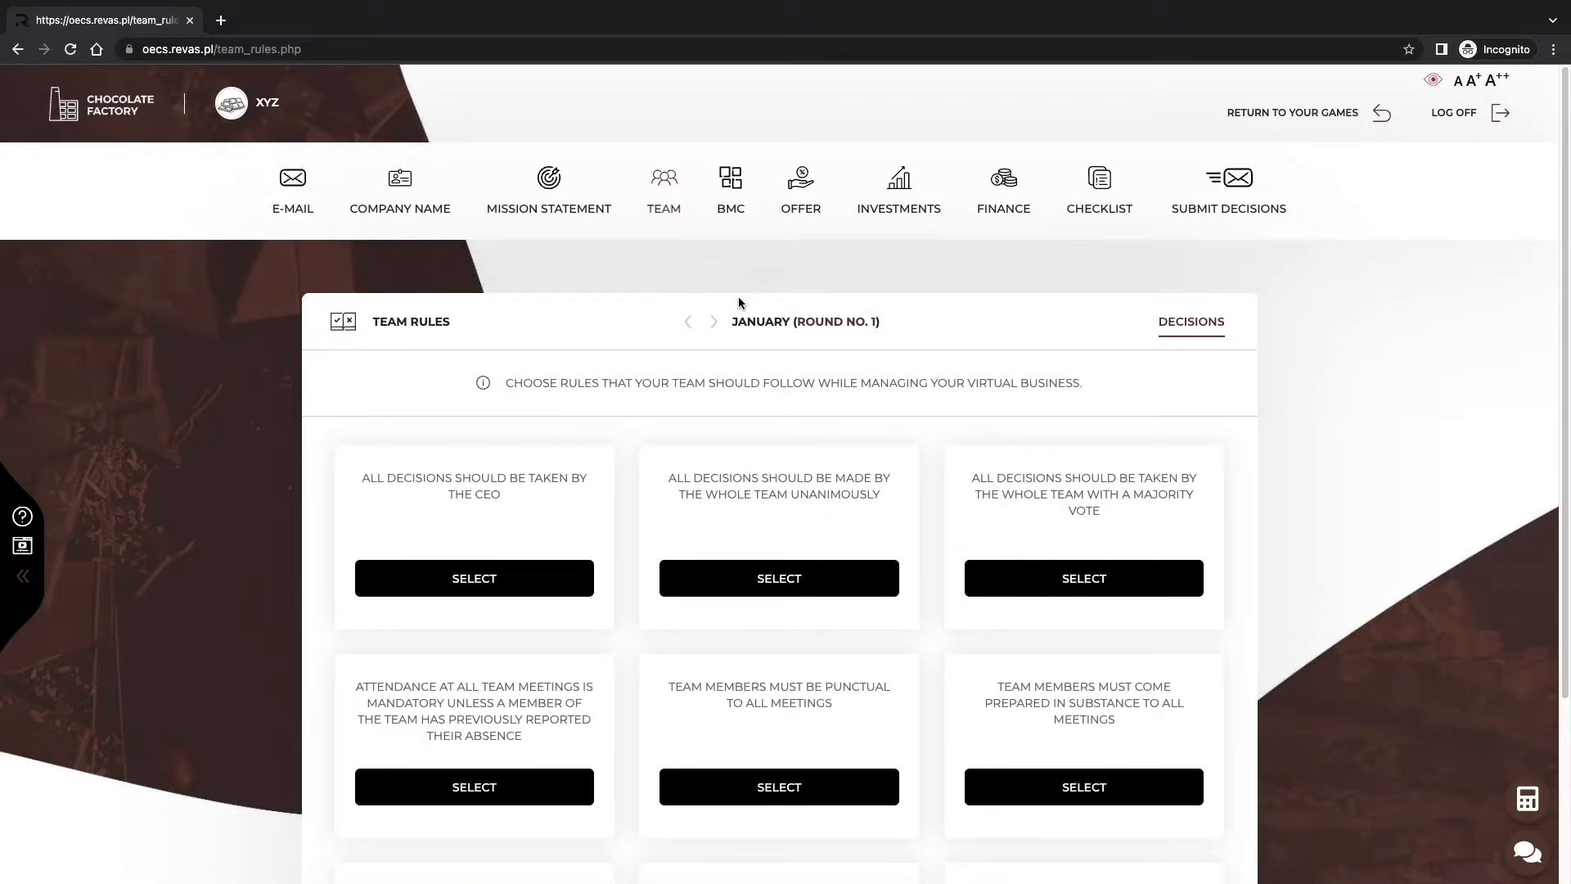
click(1082, 580)
click(827, 784)
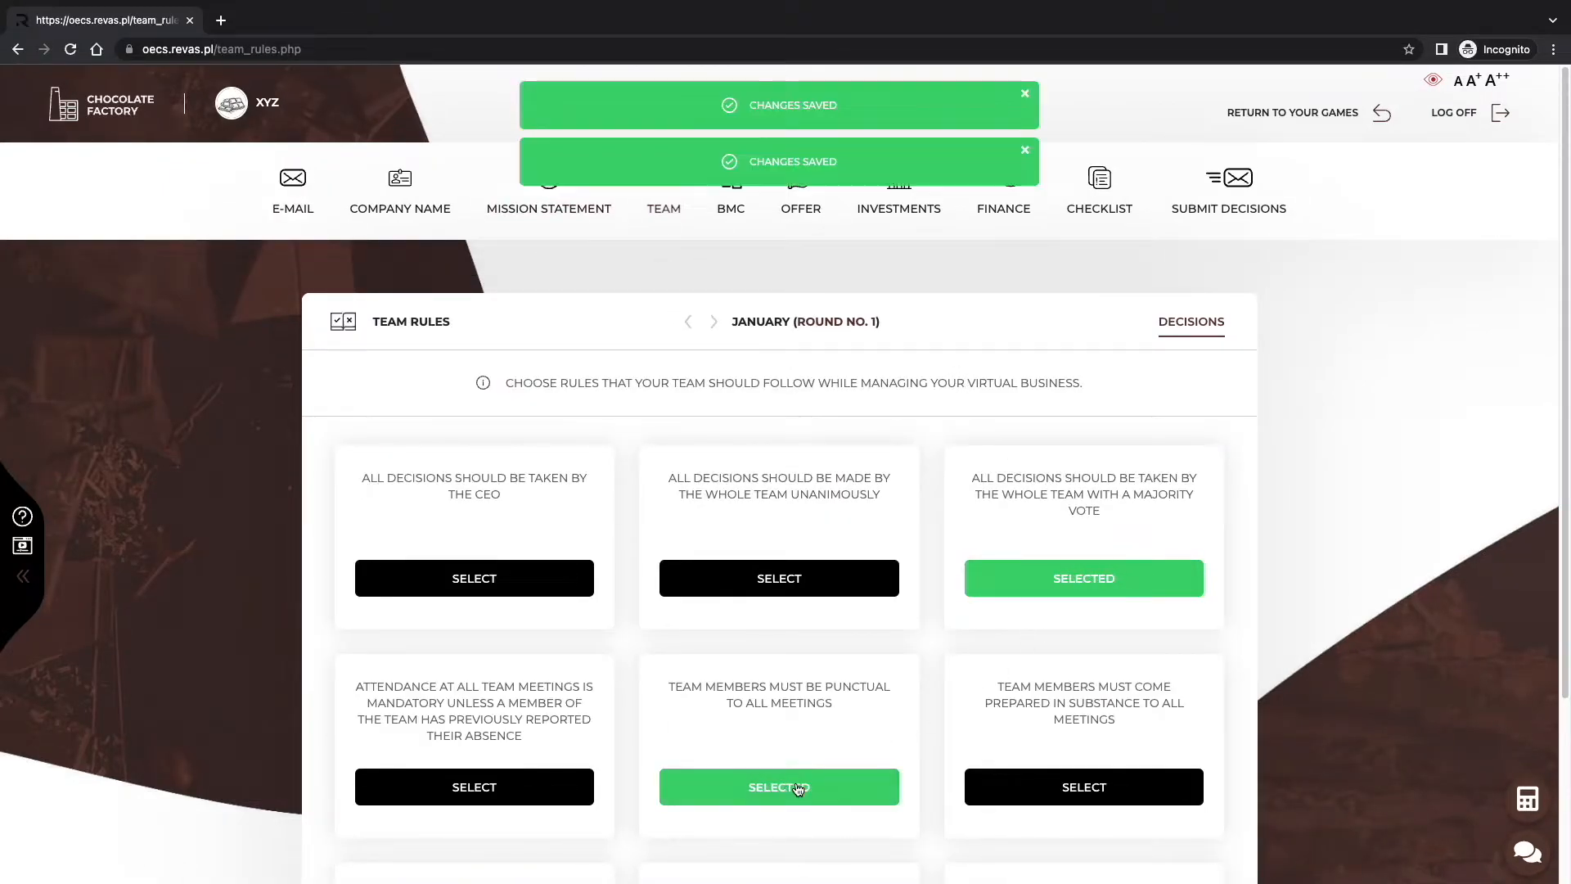
click(562, 581)
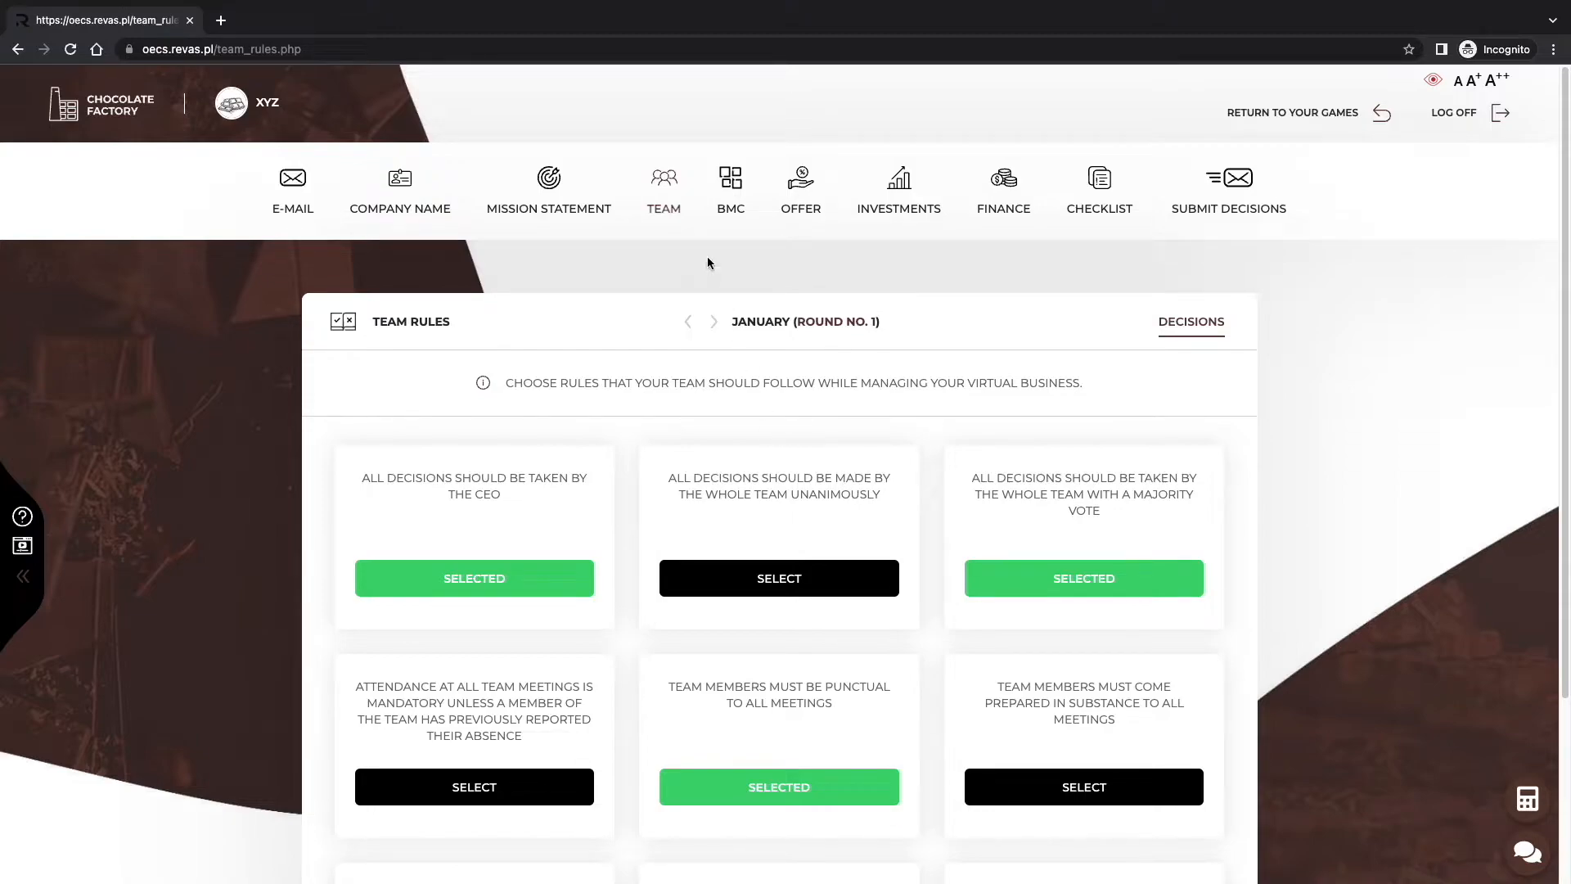
mouse_move(666, 214)
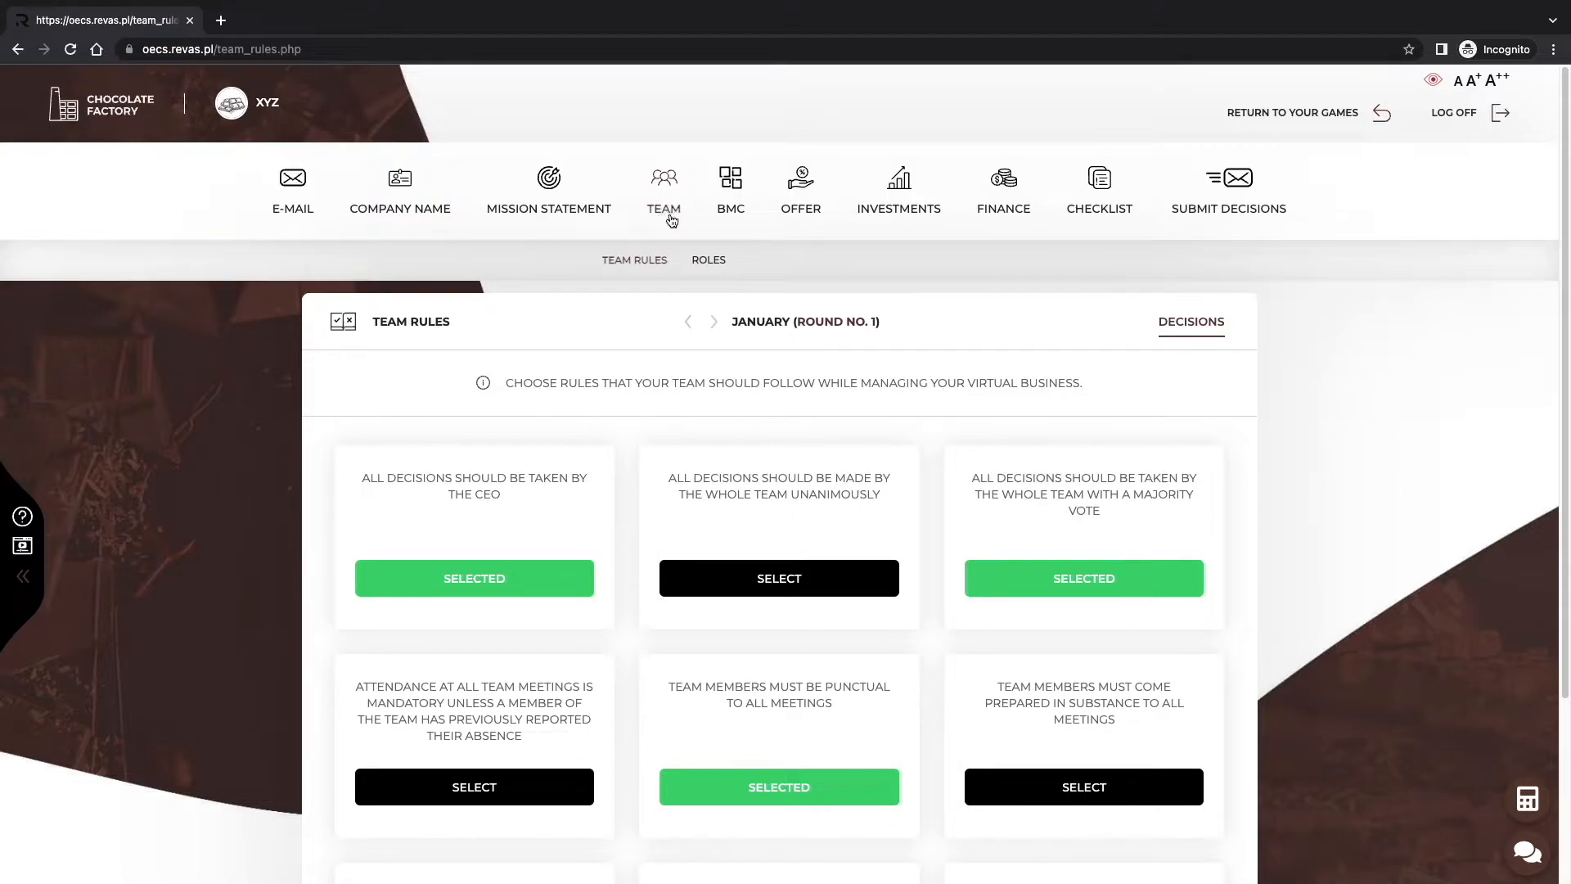
On the Roles page, select HR, Marketing and Production departments for the team member.
click(702, 260)
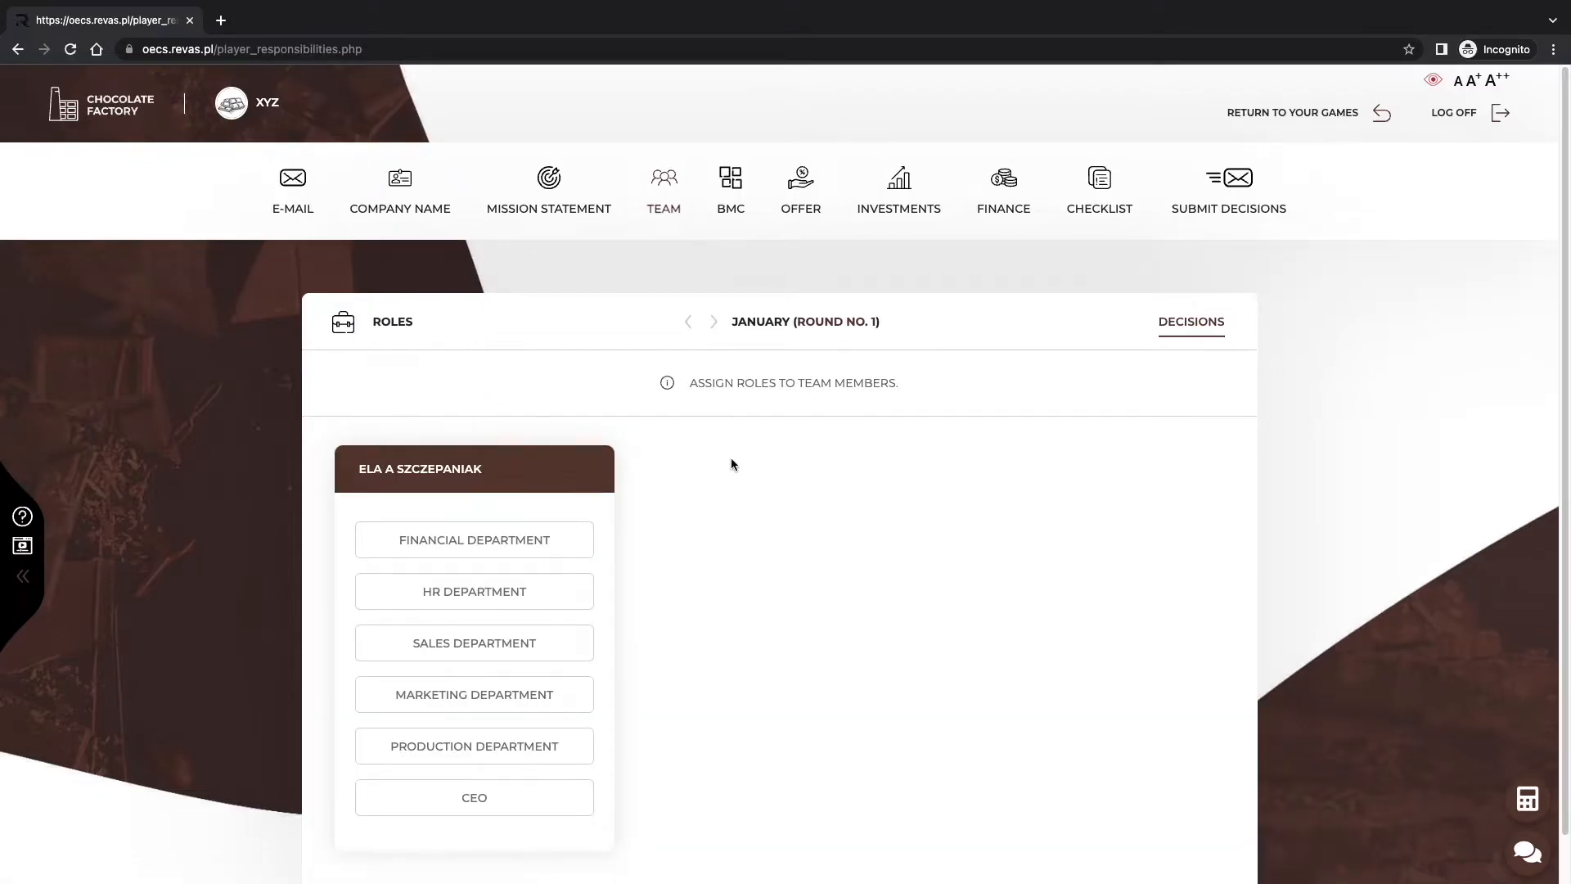
scroll(730, 455, down, 1)
click(514, 550)
click(500, 659)
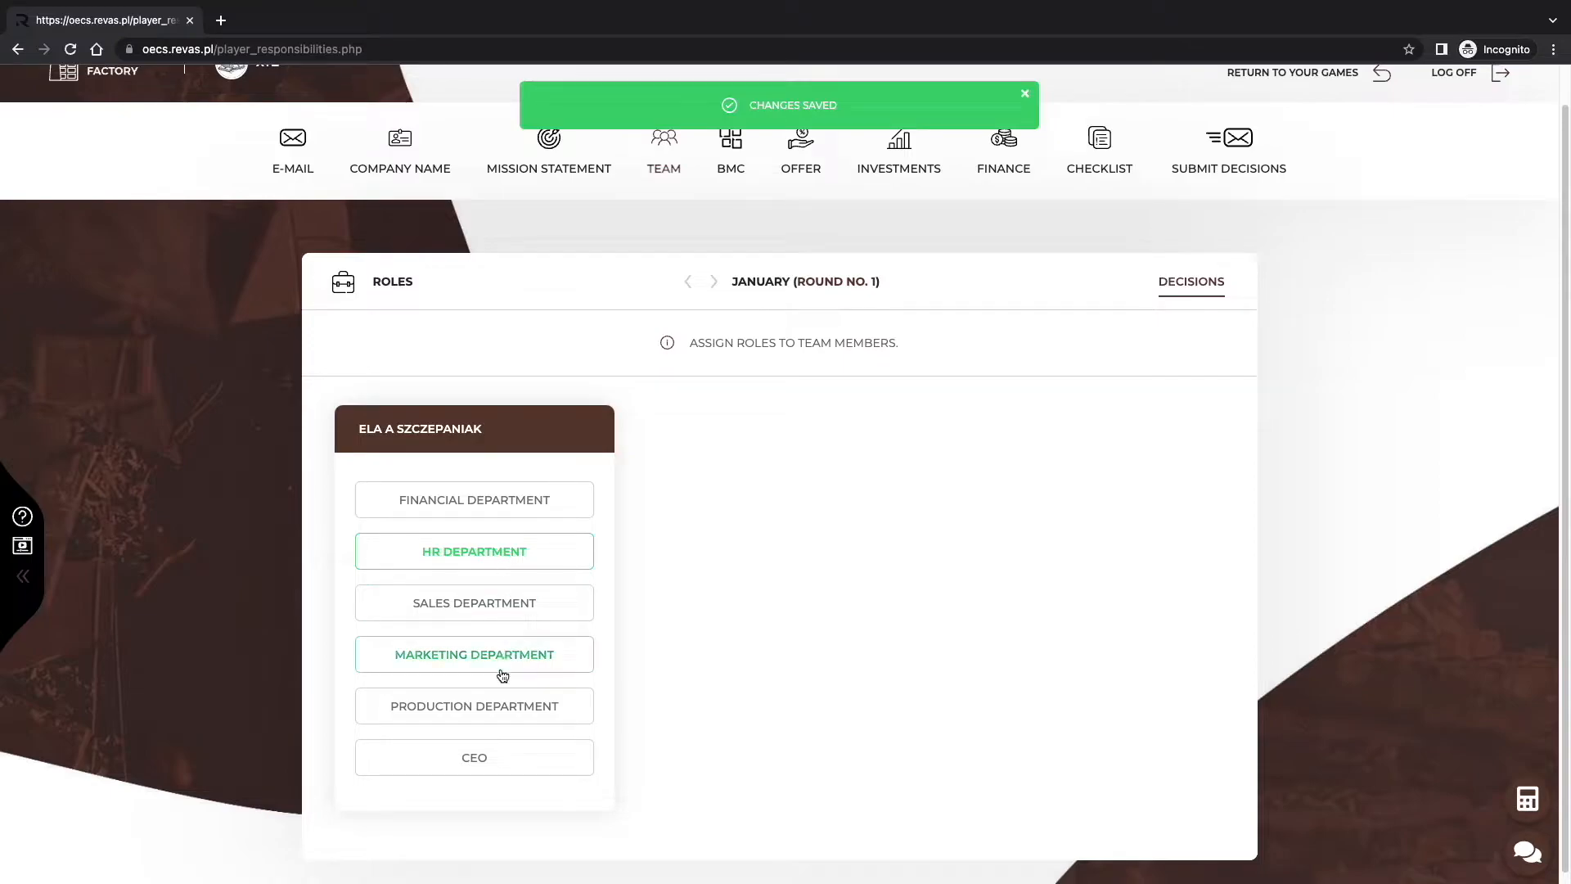
click(530, 707)
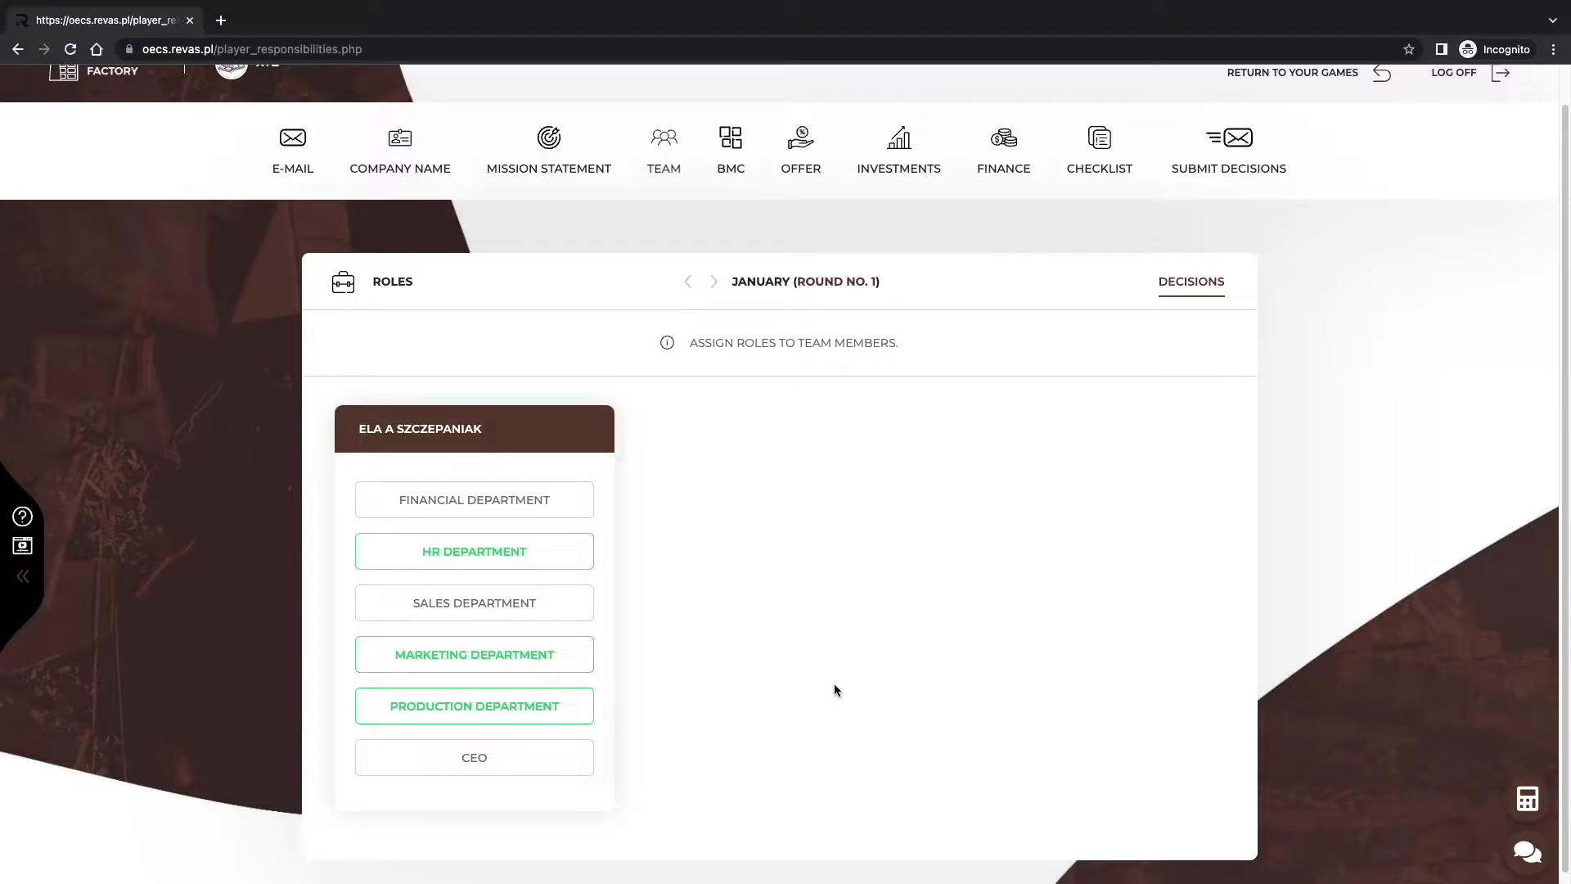
scroll(835, 690, up, 1)
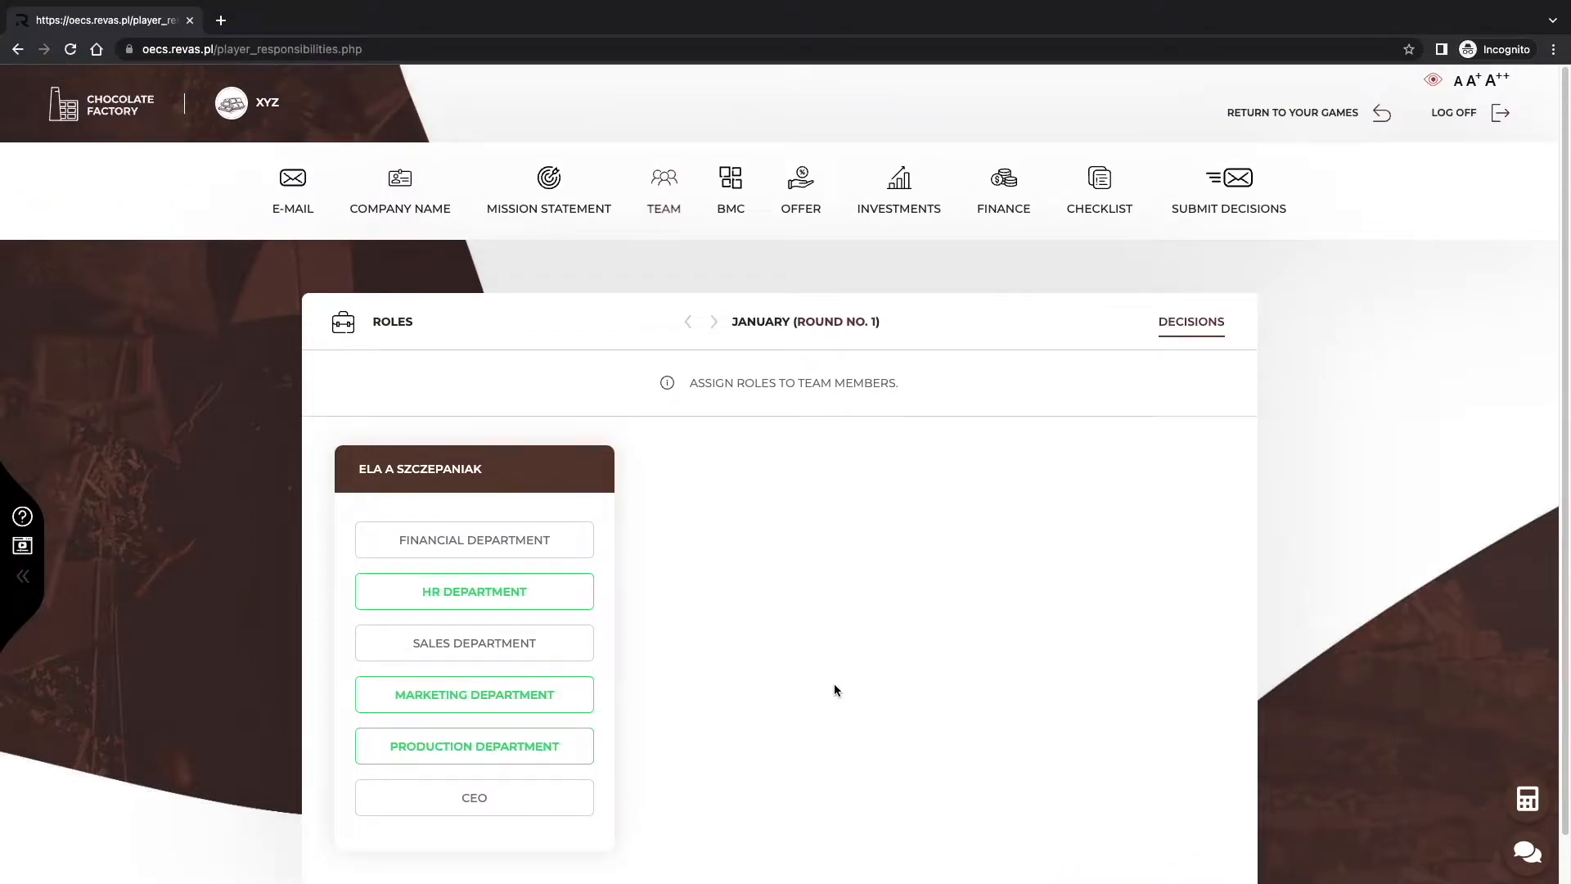
Drag Marketing and promotion, B2B customers and Own retail store into Value Proposition, Key Partners, Customer Relationship.
click(733, 223)
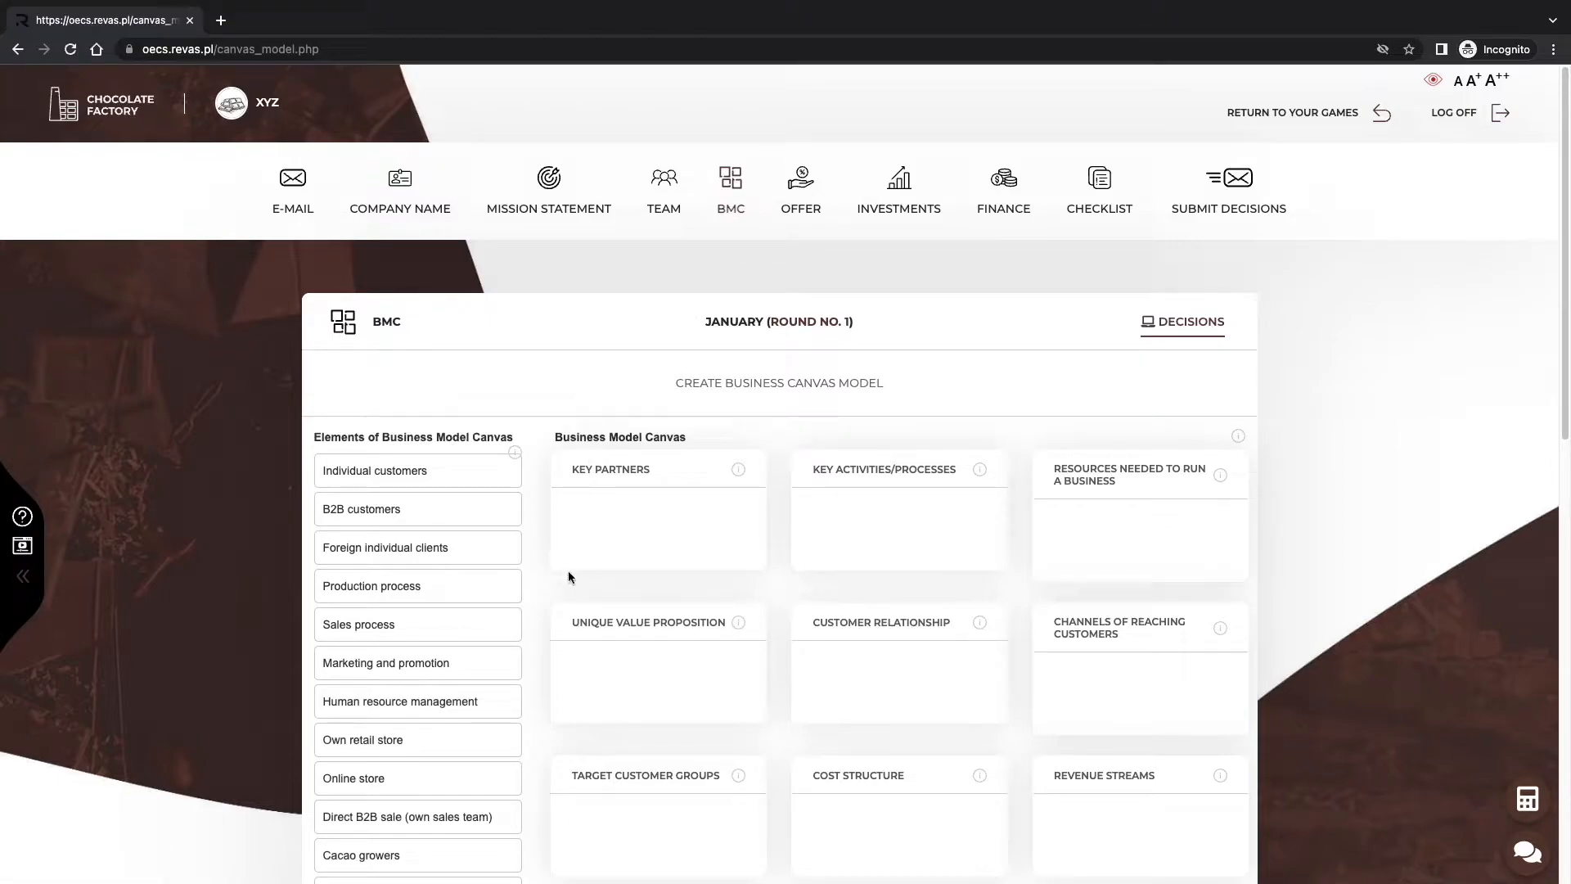
scroll(715, 743, down, 1)
scroll(1037, 779, down, 3)
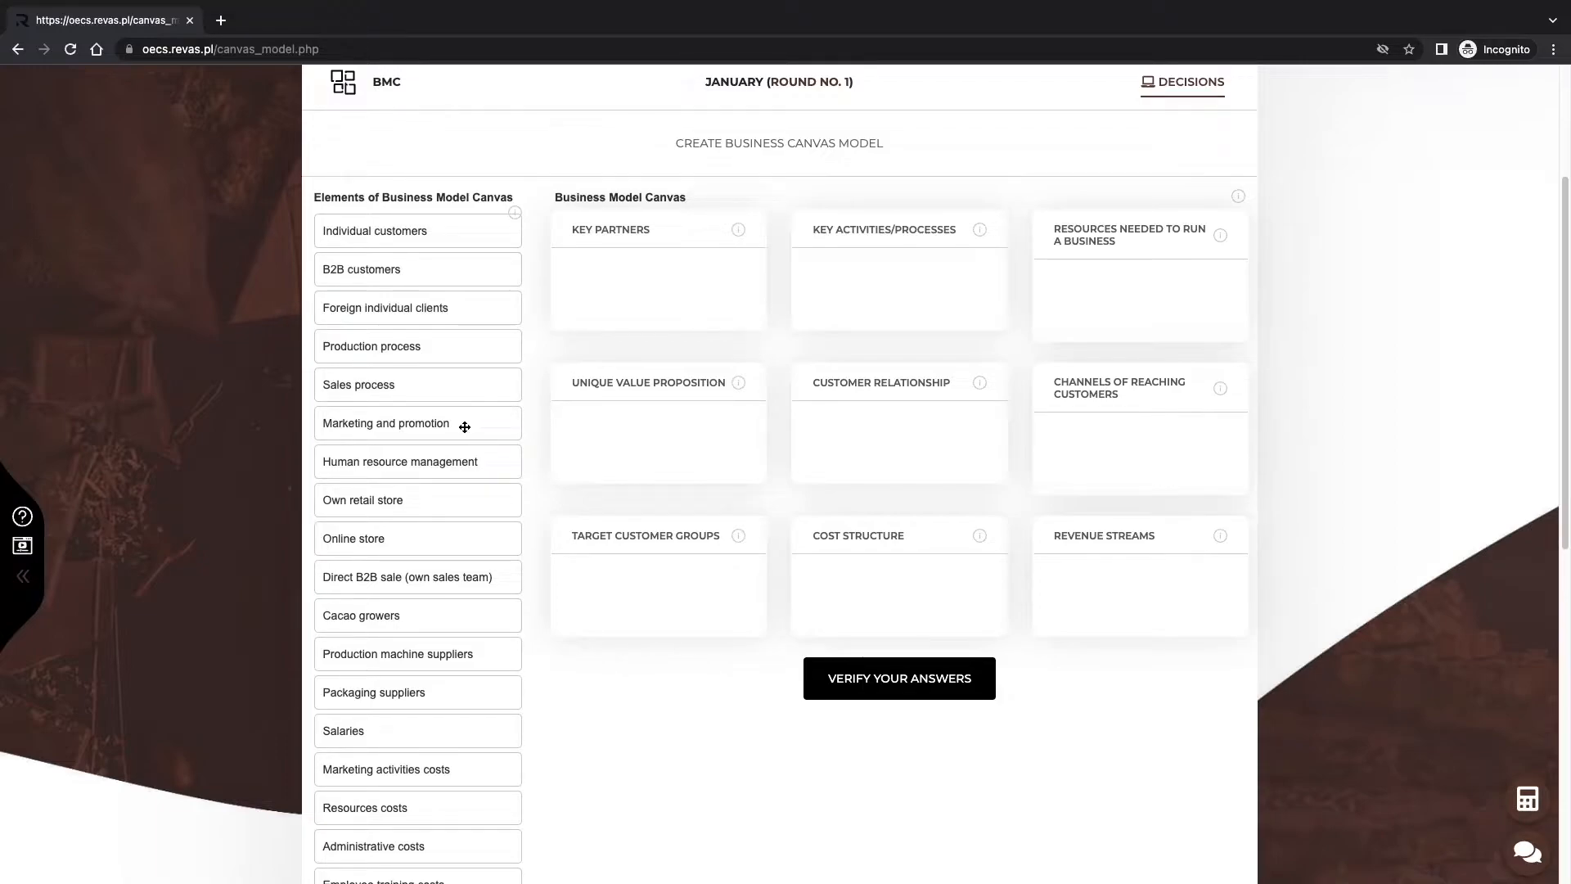
drag(465, 427, 672, 443)
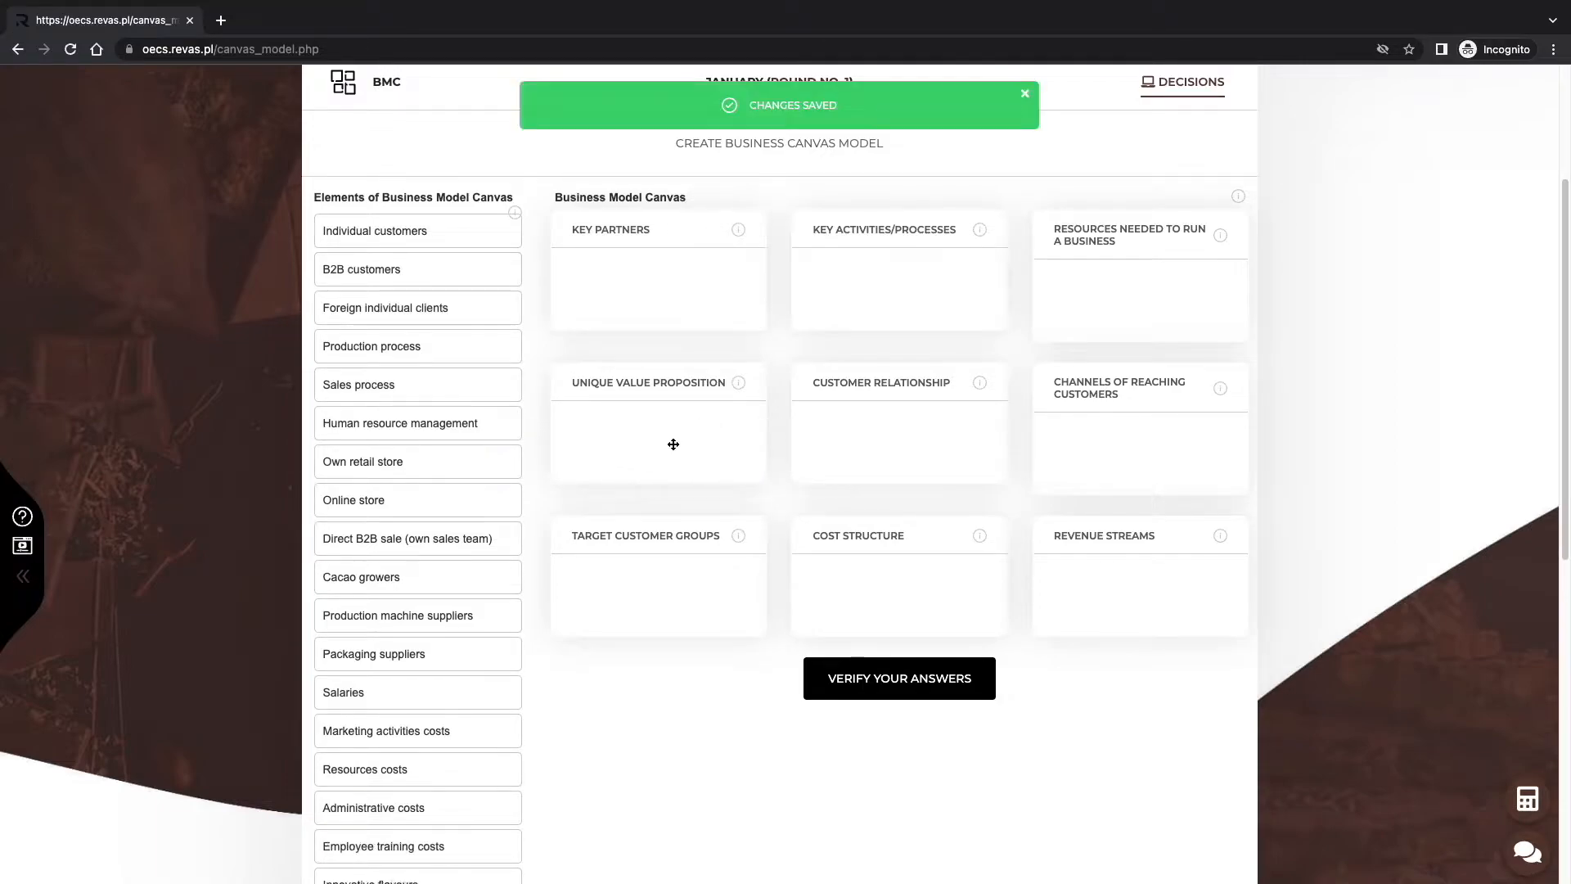
drag(414, 269, 630, 303)
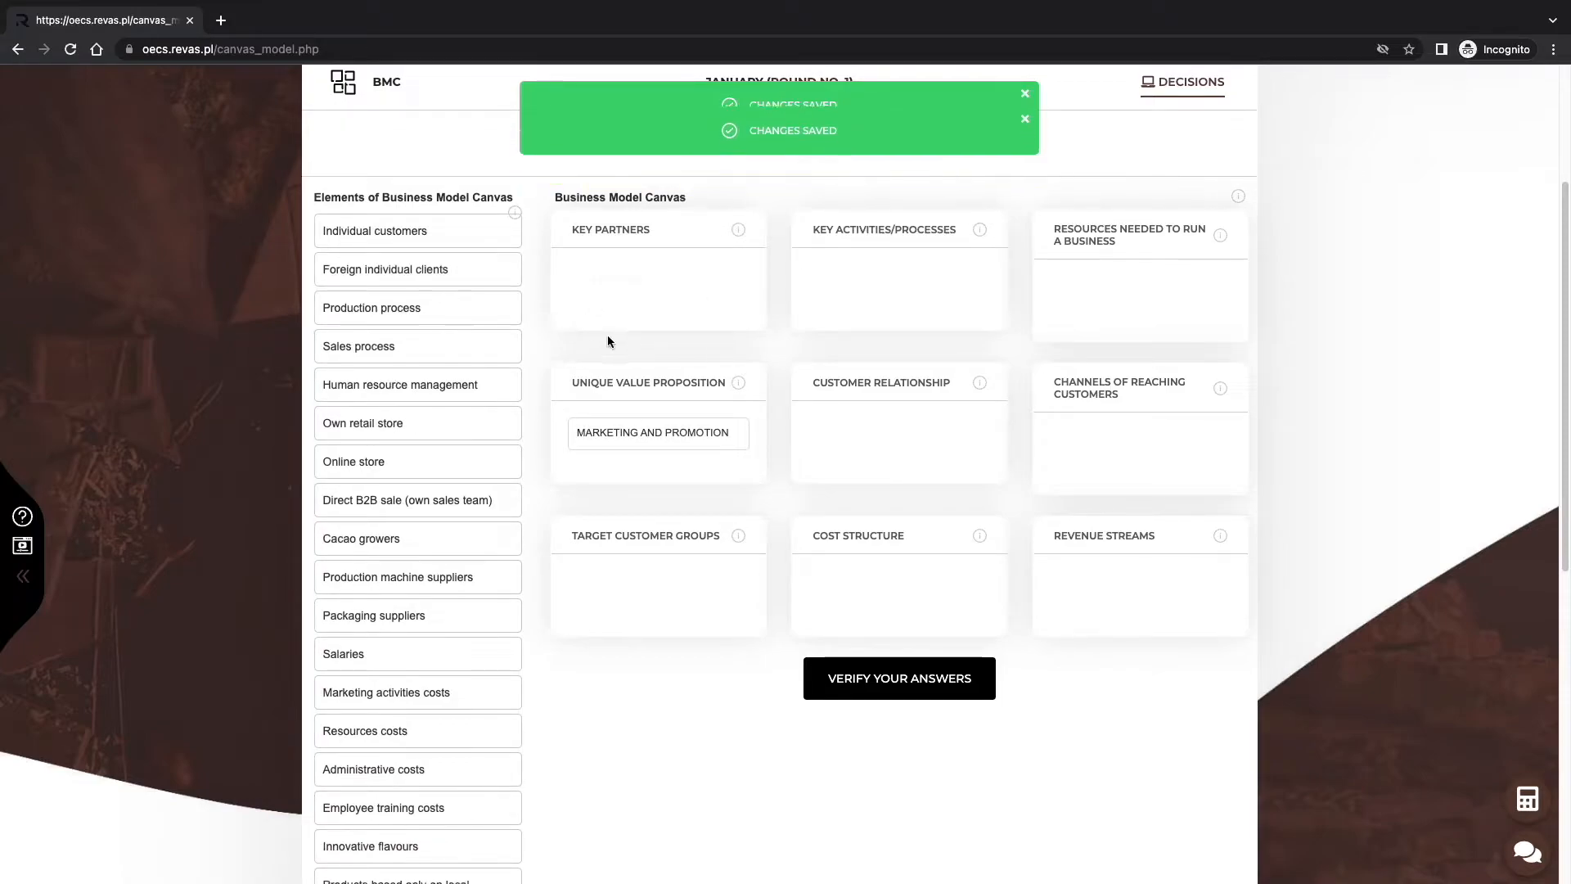
drag(516, 423, 950, 463)
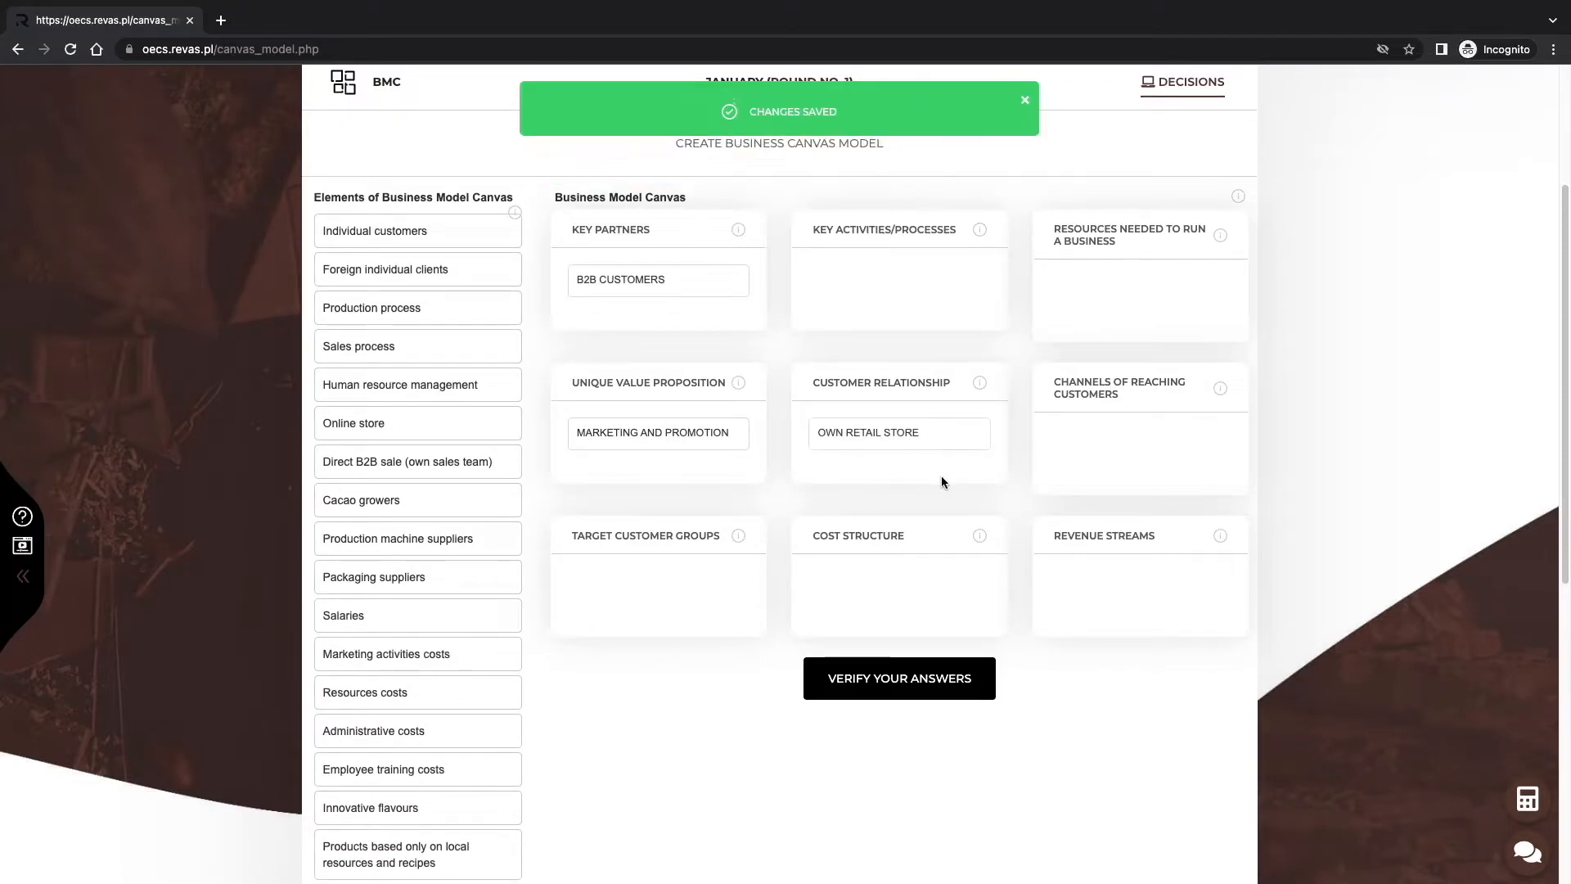
scroll(941, 482, up, 1)
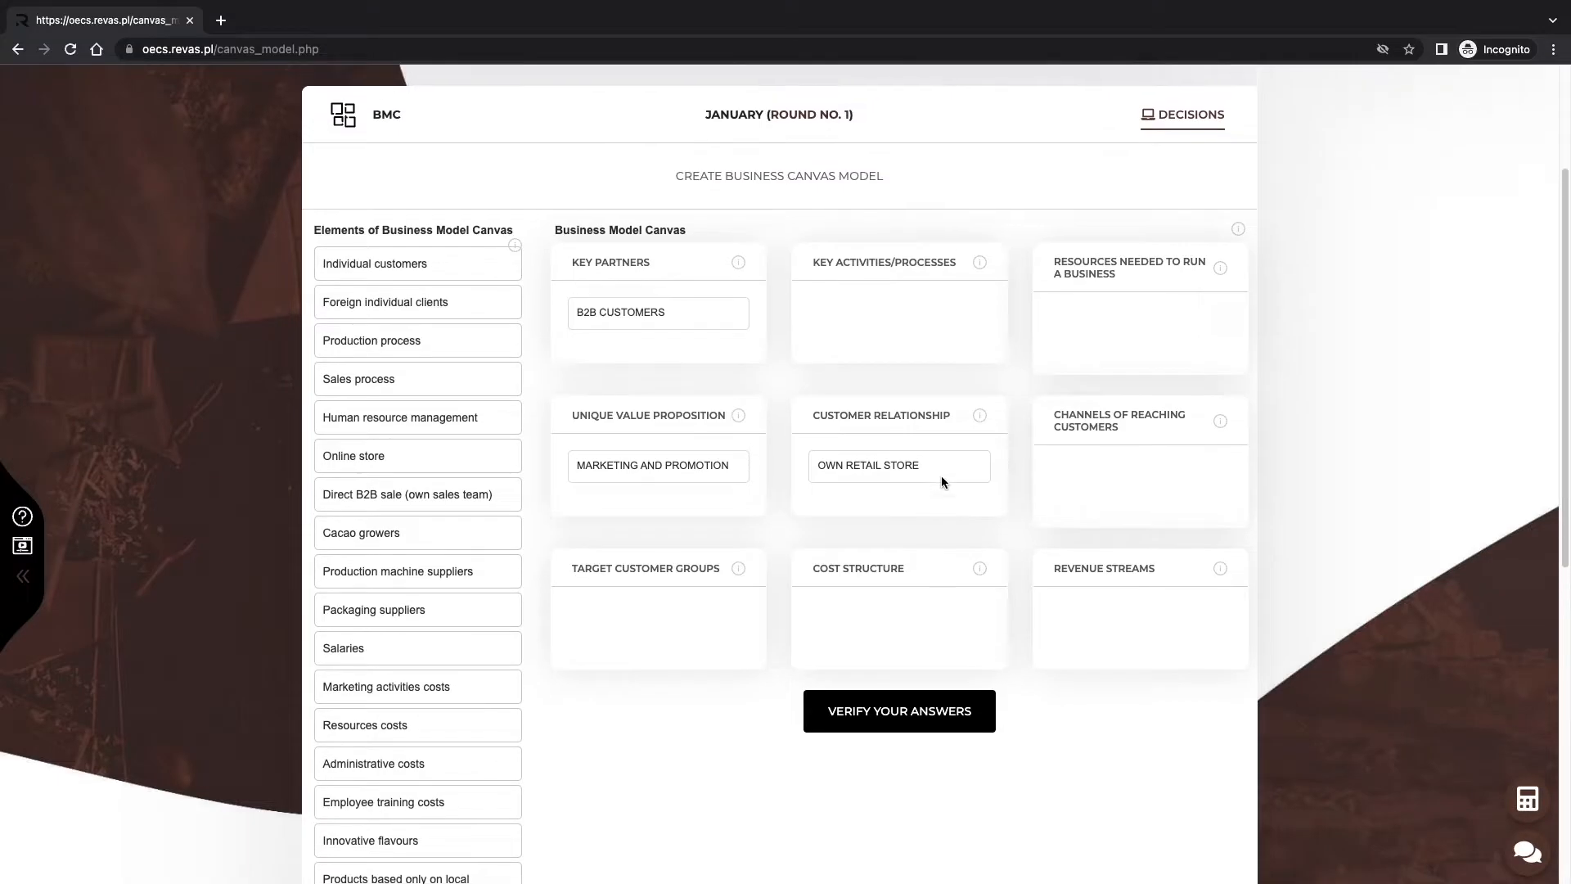
scroll(942, 482, up, 5)
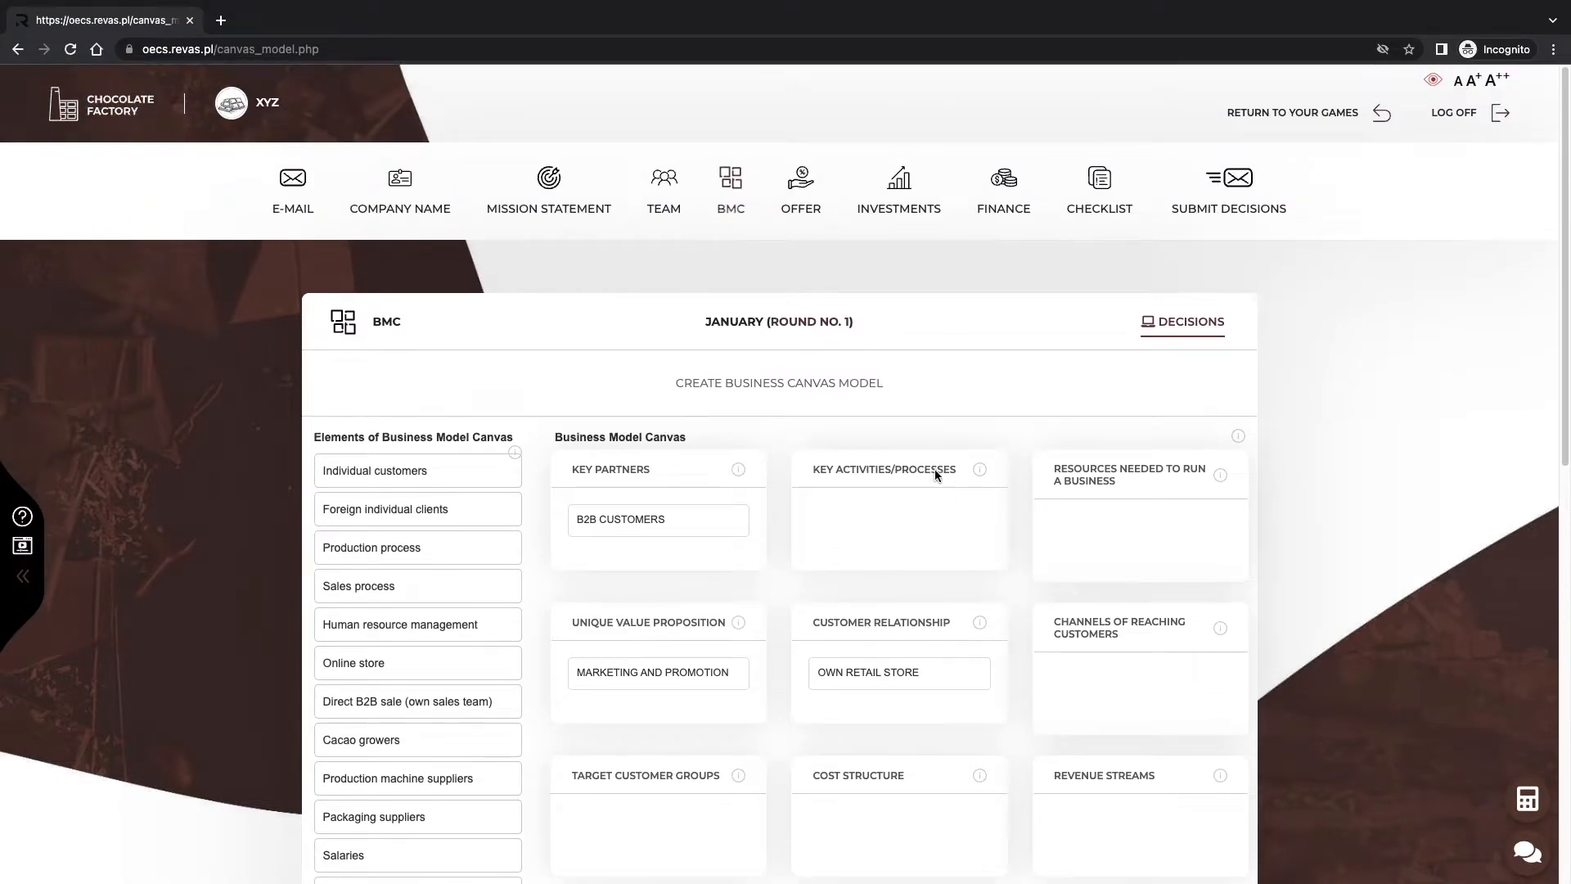
Open the Offer page listing the retail B2C chocolate bars.
click(801, 194)
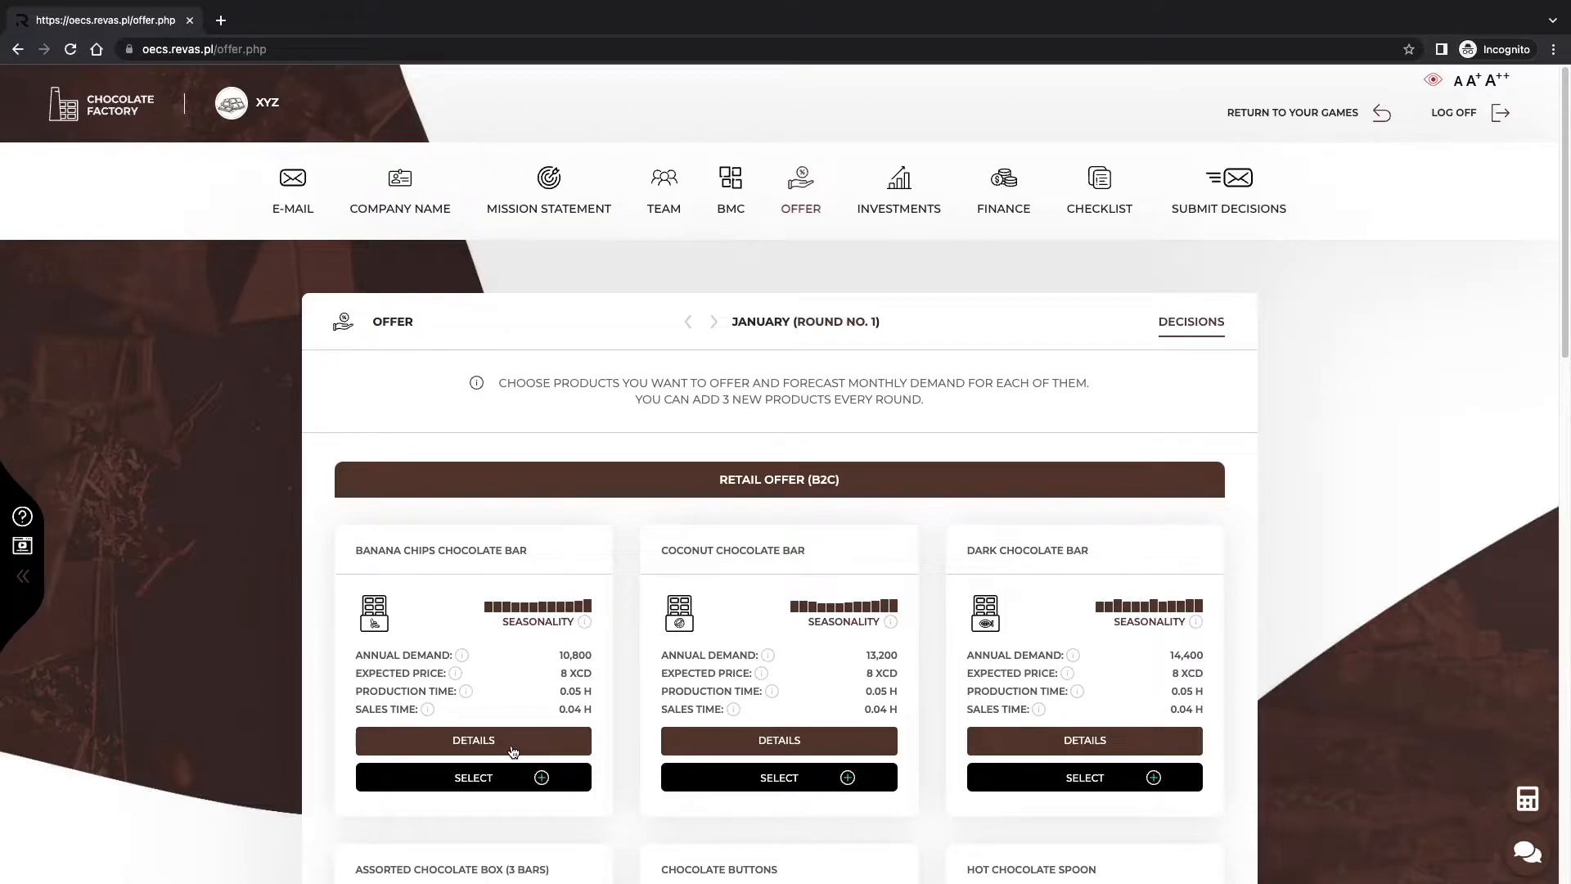
Select the Banana Chips, Coconut and Dark Chocolate Bar cards for the retail offer.
click(489, 787)
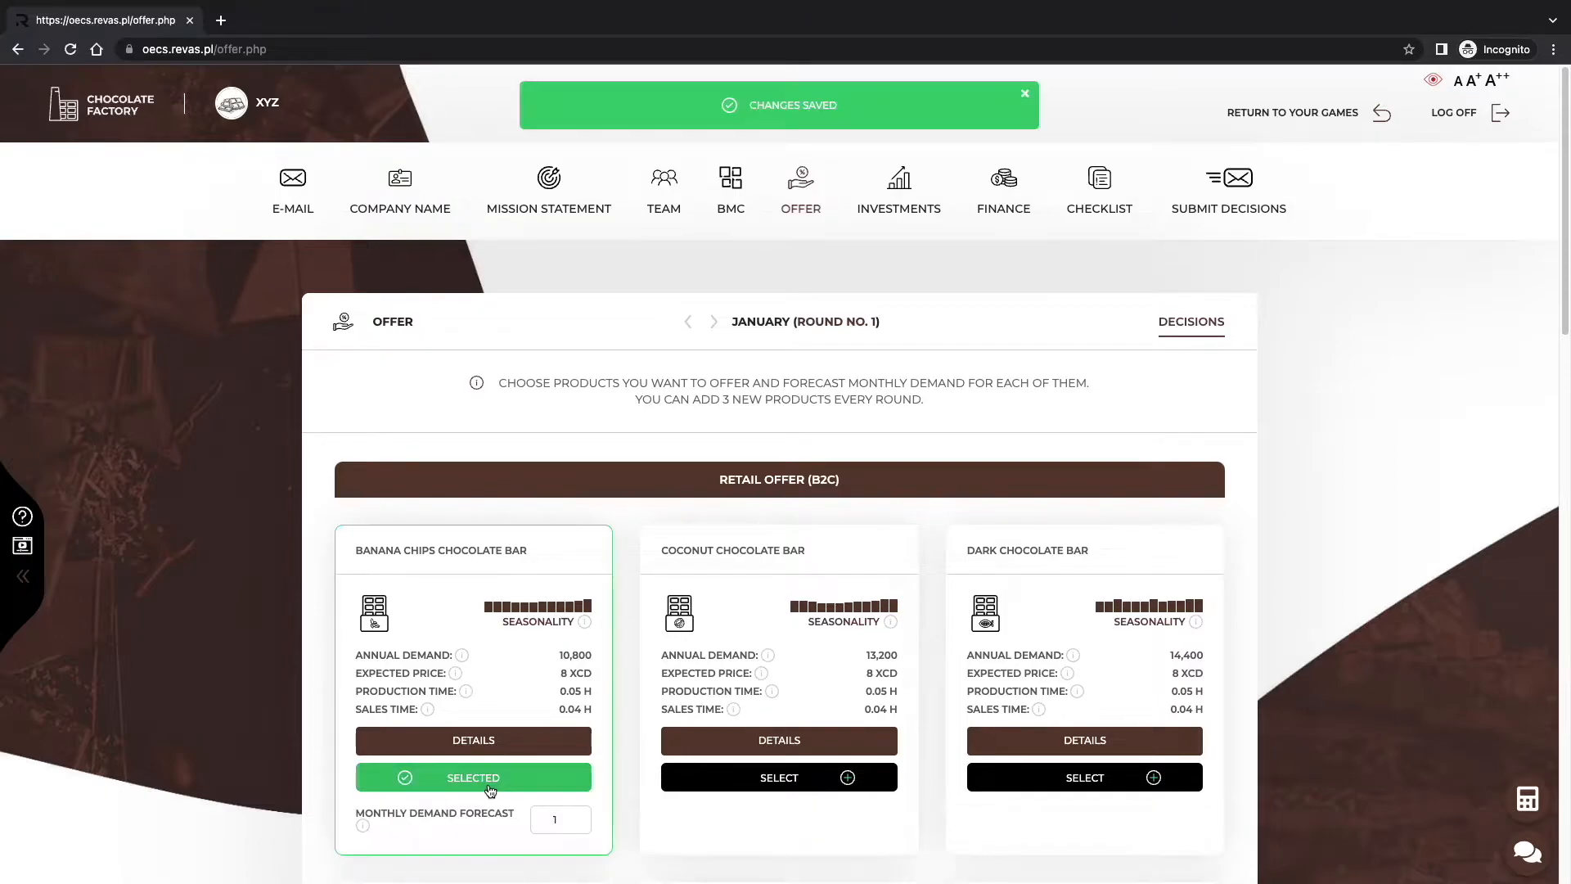
click(876, 786)
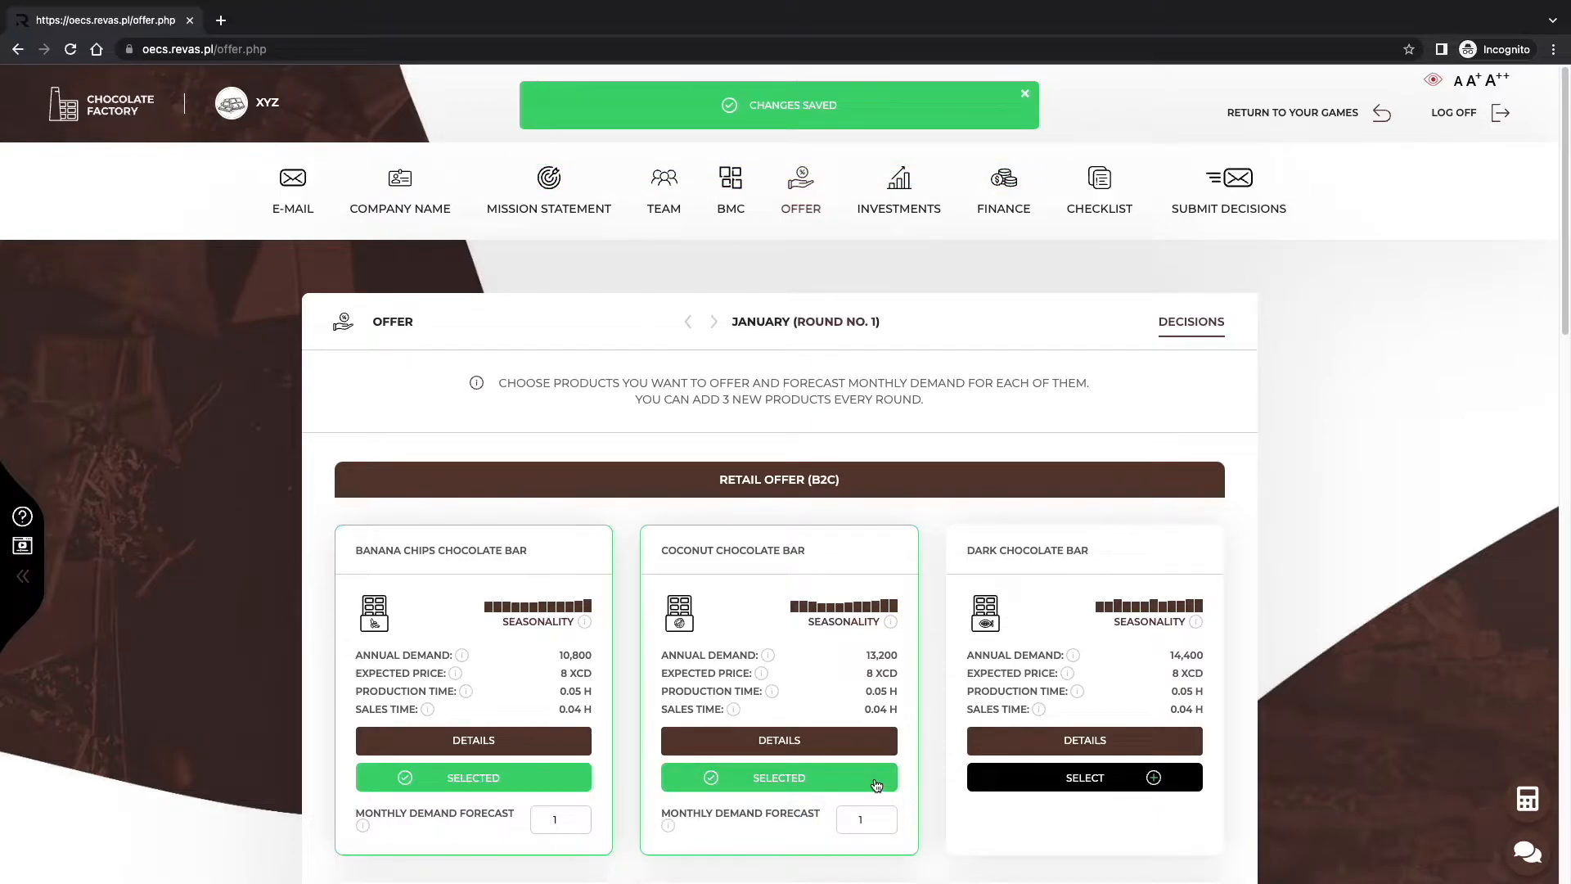
click(1012, 782)
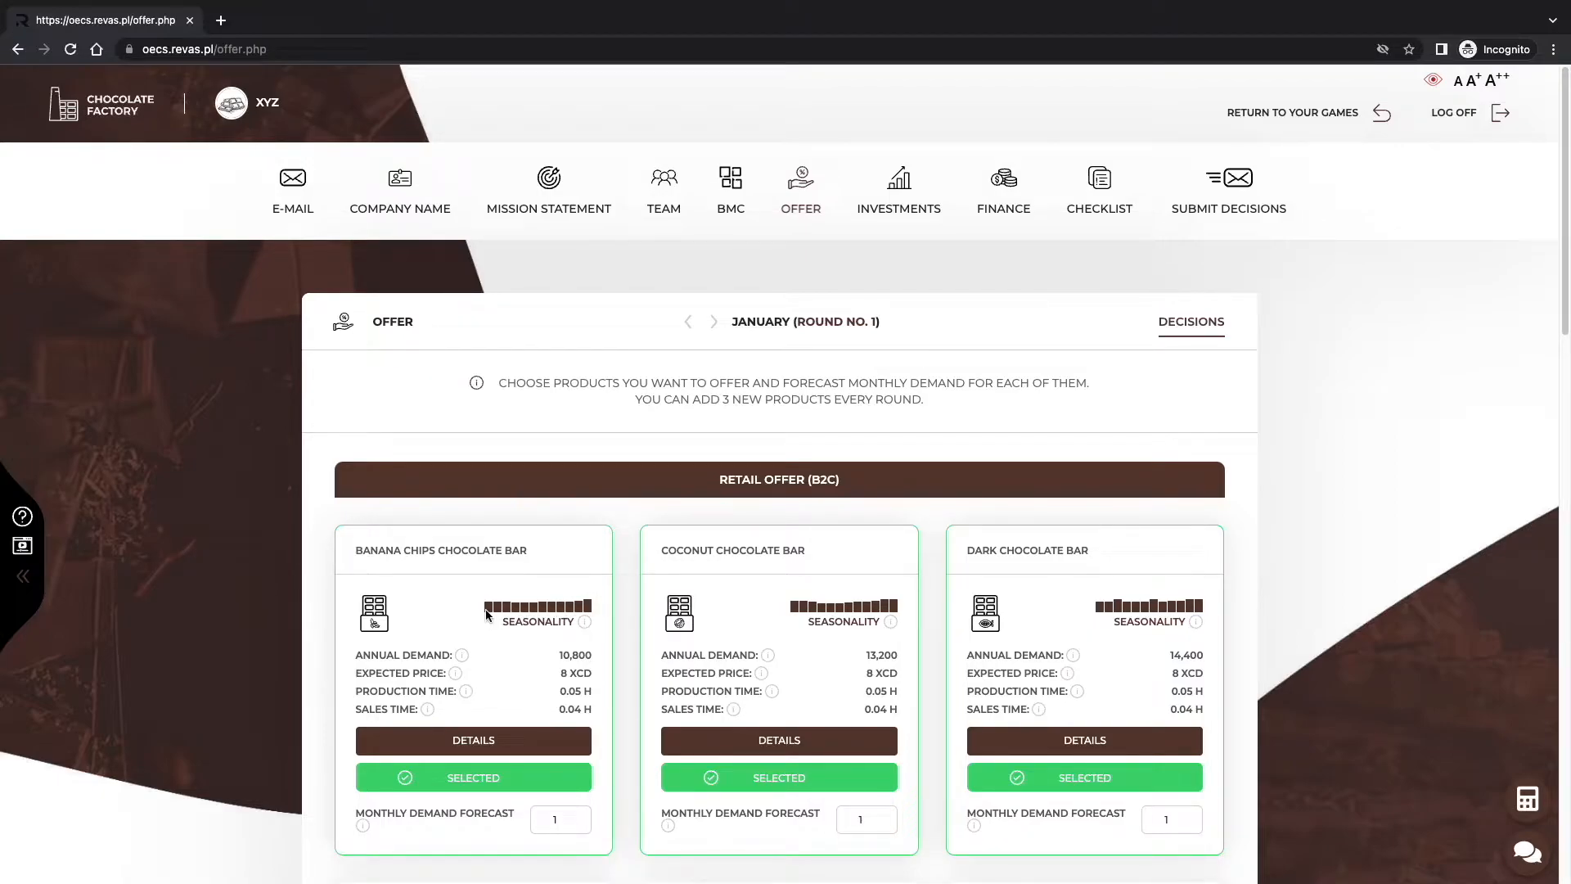
mouse_move(507, 614)
Load the Round 1 spreadsheet in a new tab and check B2 annual demand and C2 seasonality.
click(221, 20)
key(Return)
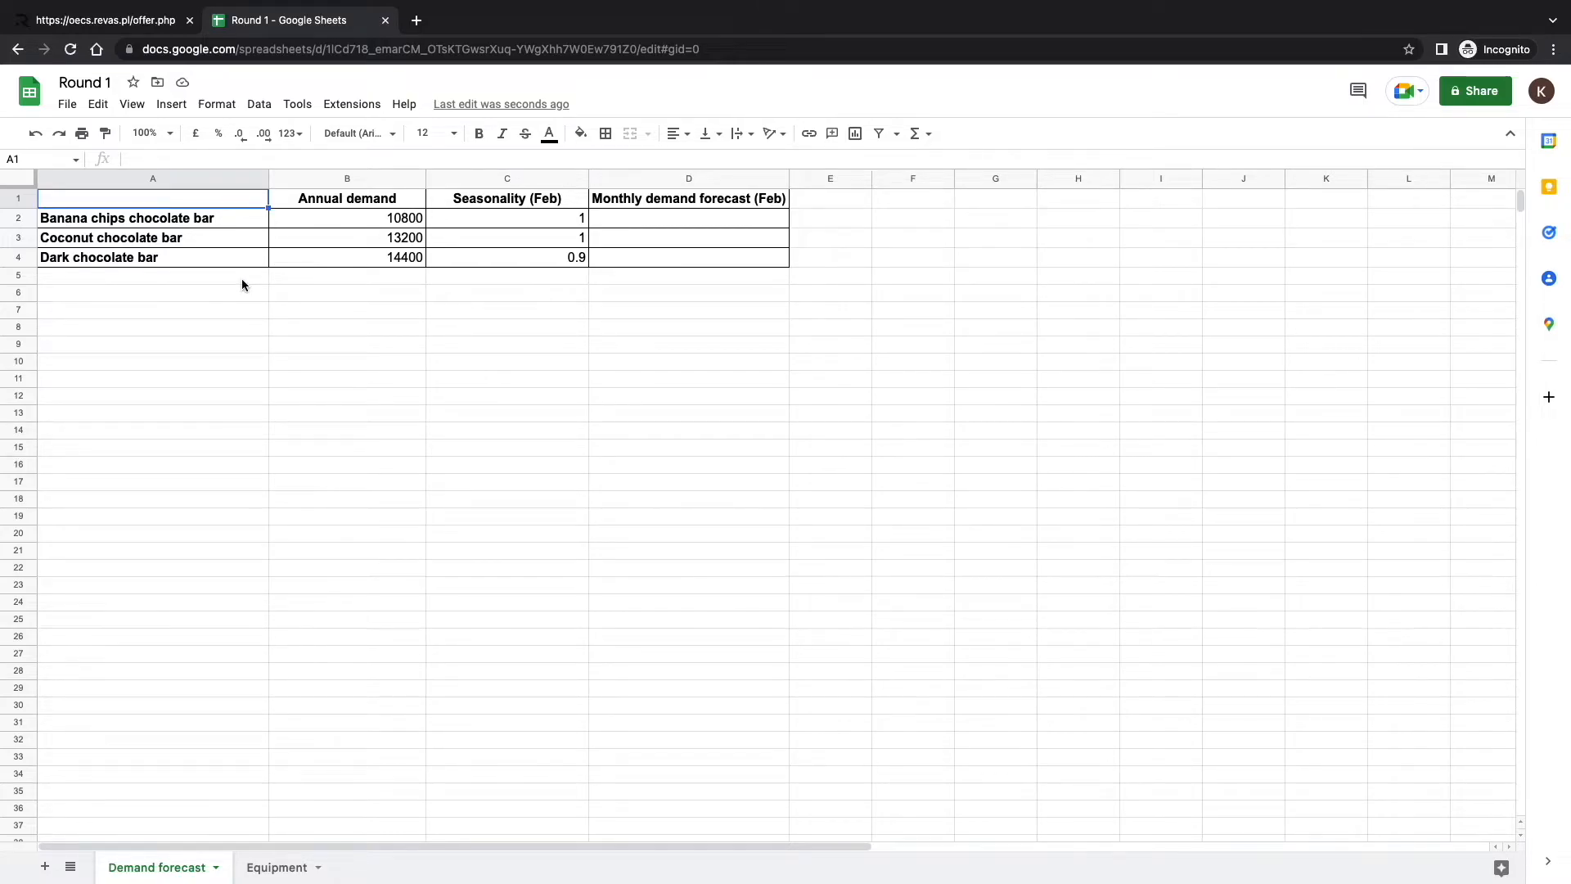
click(336, 221)
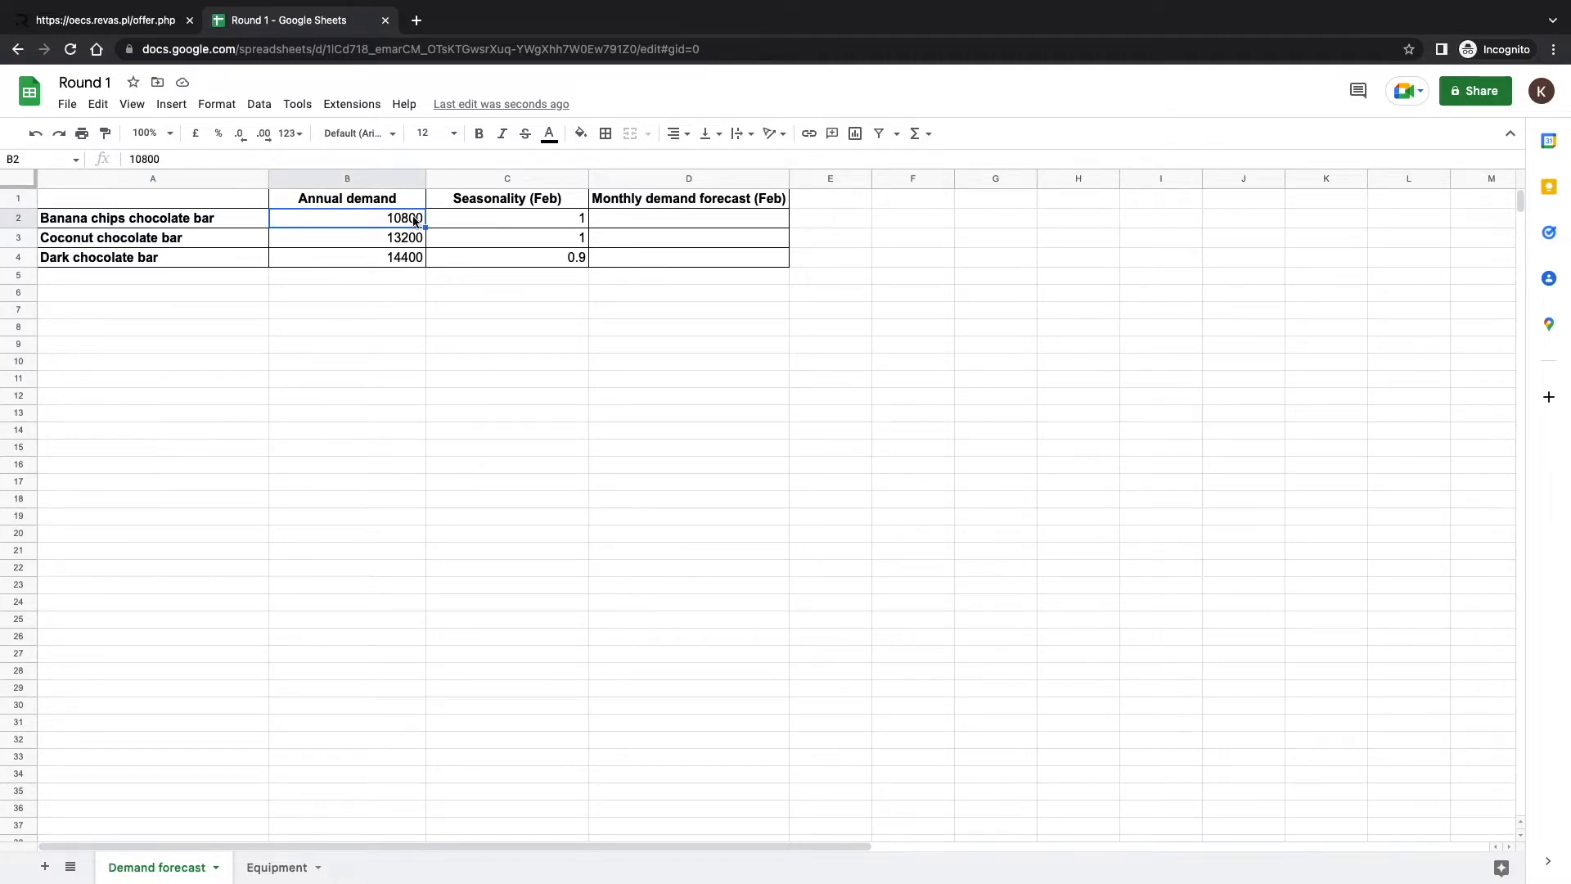
click(473, 221)
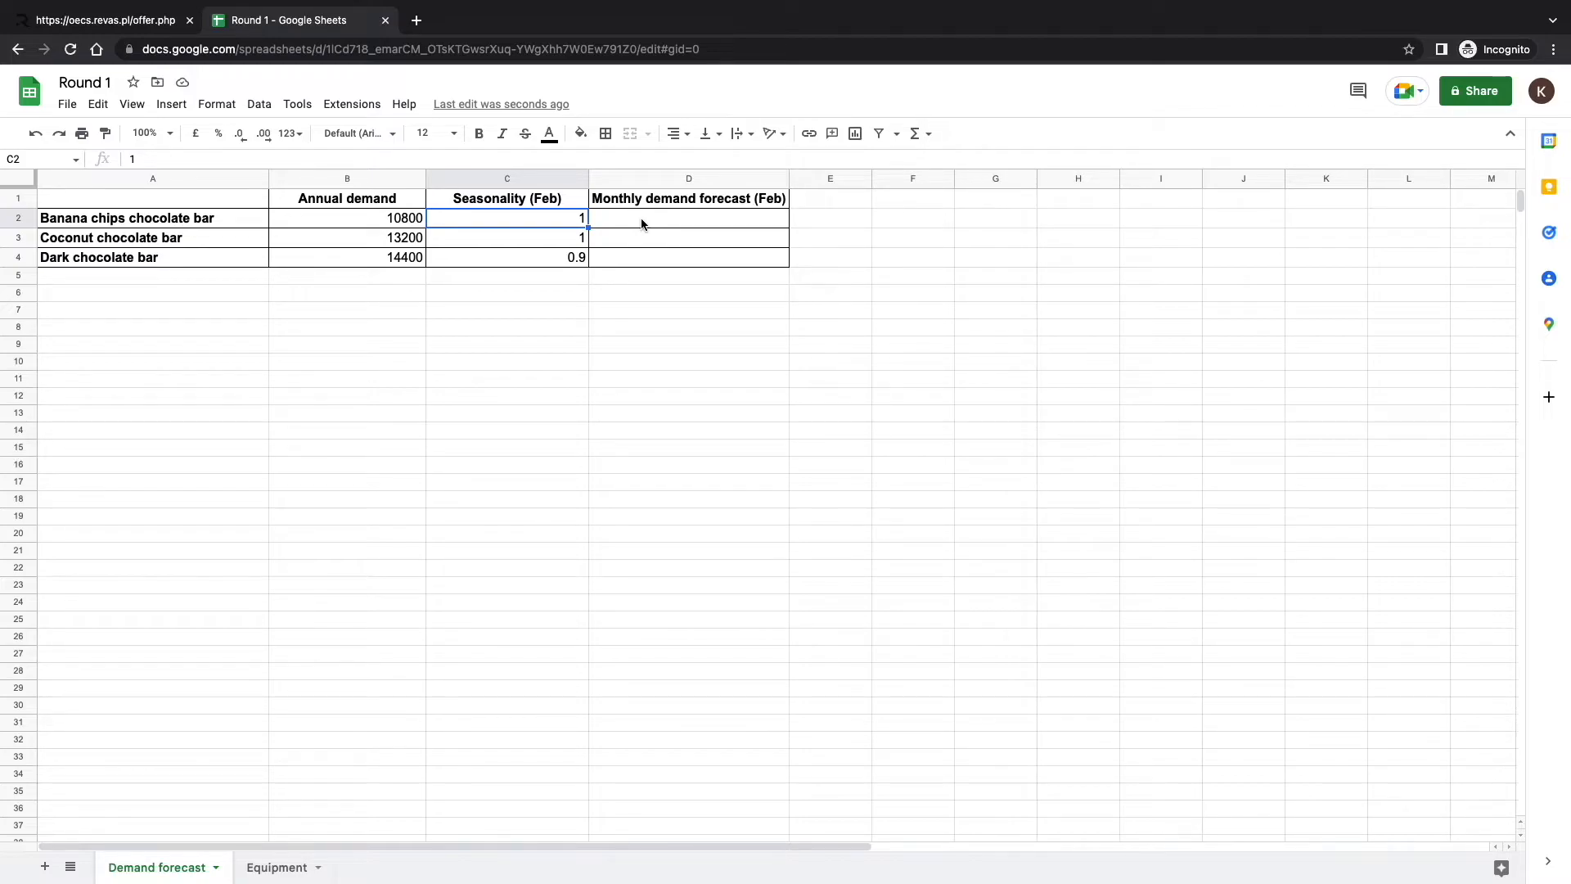
Enter =B2/12*C2 in D2 and fill it down to D4, giving 900, 1100 and 1080.
click(642, 222)
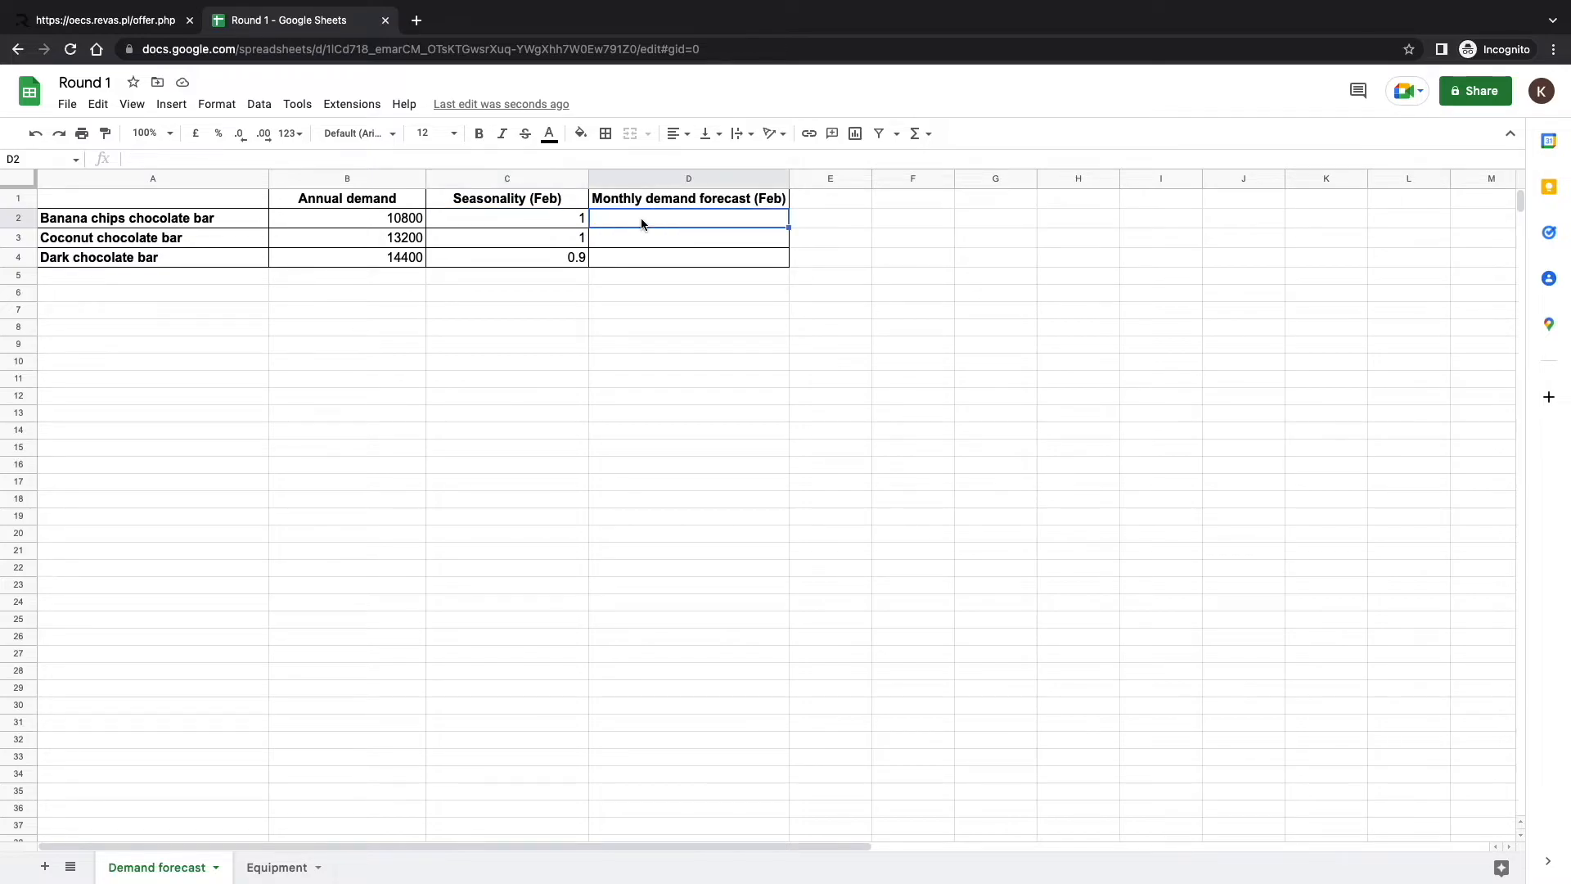
text(=)
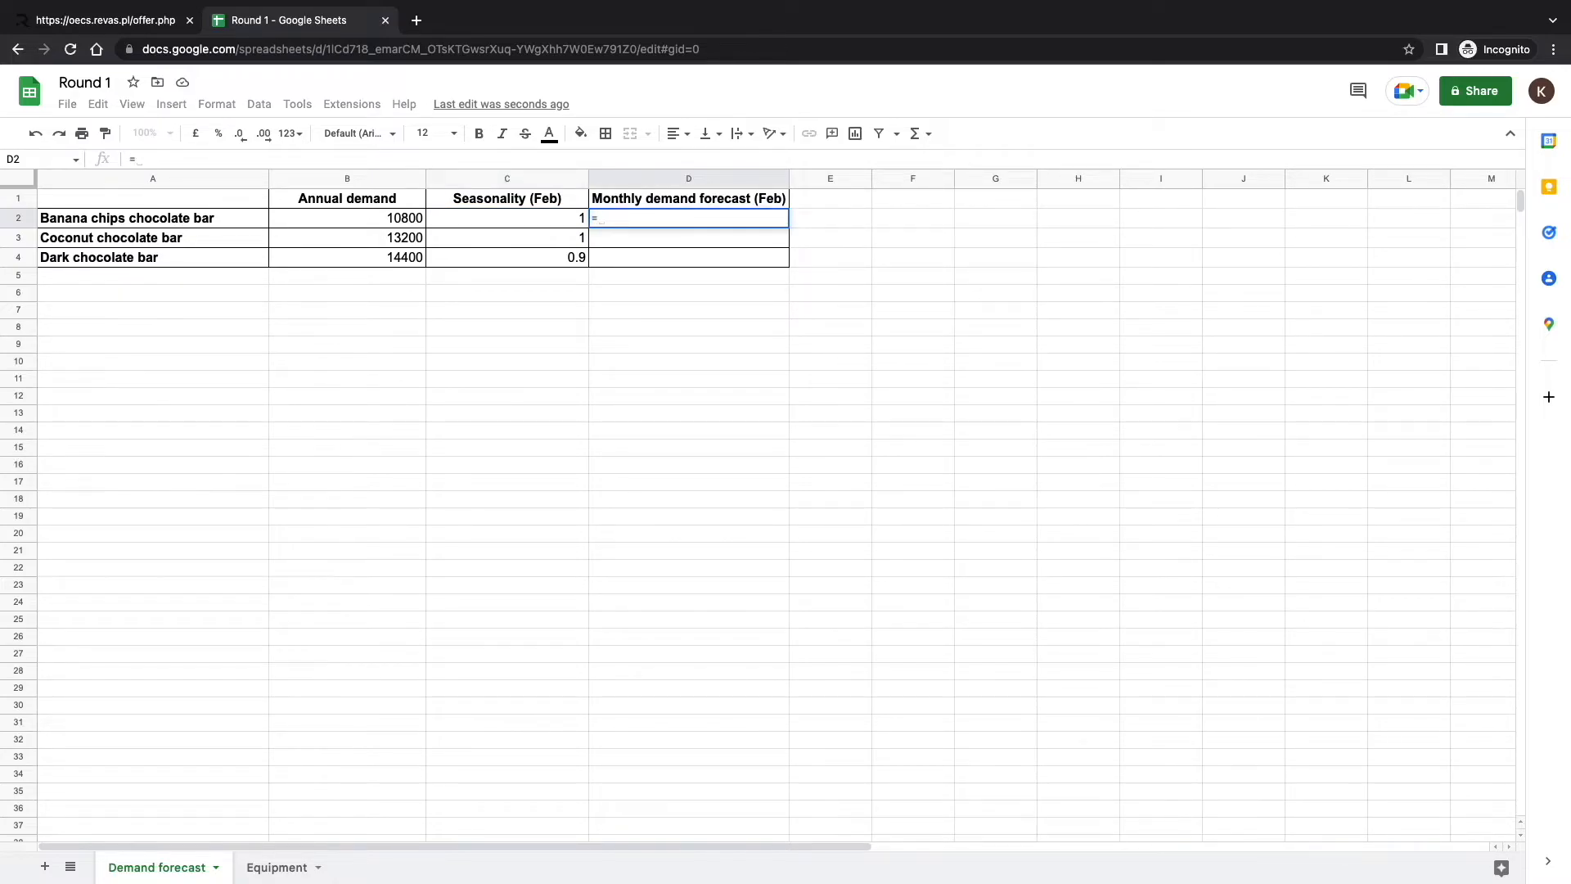
click(405, 220)
text(/12)
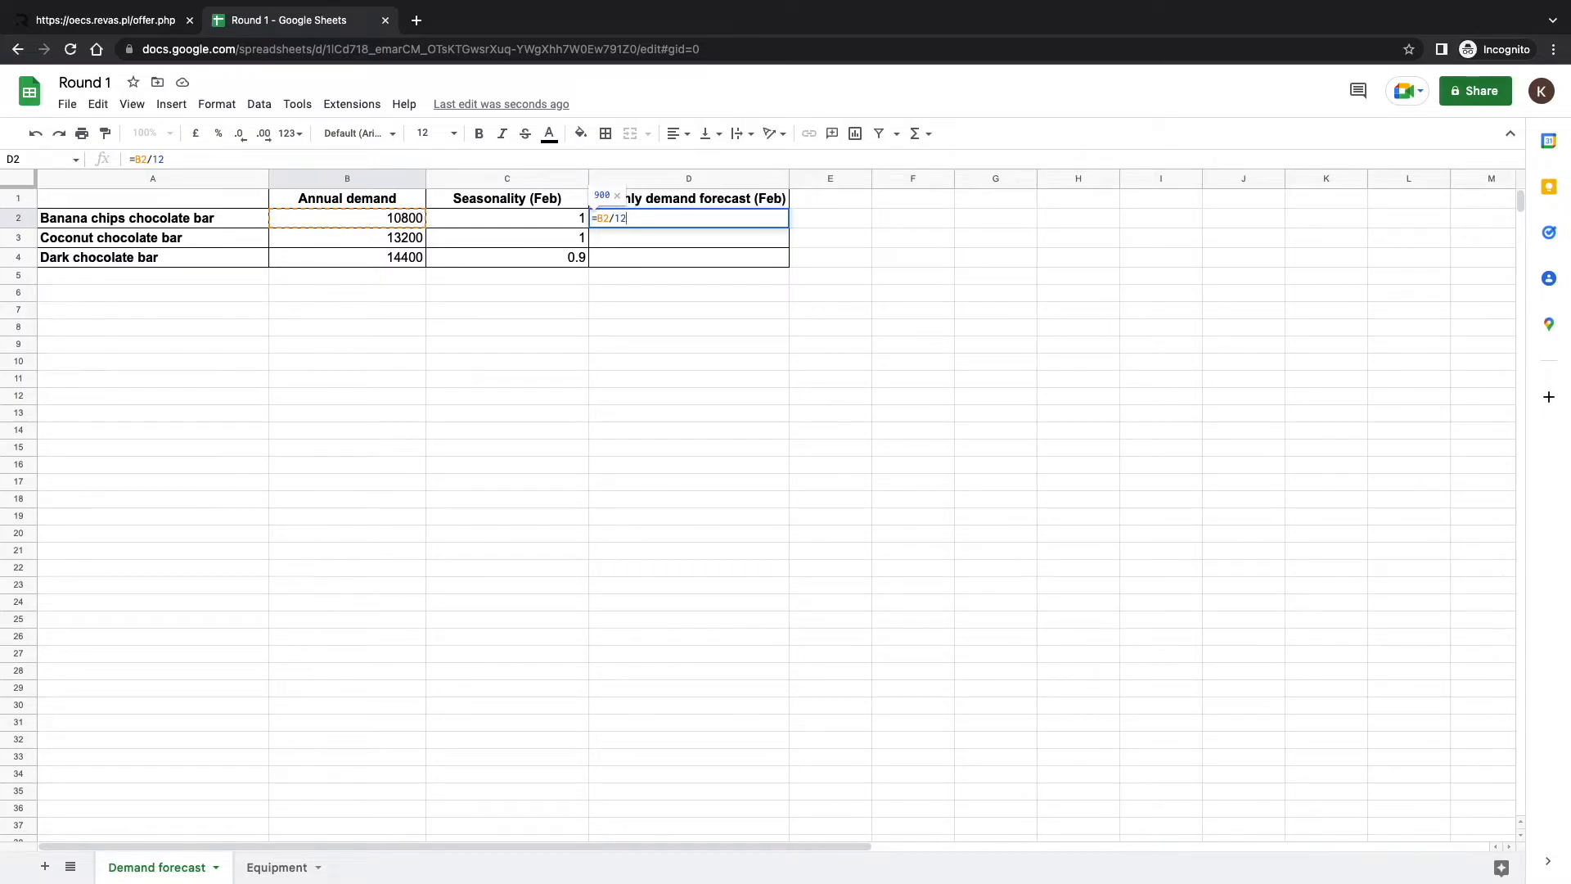
text(*)
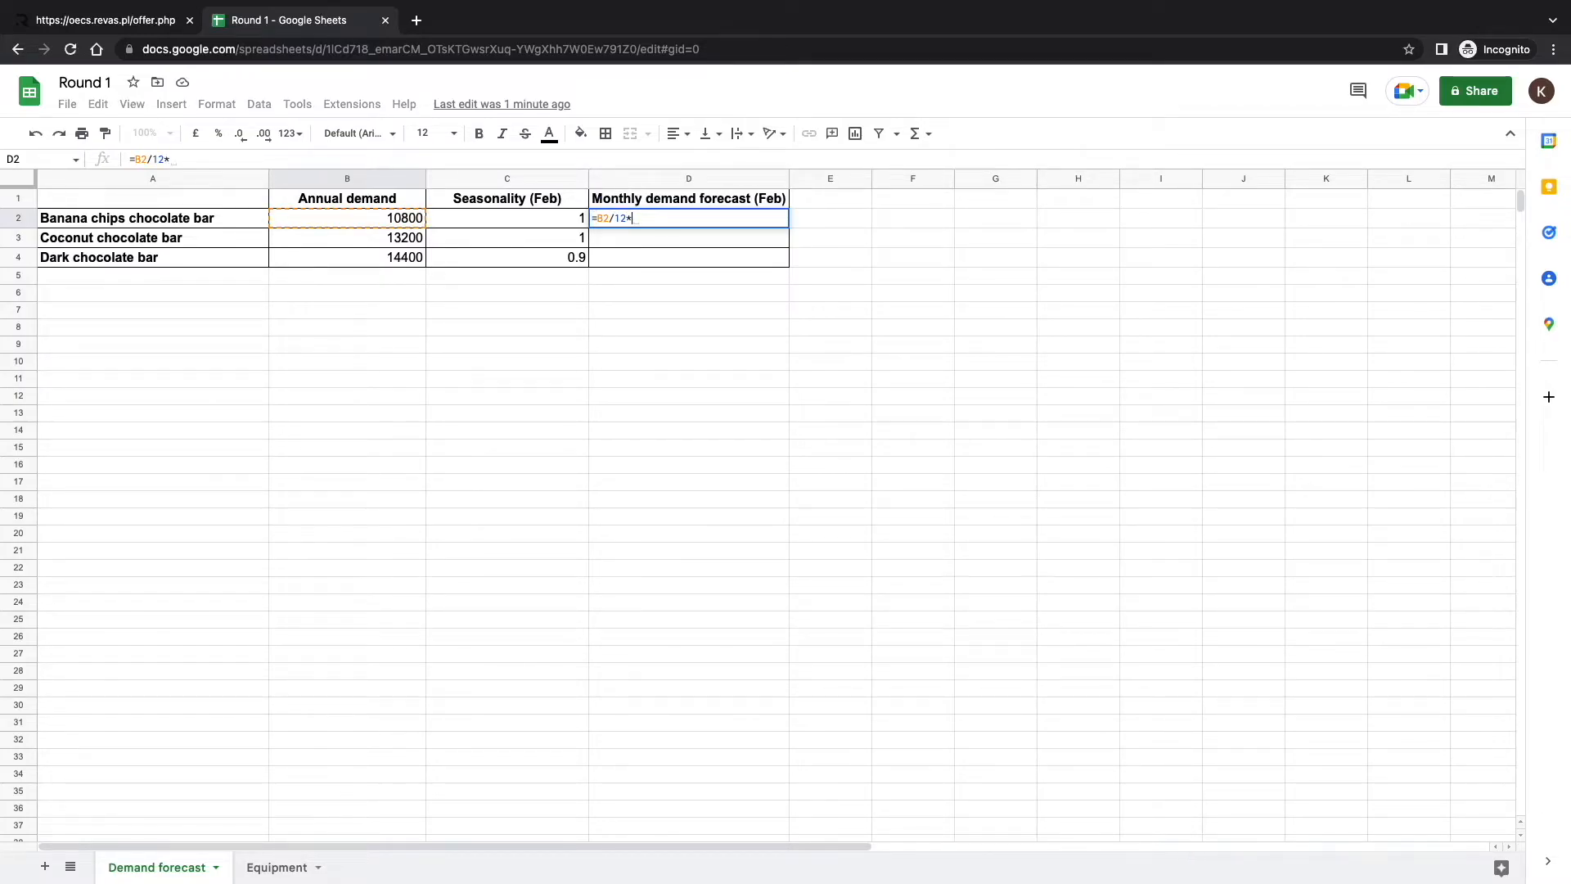
click(448, 223)
click(654, 211)
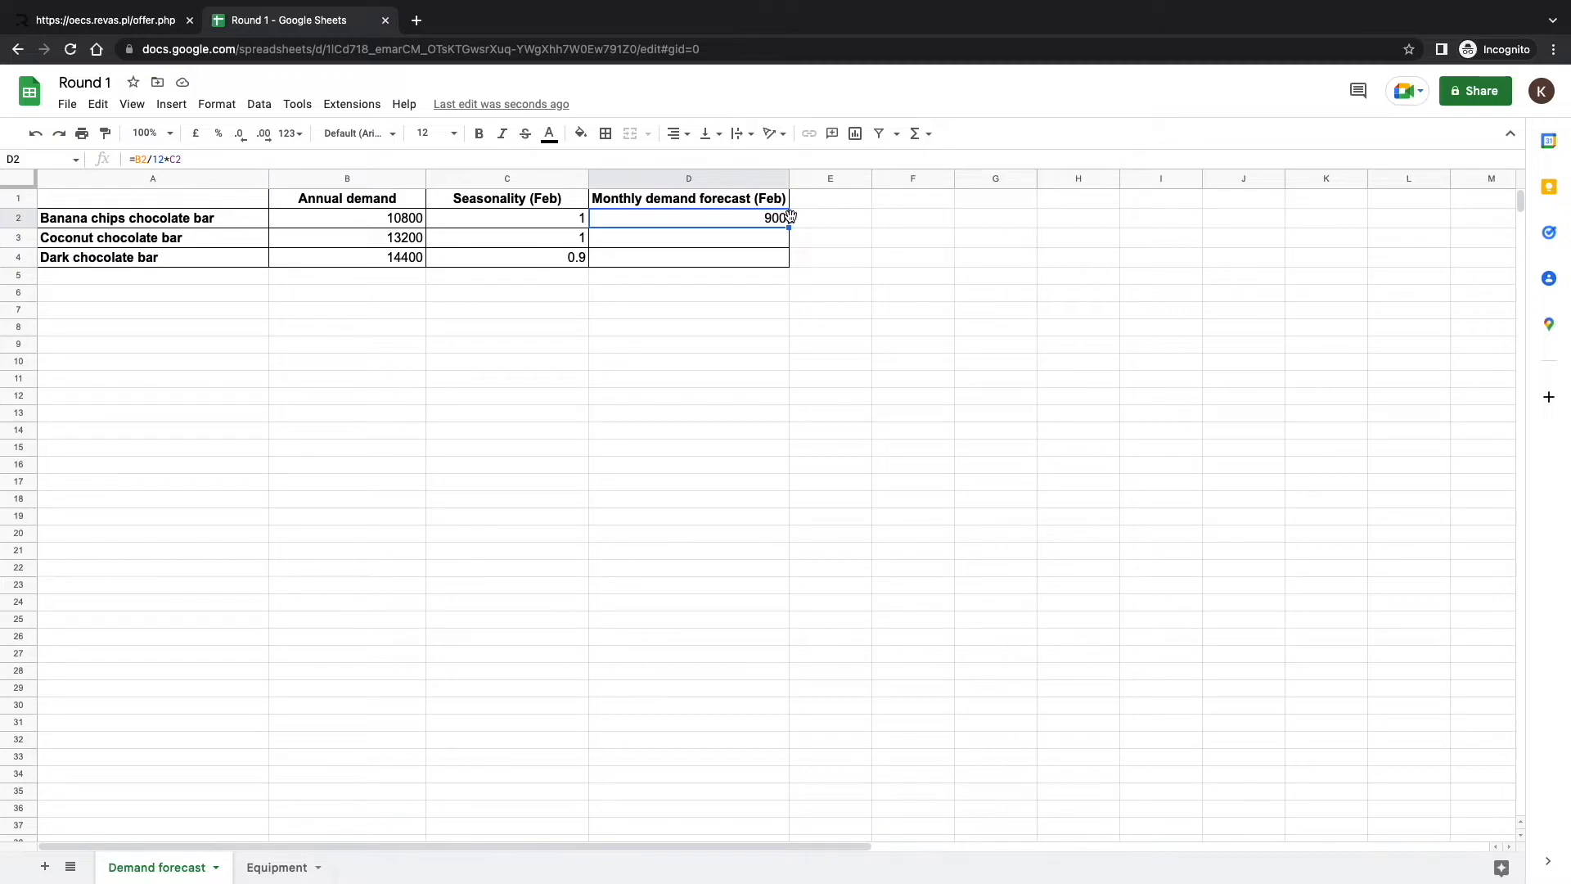
drag(788, 225, 787, 263)
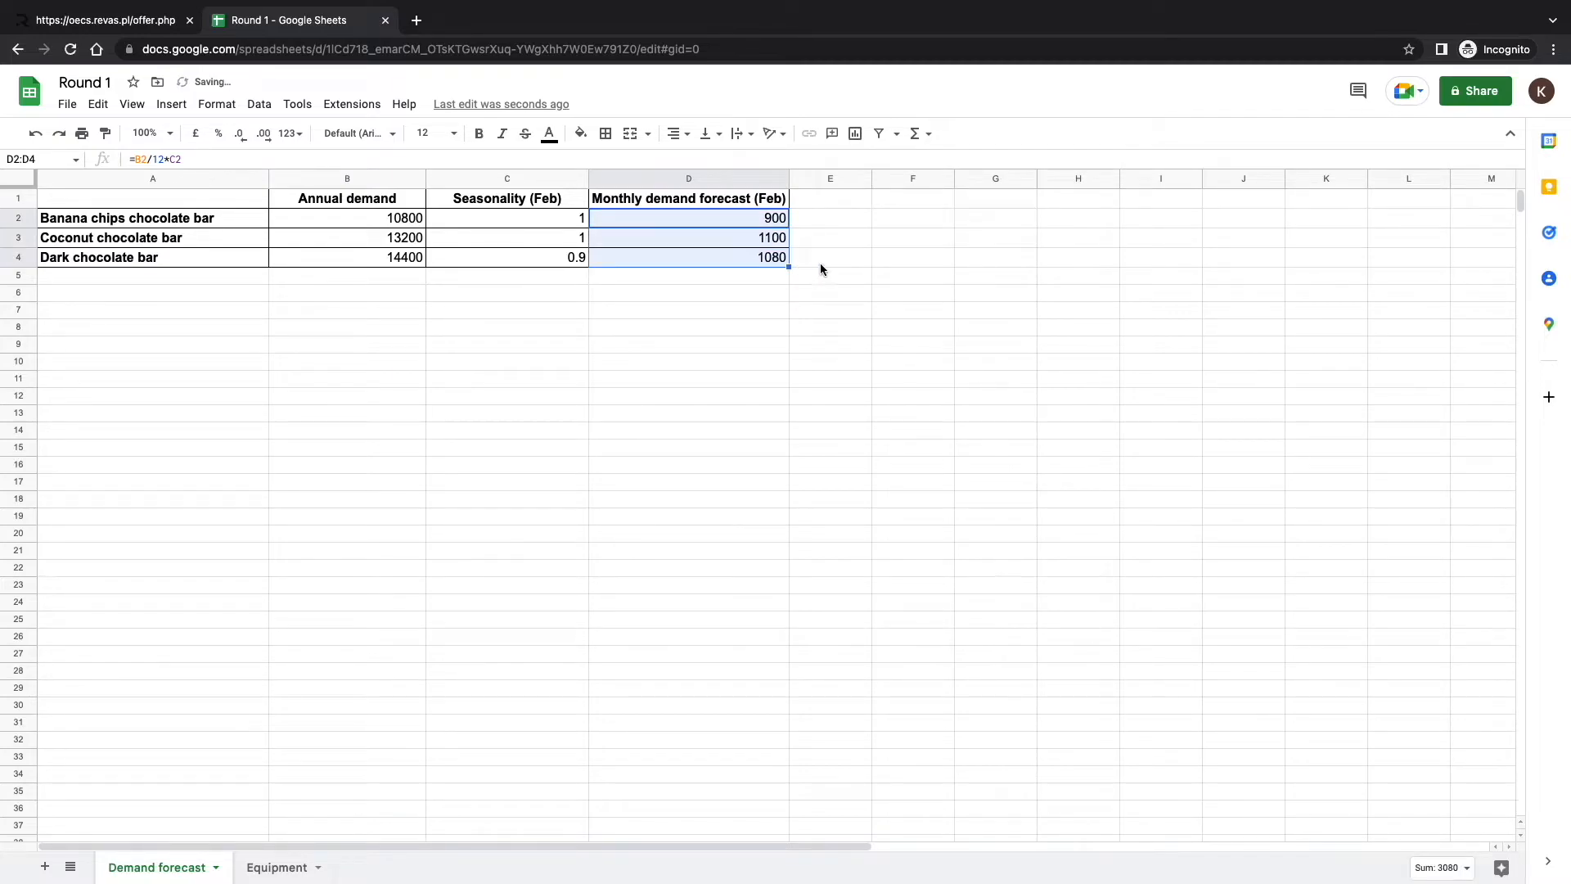
click(818, 261)
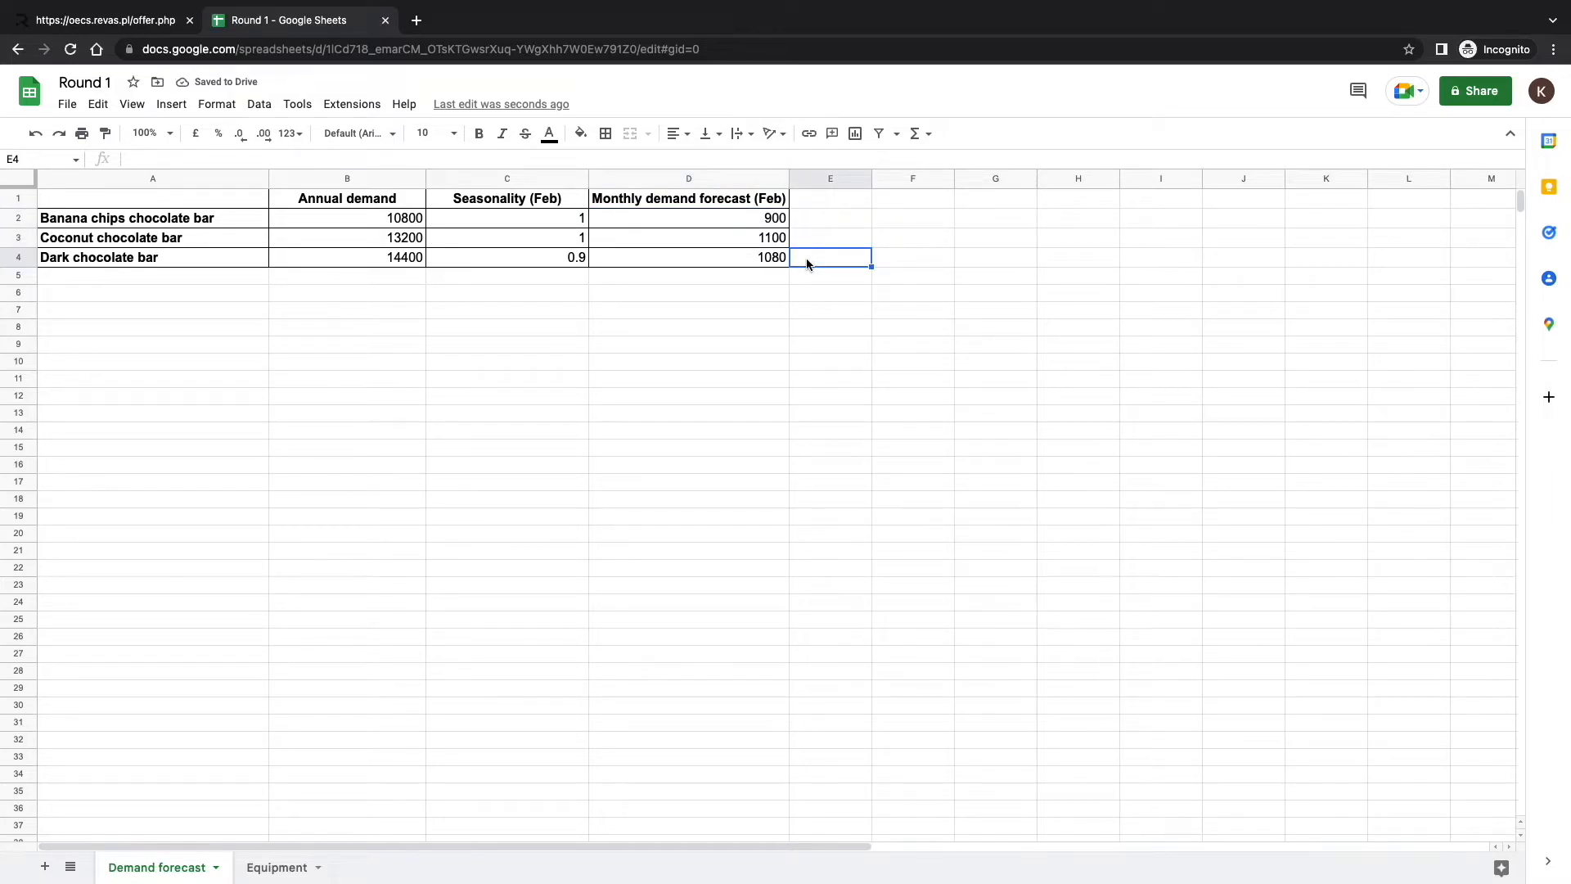
On the Offer page, enter forecasts of 900 for Banana Chips, 1100 for Coconut and 1080 for Dark chocolate.
click(109, 22)
scroll(401, 675, down, 1)
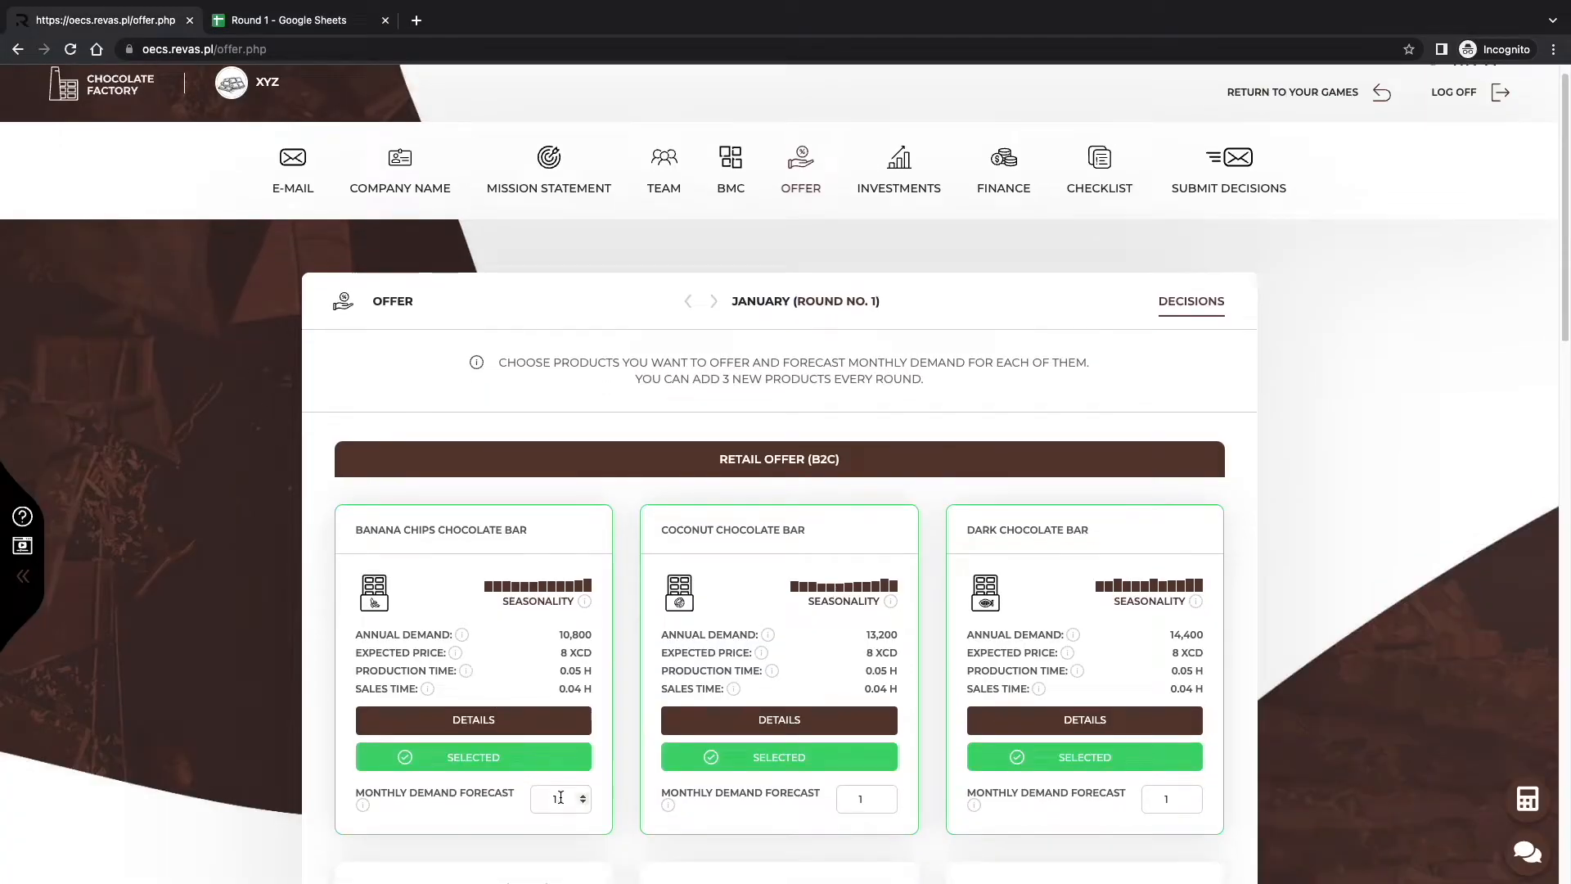
double_click(559, 798)
text(900)
scroll(597, 611, down, 1)
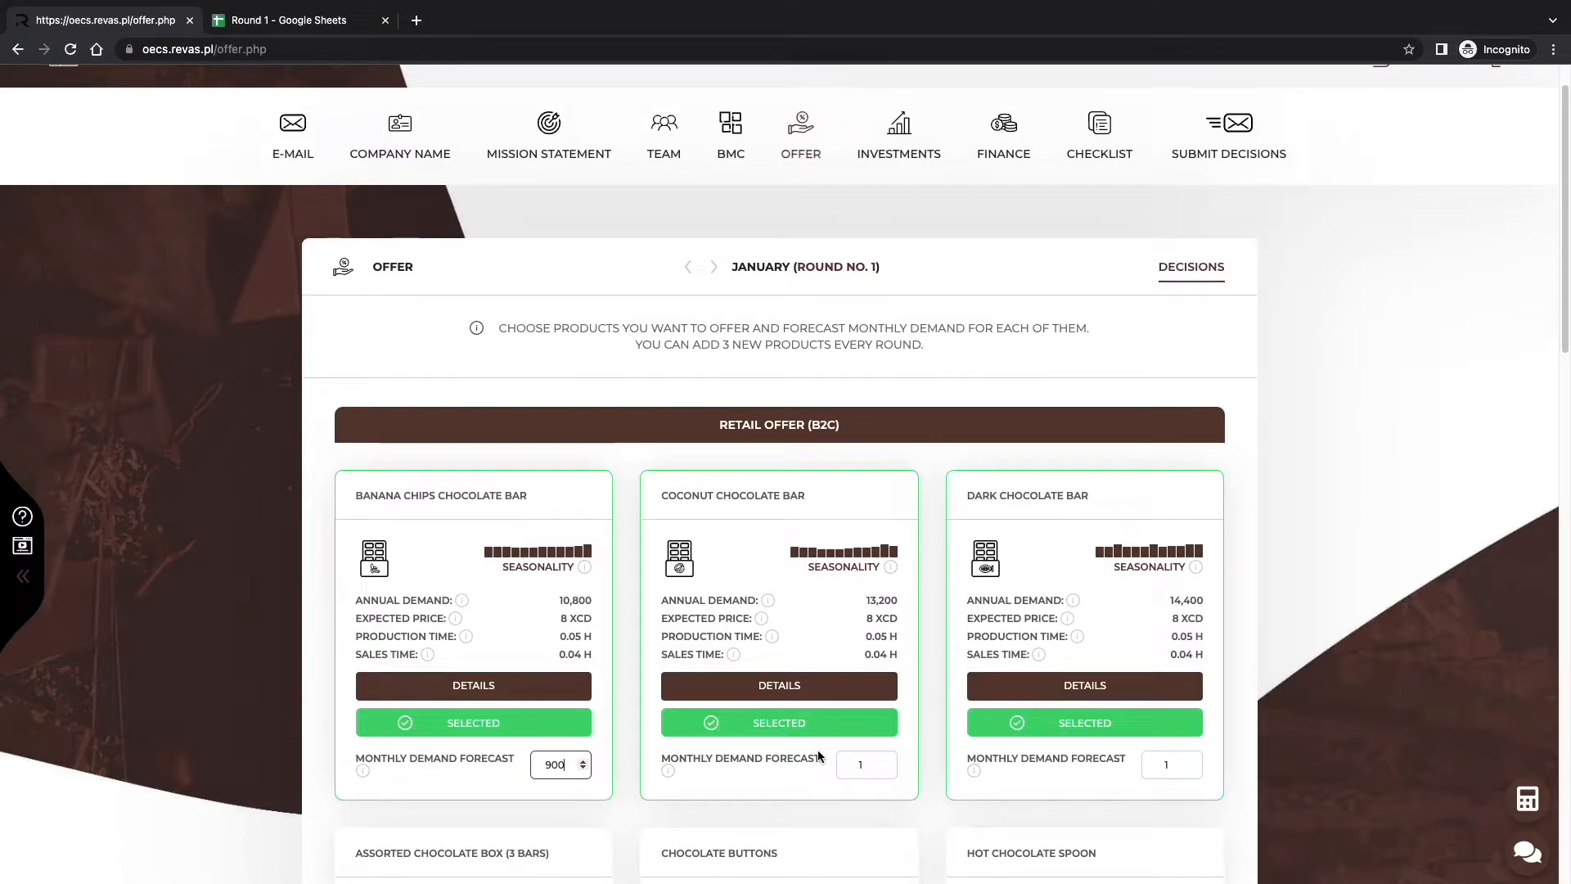
double_click(860, 769)
text(1100)
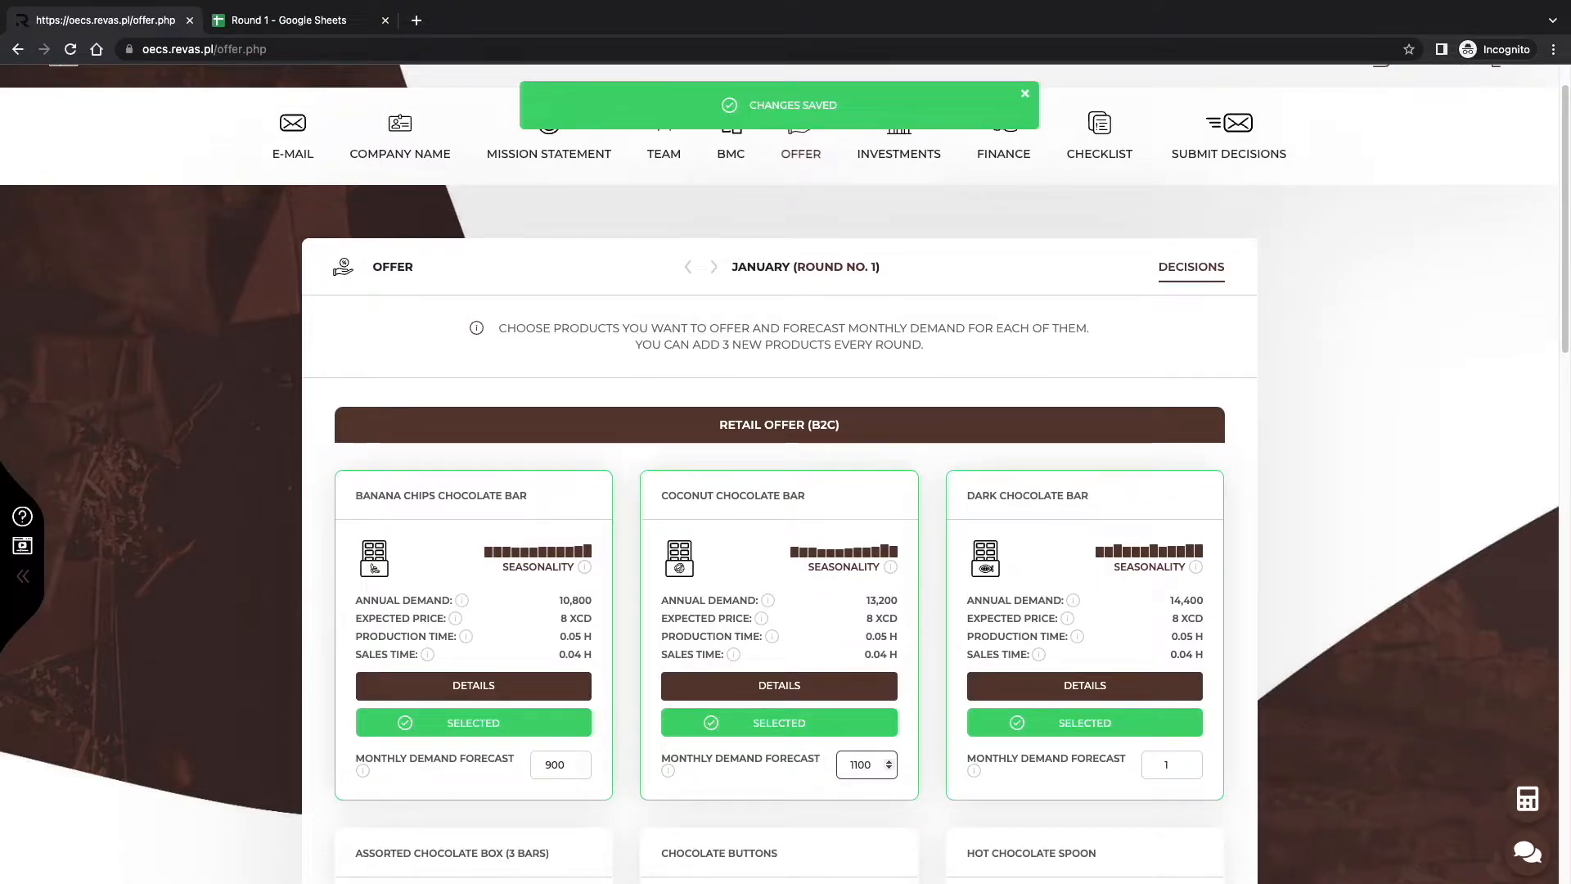
click(1176, 763)
text(1080)
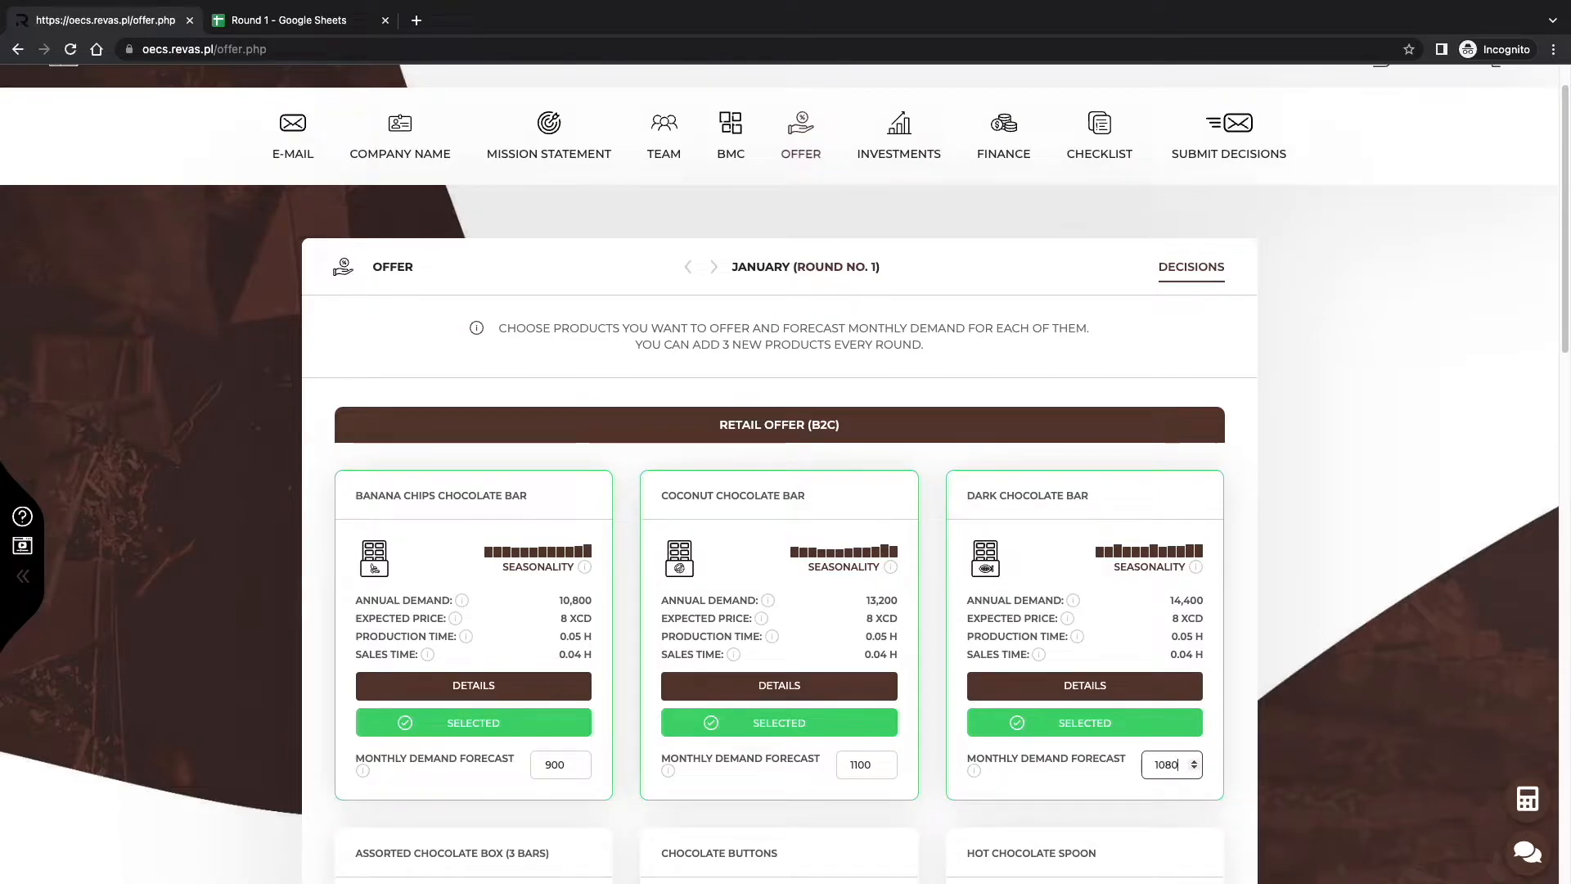
click(1221, 670)
Go to Investments > Workstations and review the purchase costs, with no workstations owned yet.
mouse_move(898, 152)
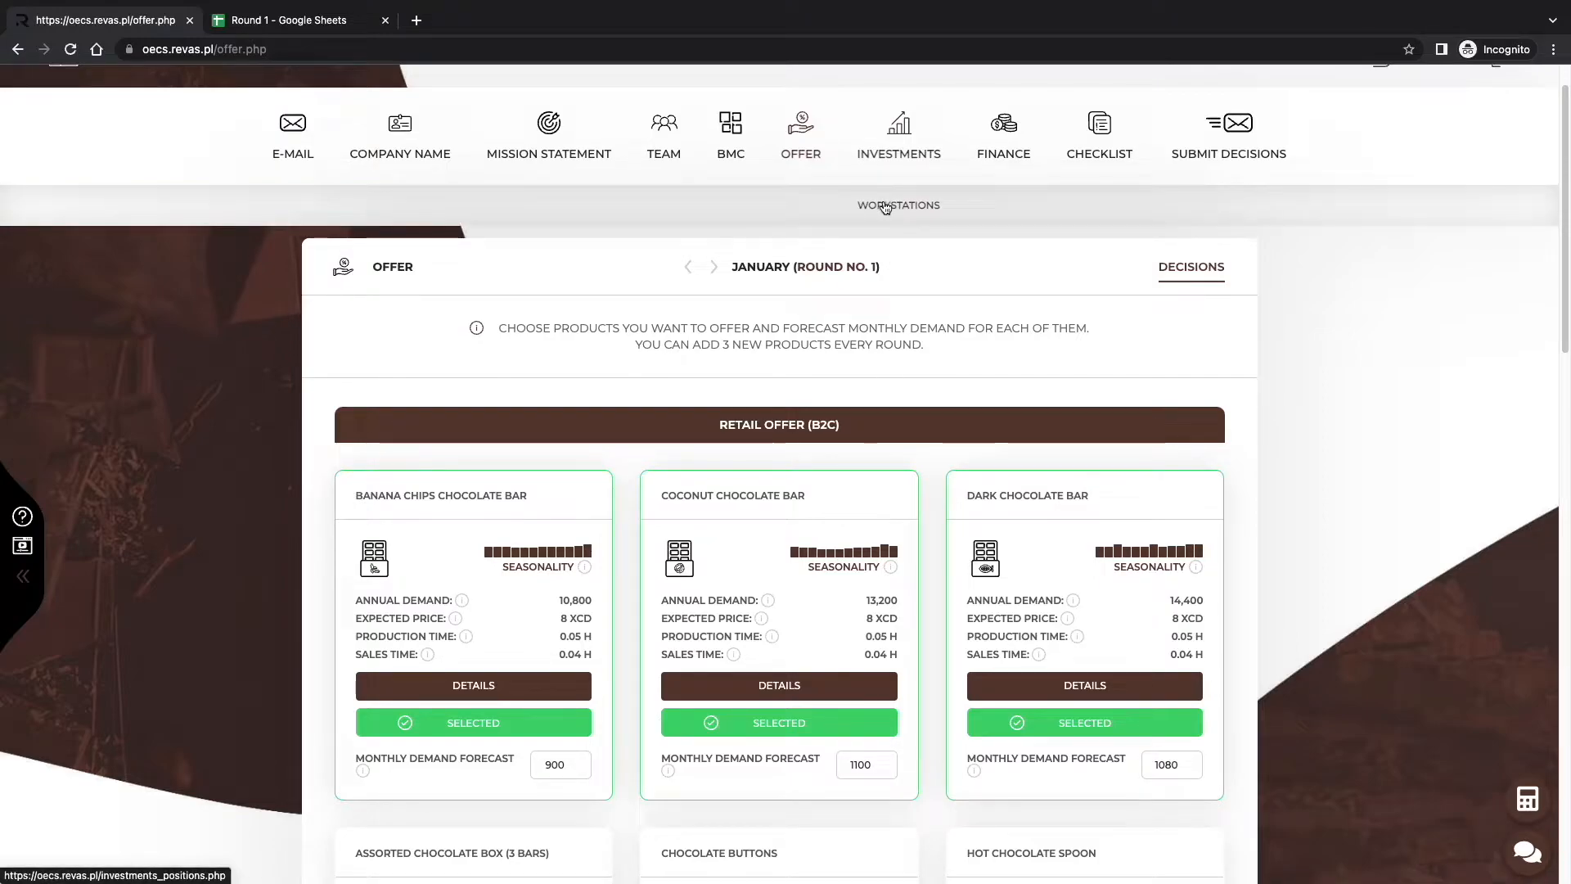
click(885, 205)
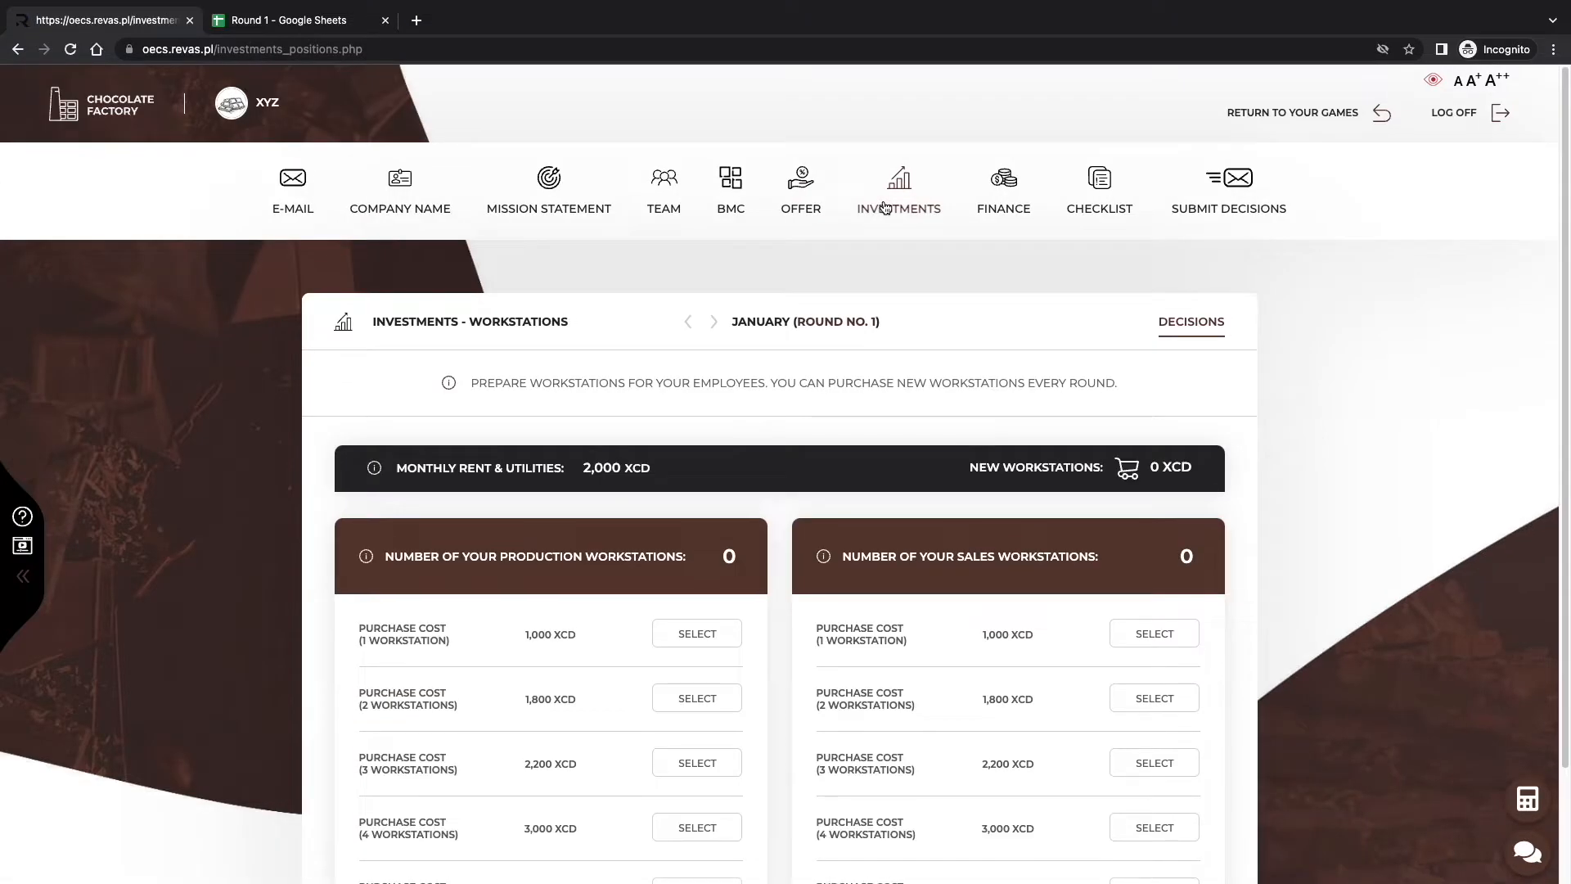
scroll(1082, 546, down, 2)
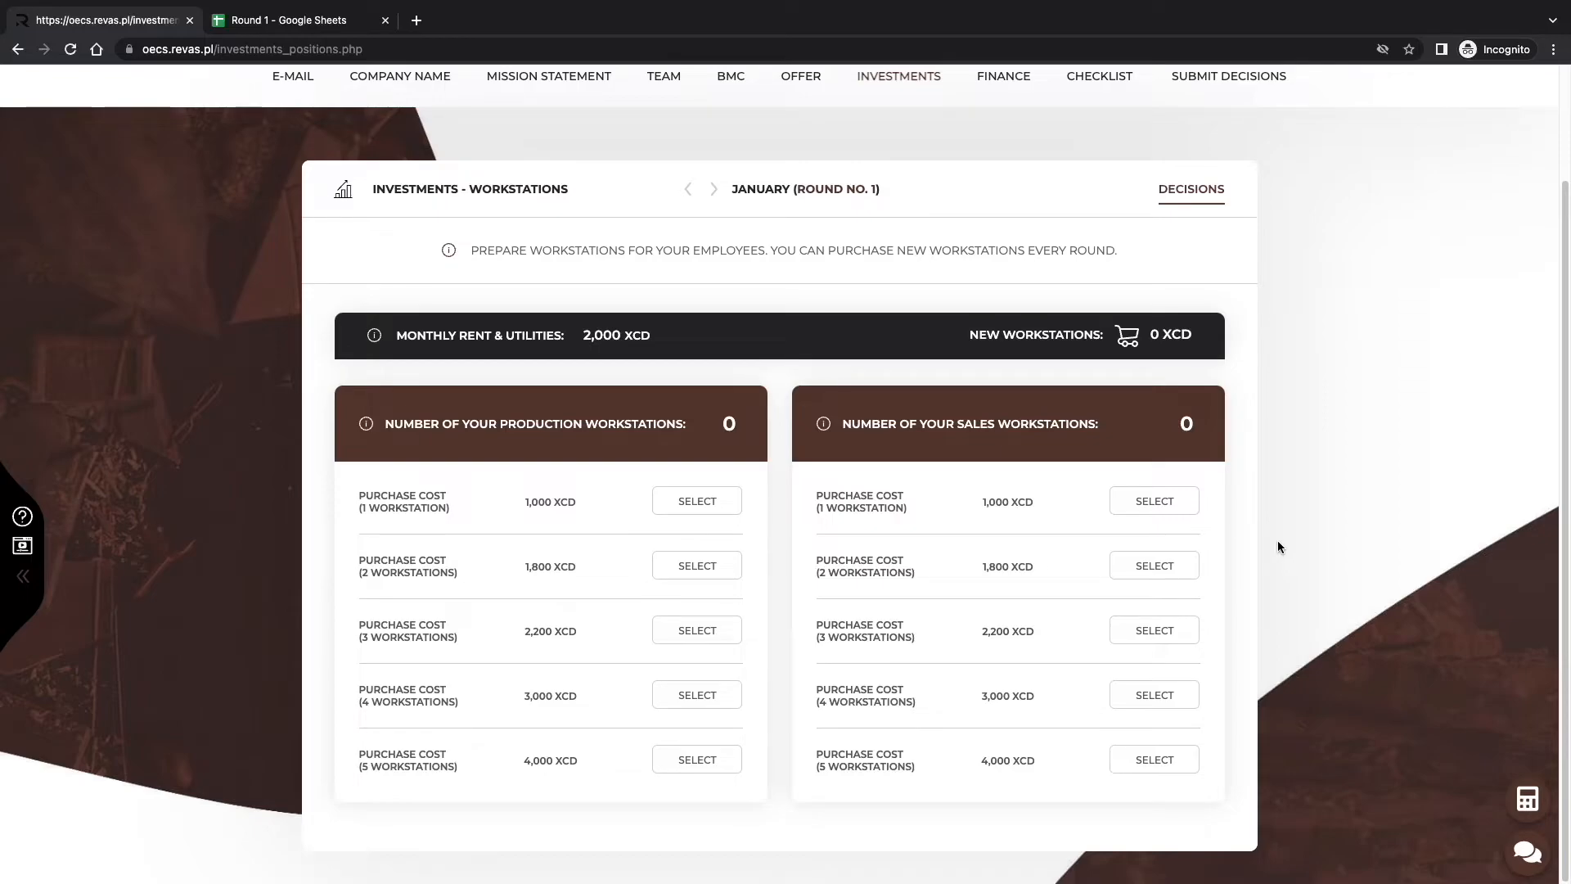
Return to the Offer page and review the three selected bars forecast at 900, 1100 and 1080.
scroll(743, 543, up, 2)
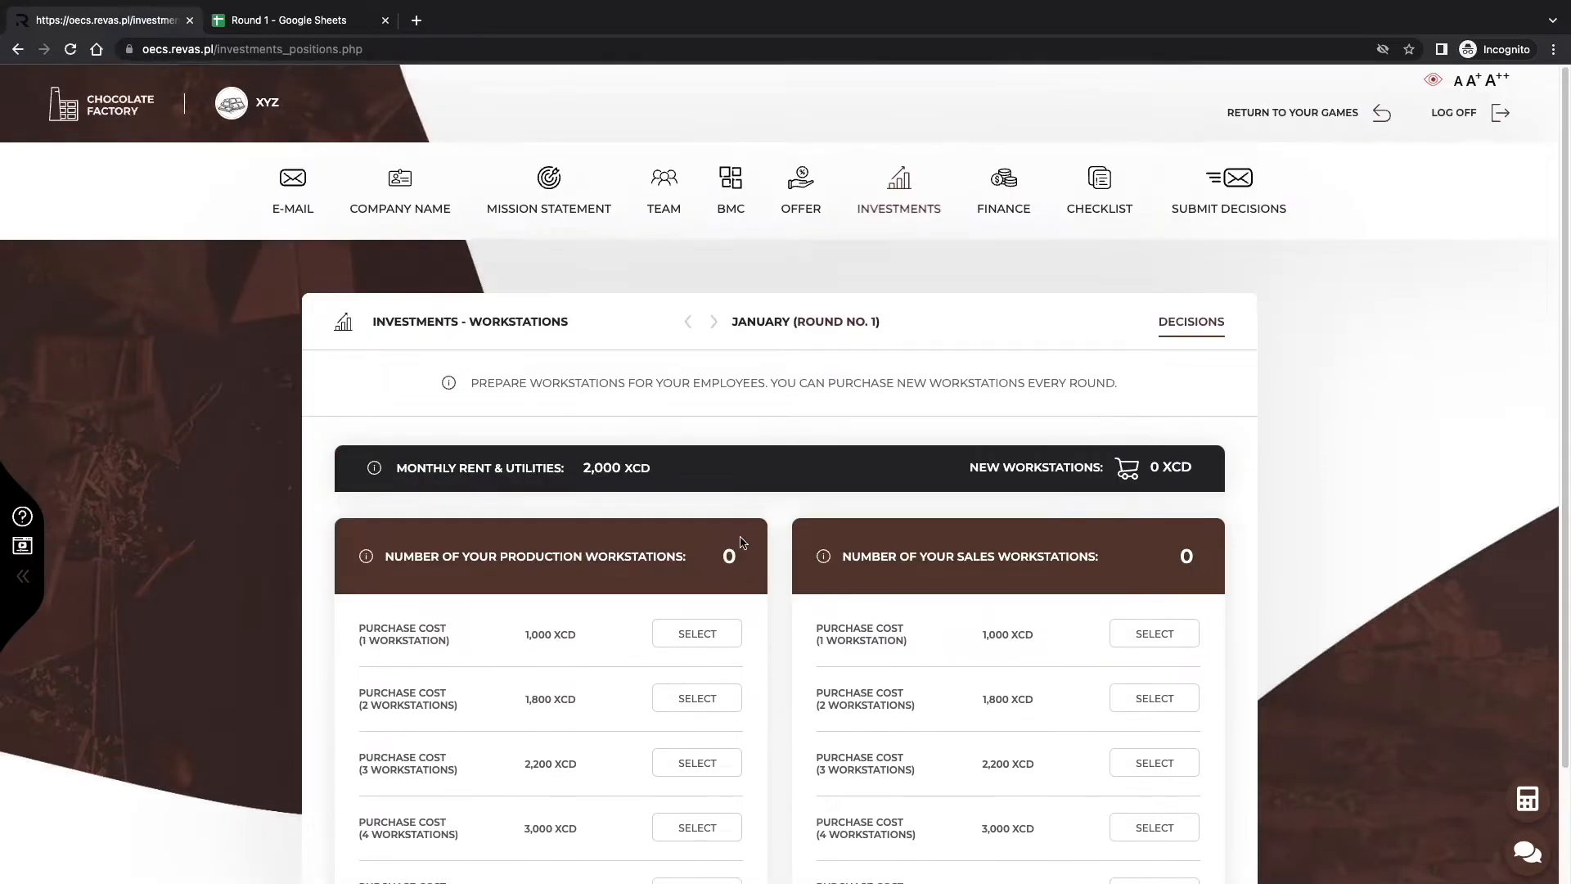
click(800, 190)
scroll(842, 259, down, 1)
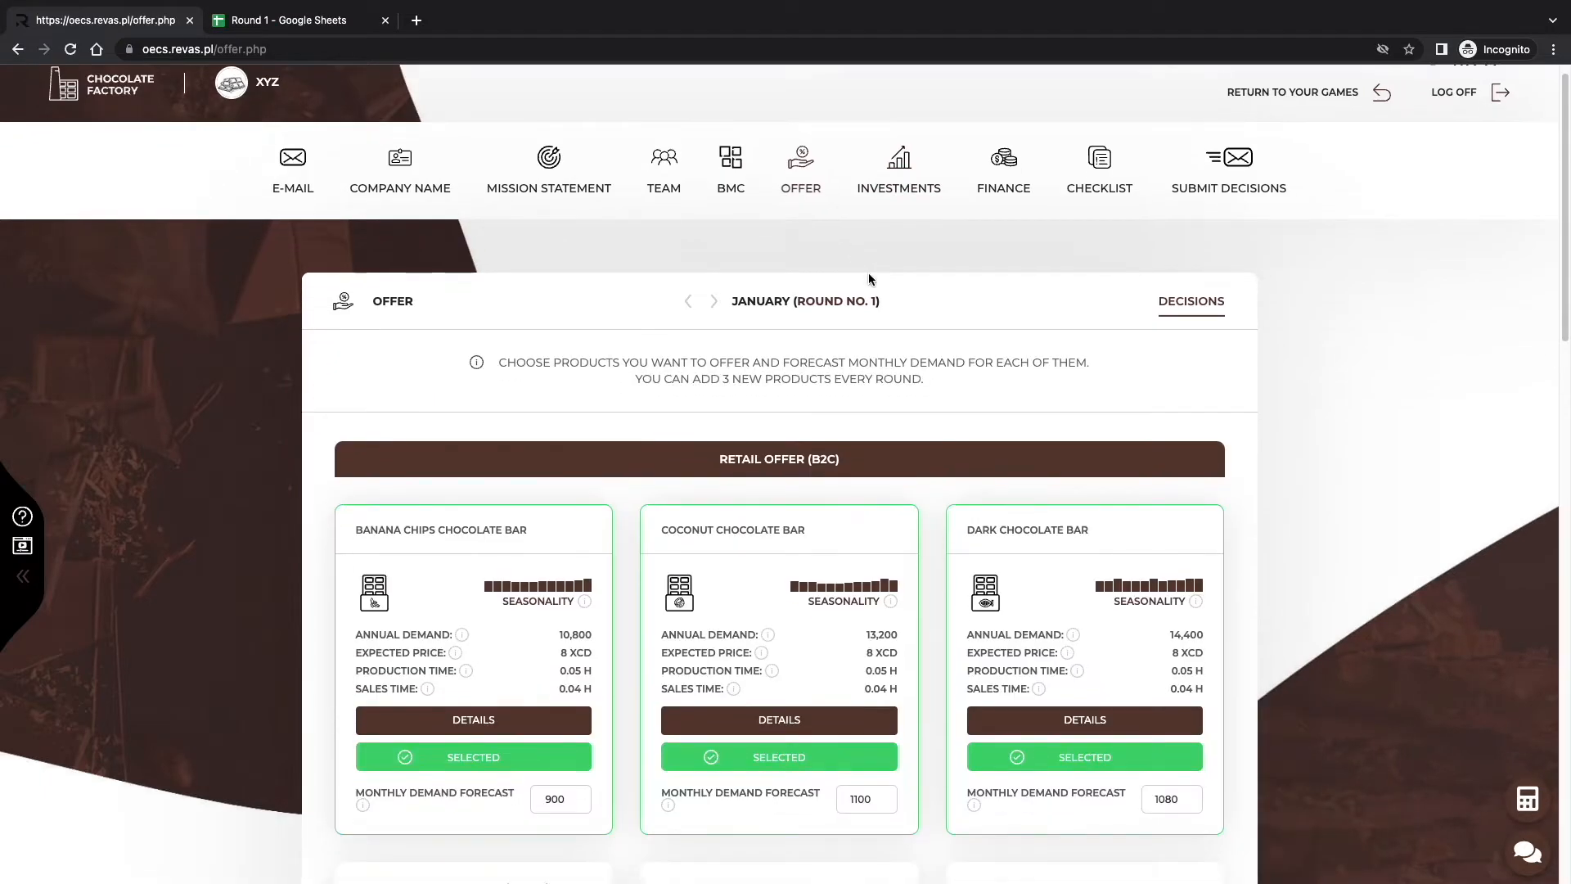
scroll(868, 278, down, 2)
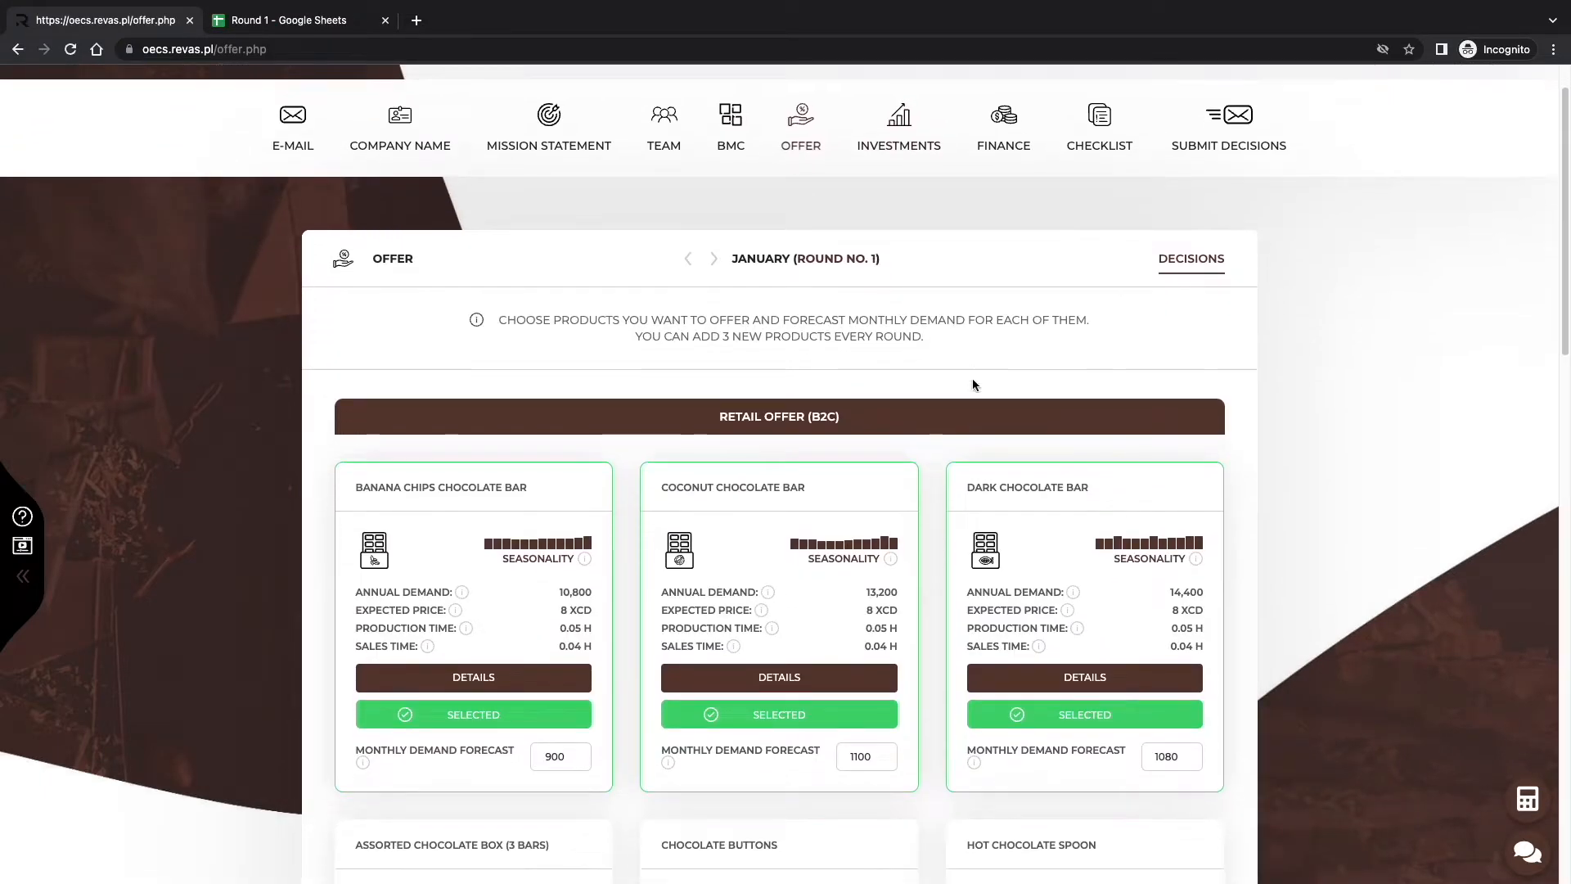
scroll(966, 393, down, 2)
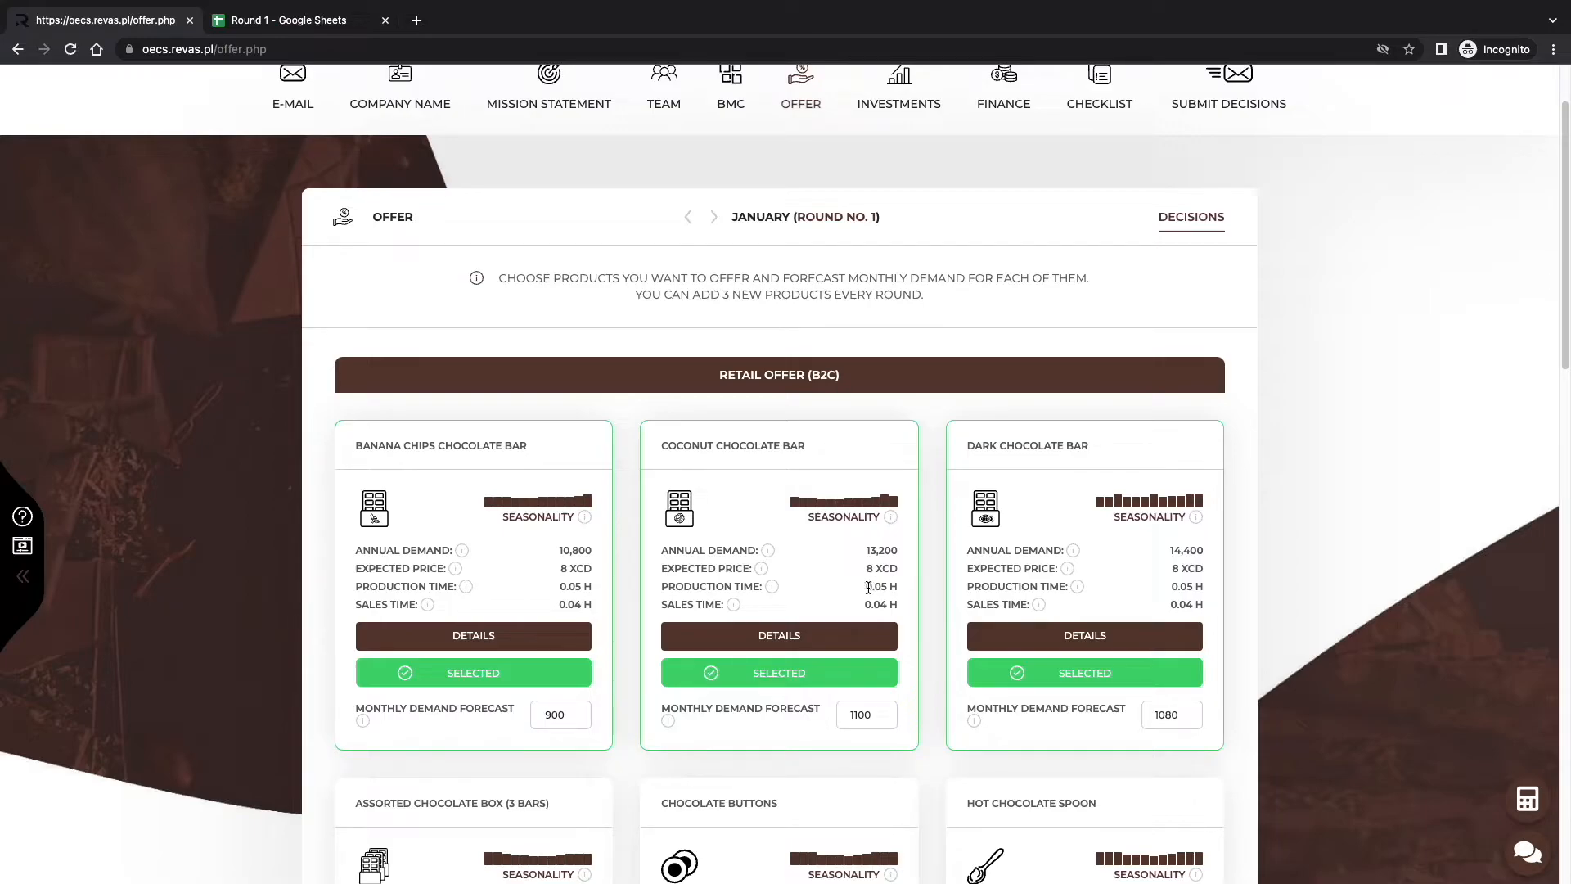
scroll(838, 602, up, 2)
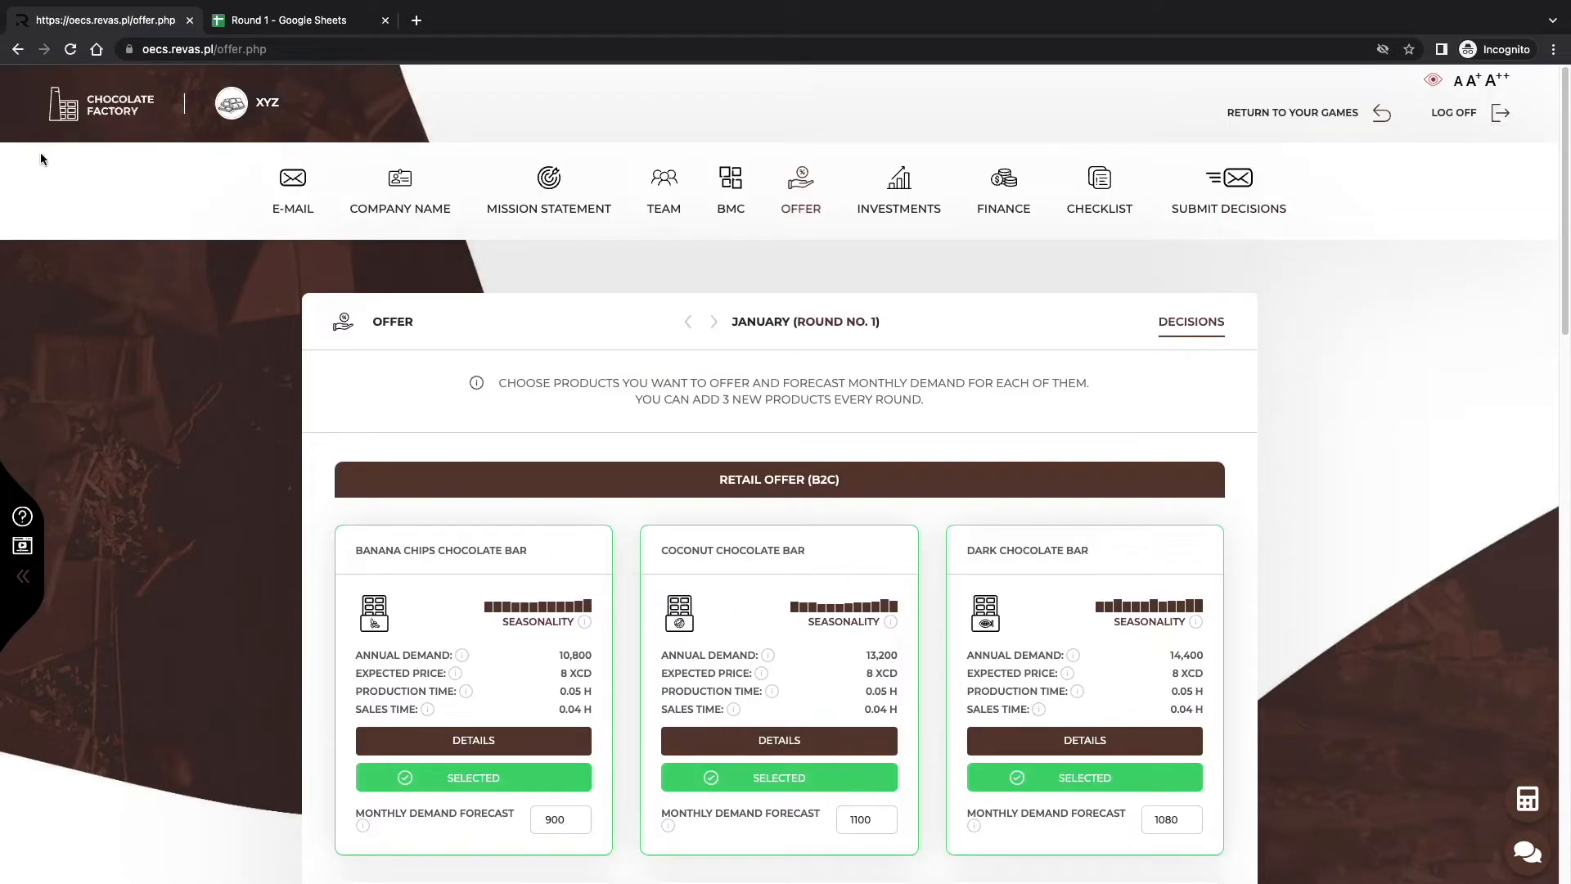
Check the Dashboard and Offer page, then bring up the Round 1 spreadsheet's Demand forecast sheet.
click(72, 100)
scroll(500, 488, down, 2)
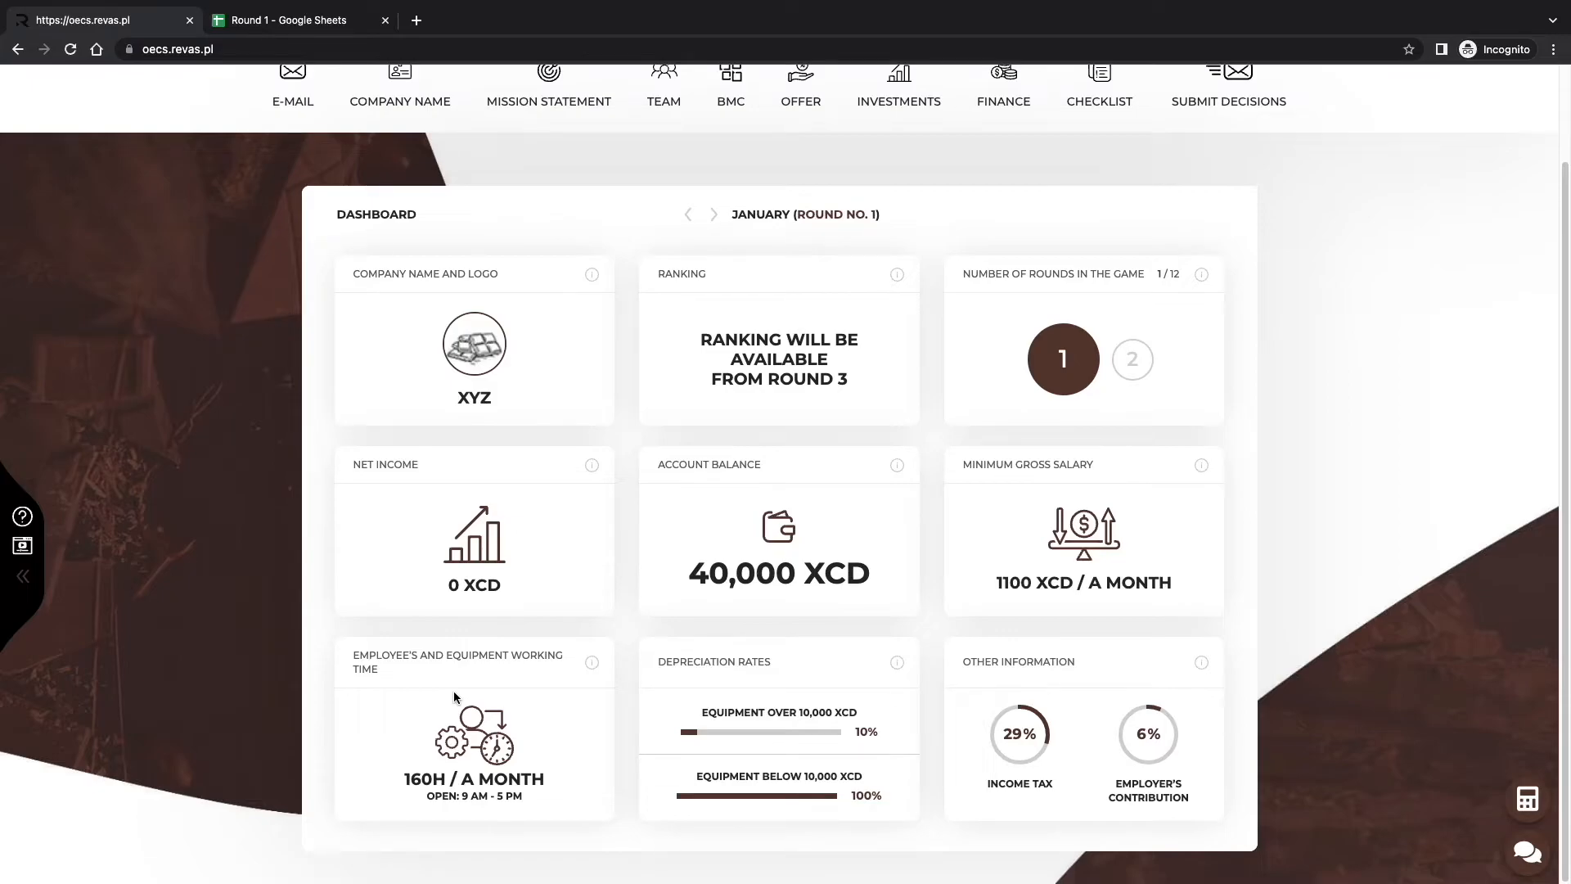
scroll(453, 691, up, 2)
click(818, 186)
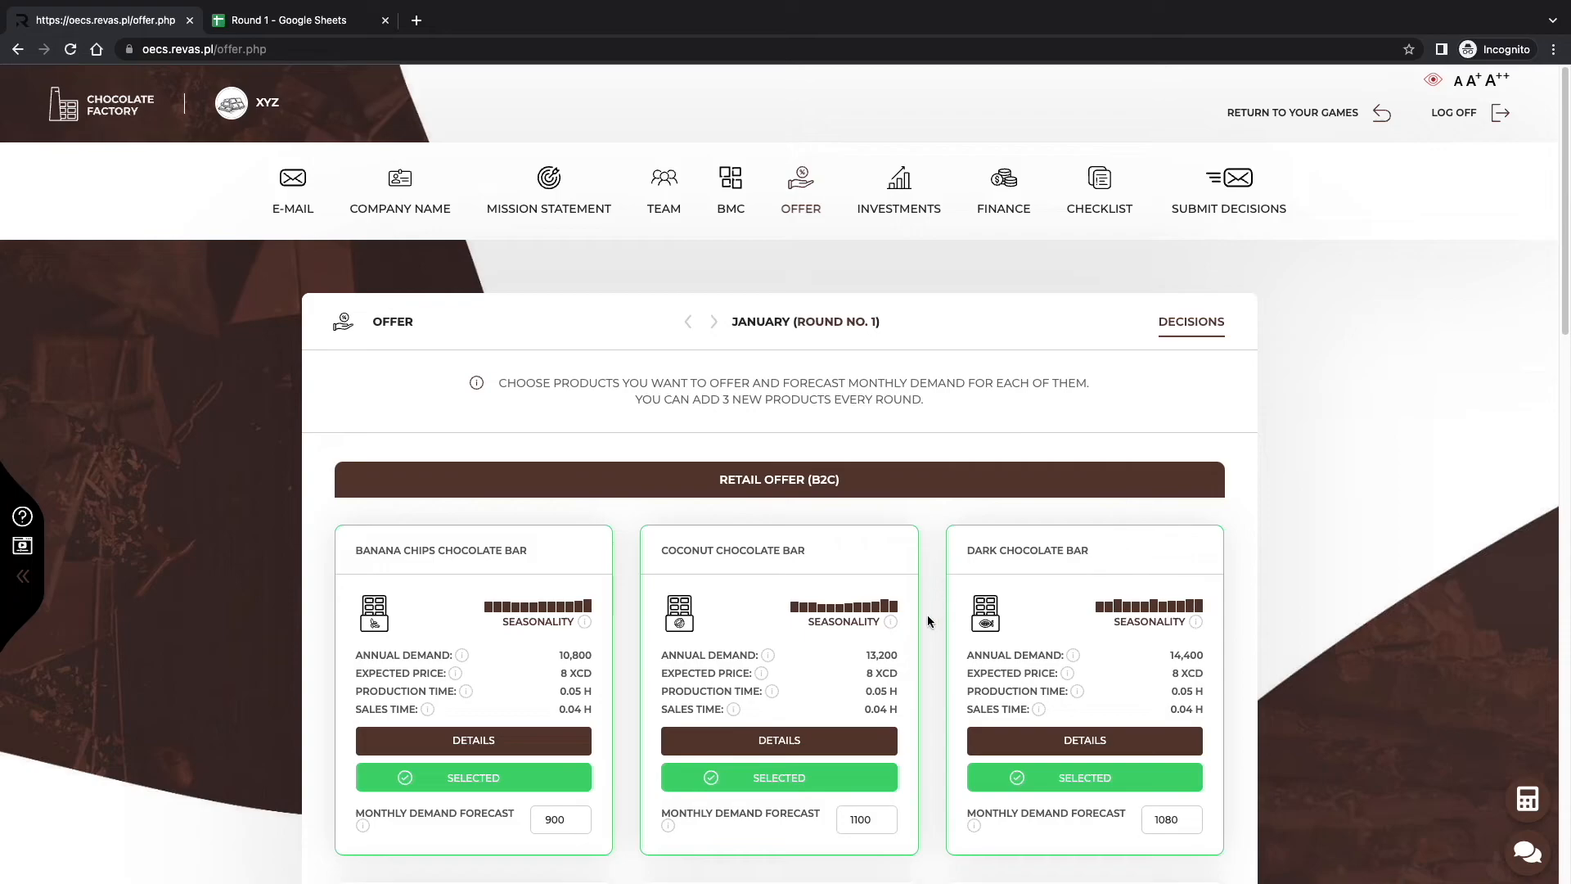
scroll(926, 615, down, 1)
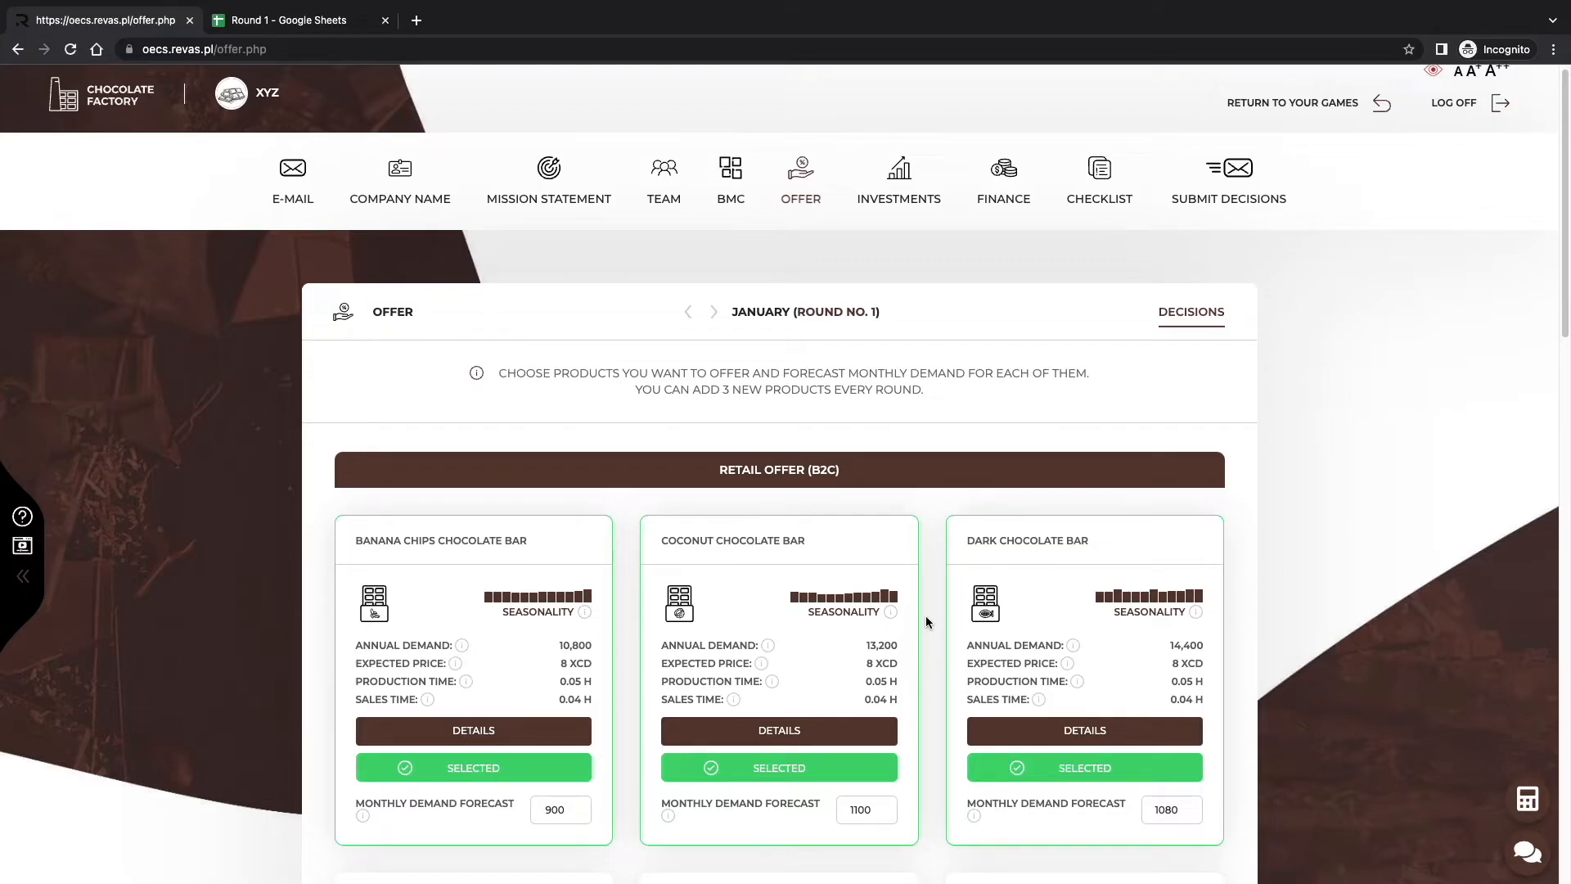
scroll(737, 491, up, 1)
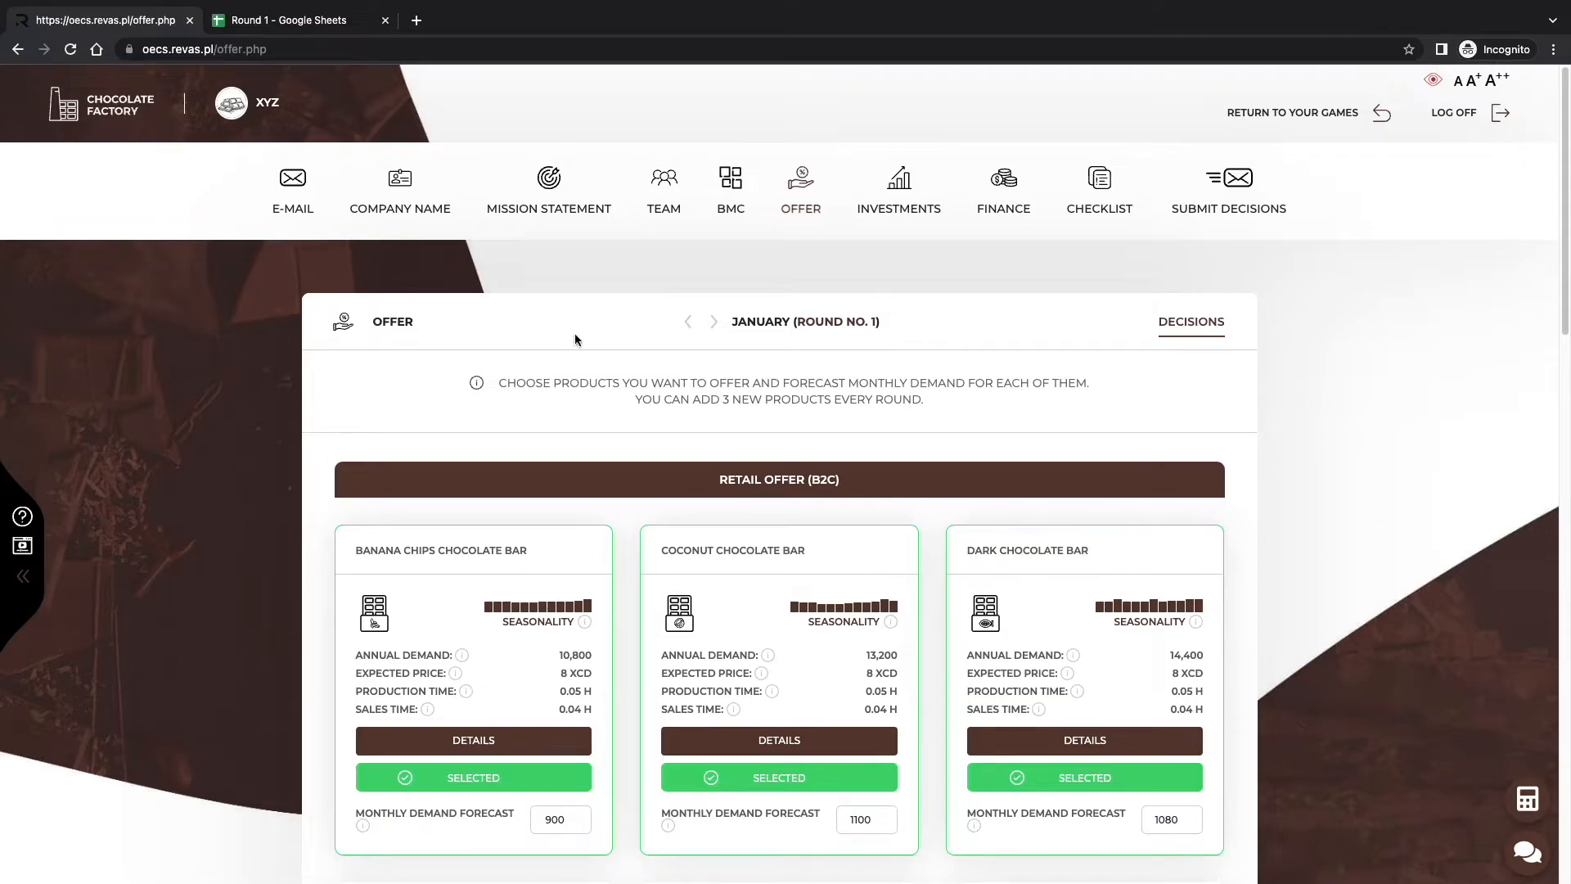
click(292, 20)
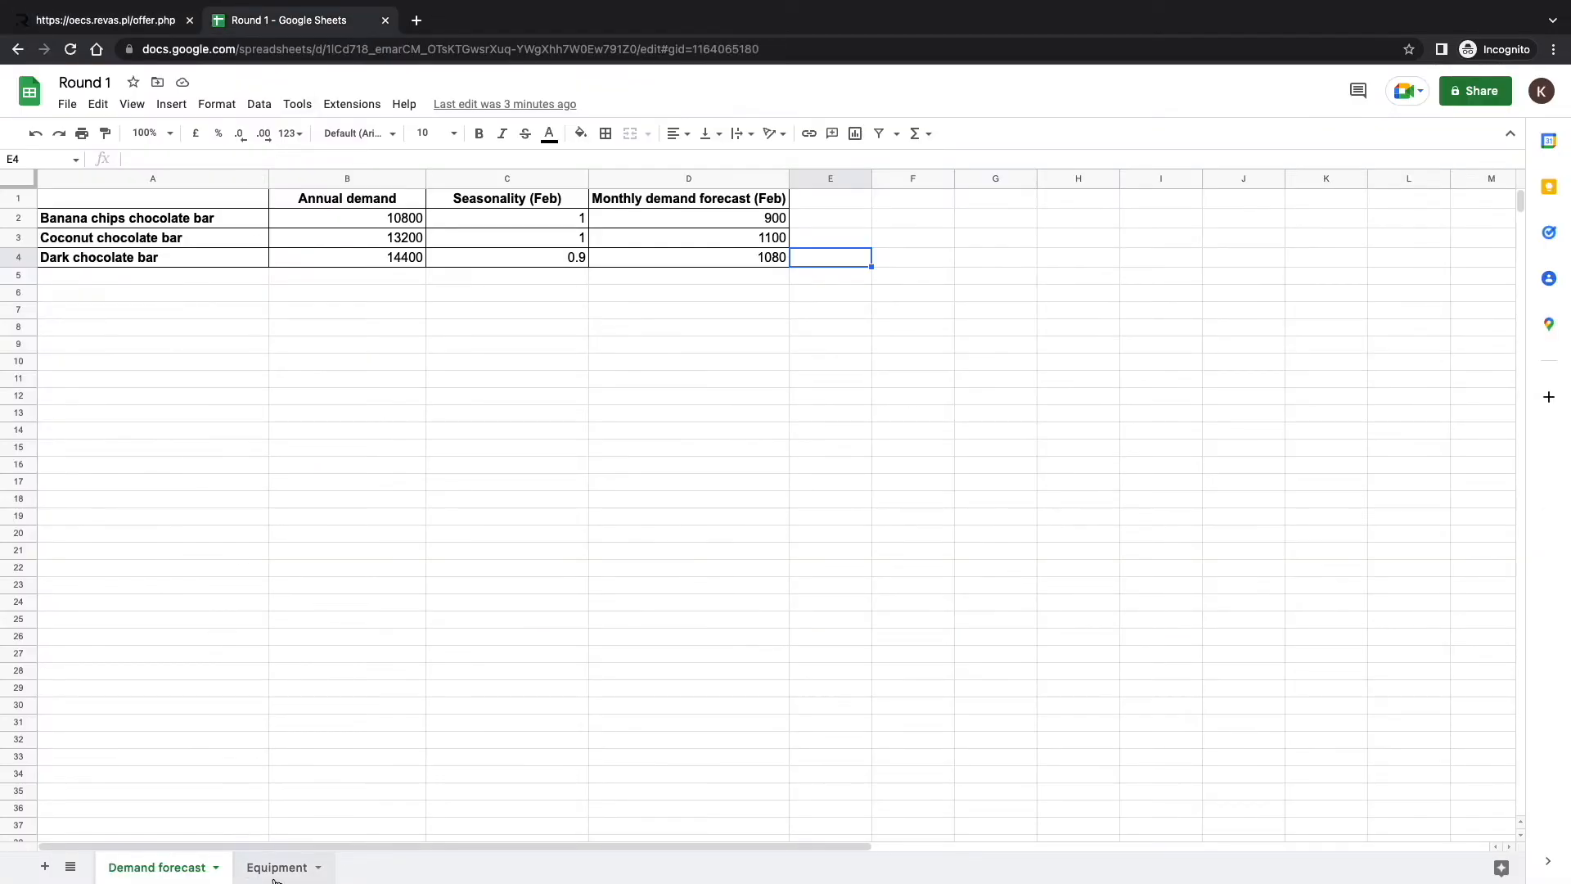
Open the Equipment sheet and select the Production worker and Sales specialist rows, ending on B15.
click(293, 866)
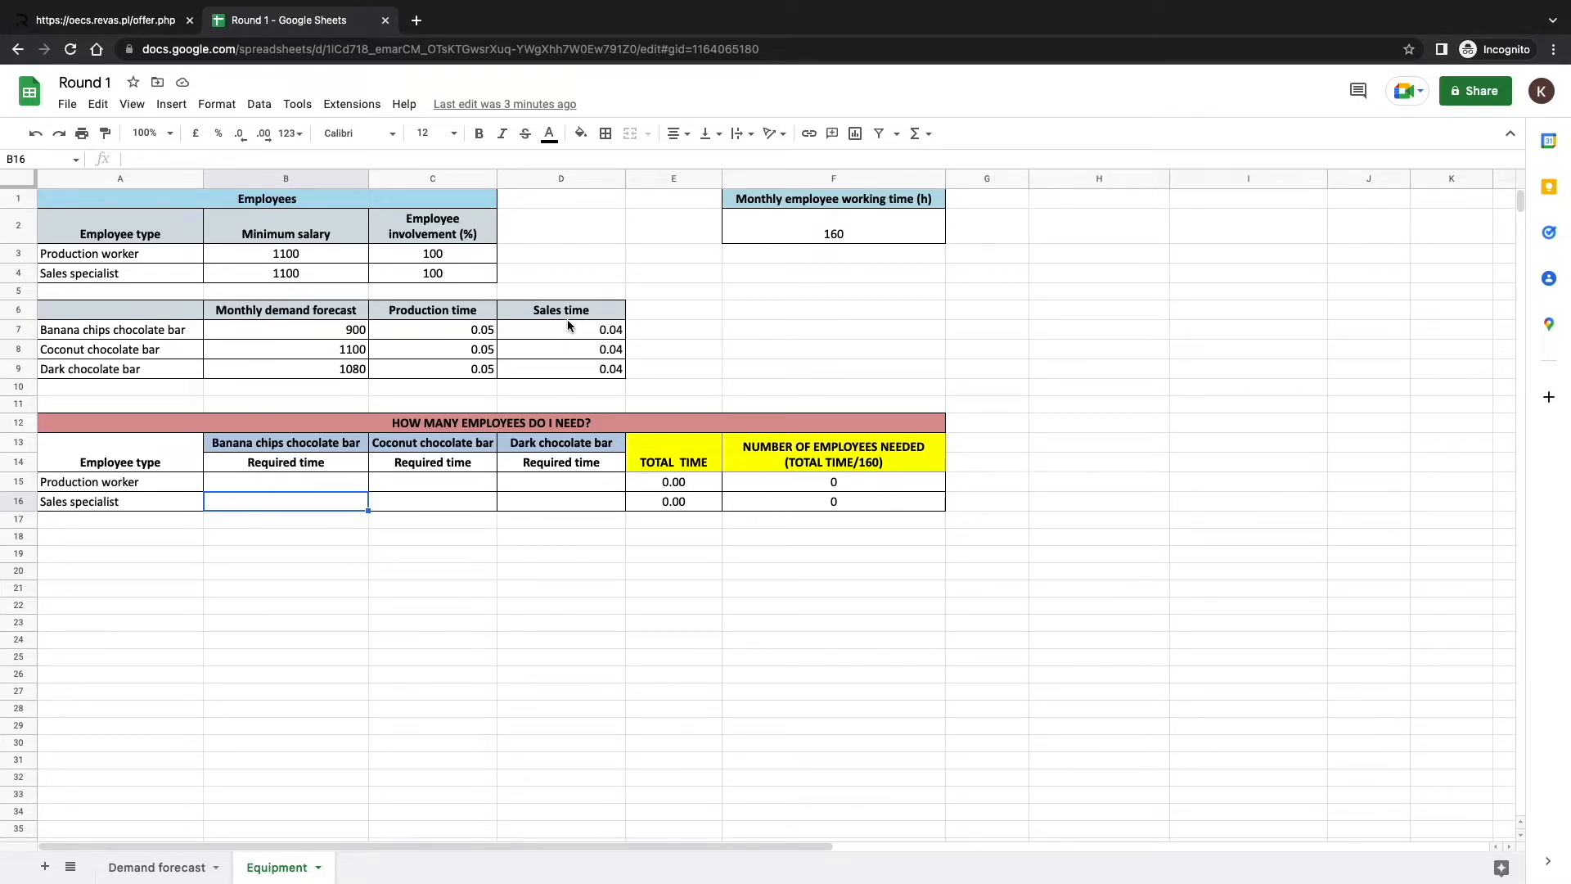
click(183, 488)
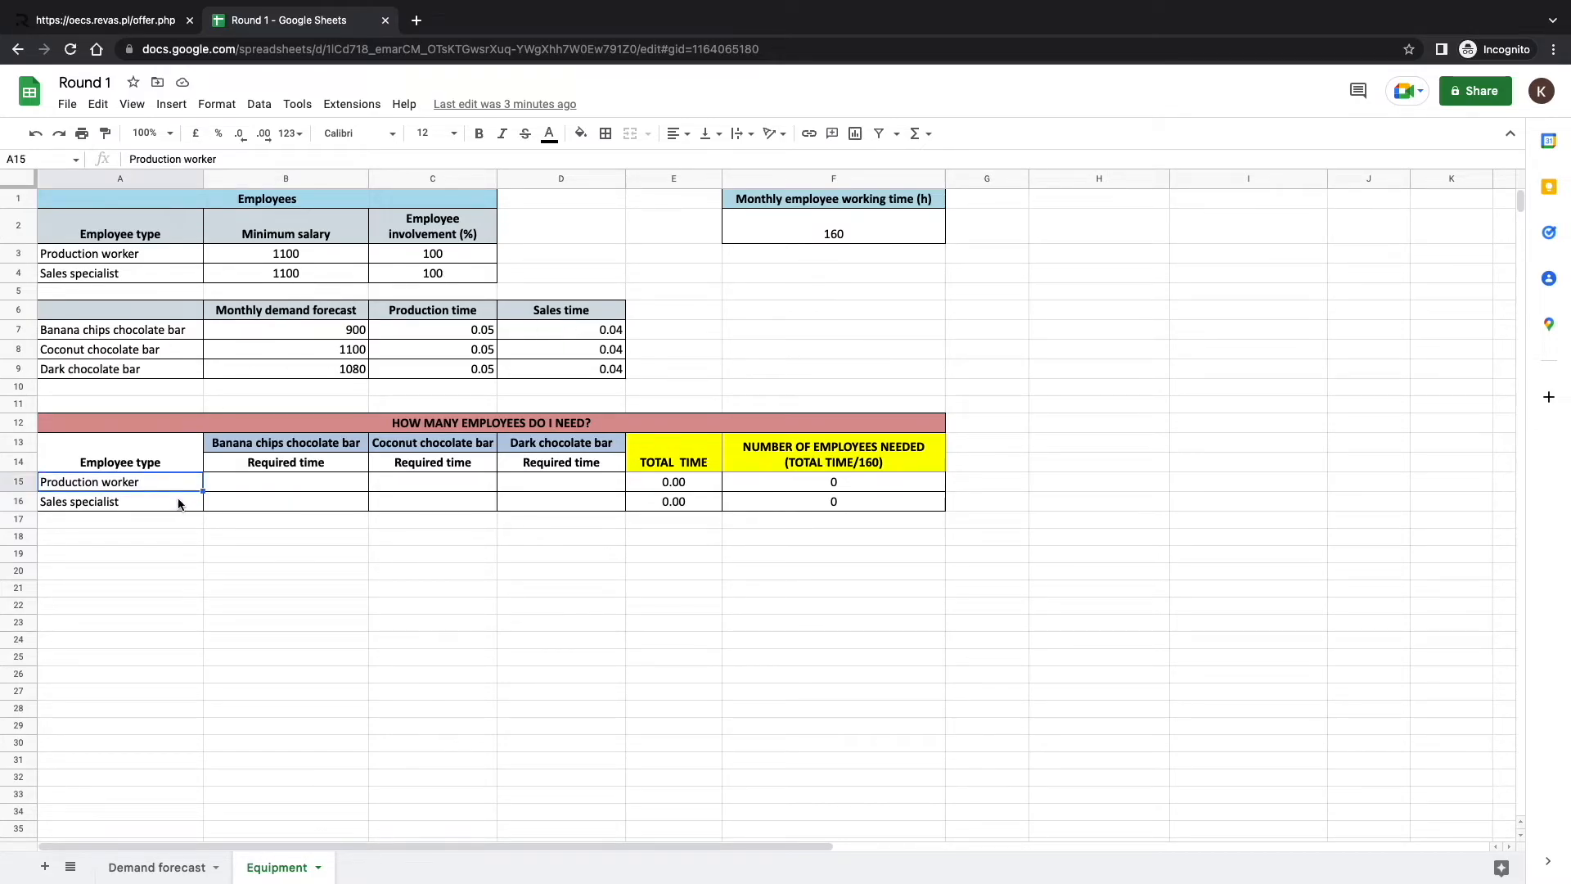
click(179, 503)
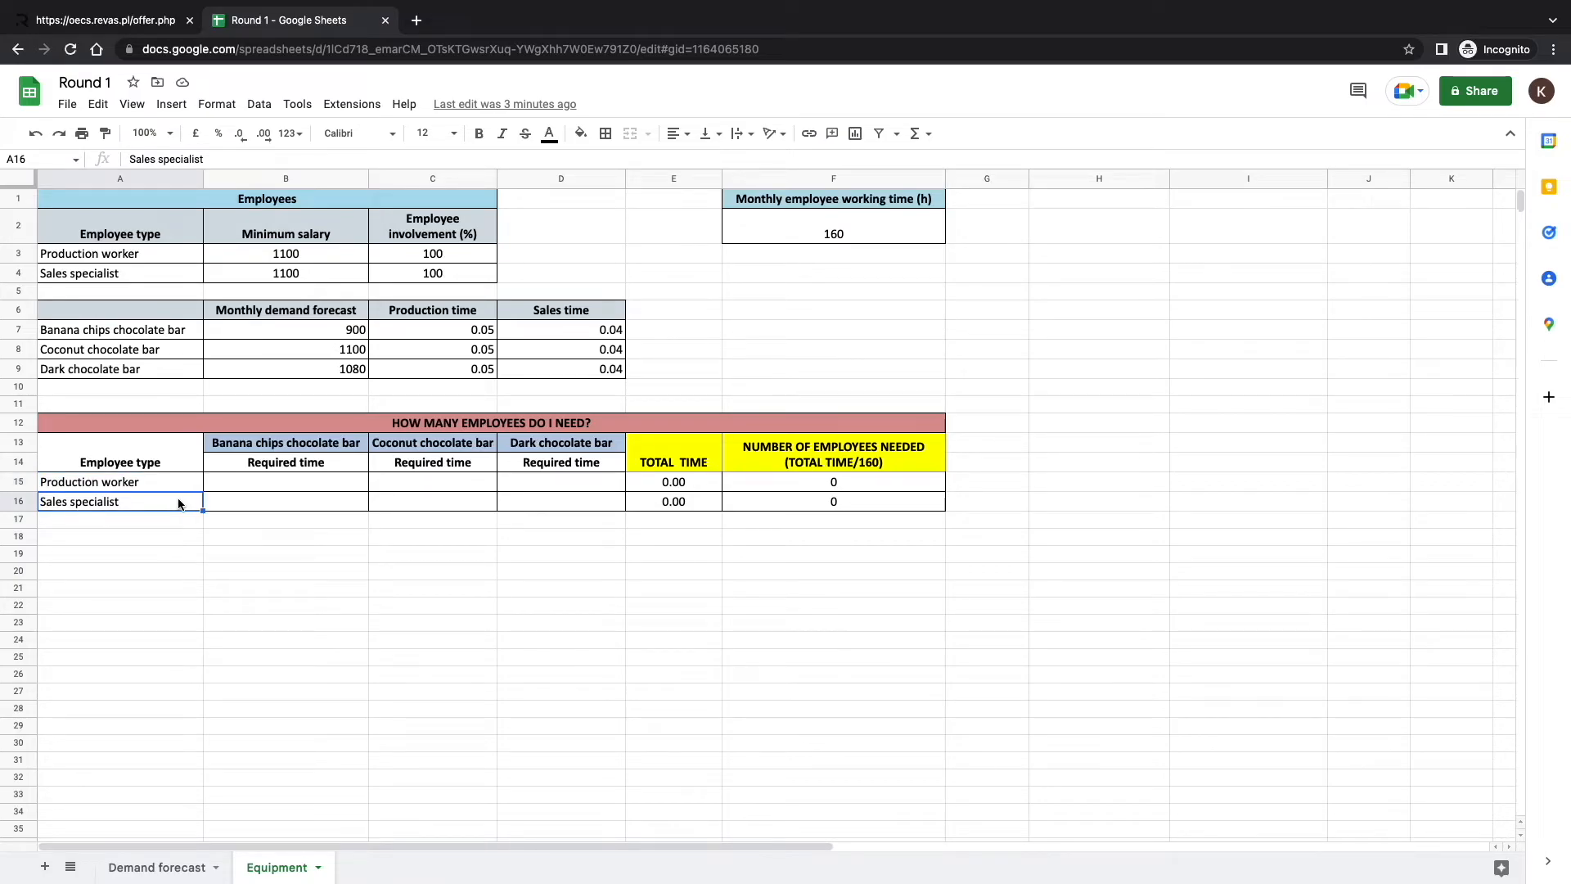
click(219, 490)
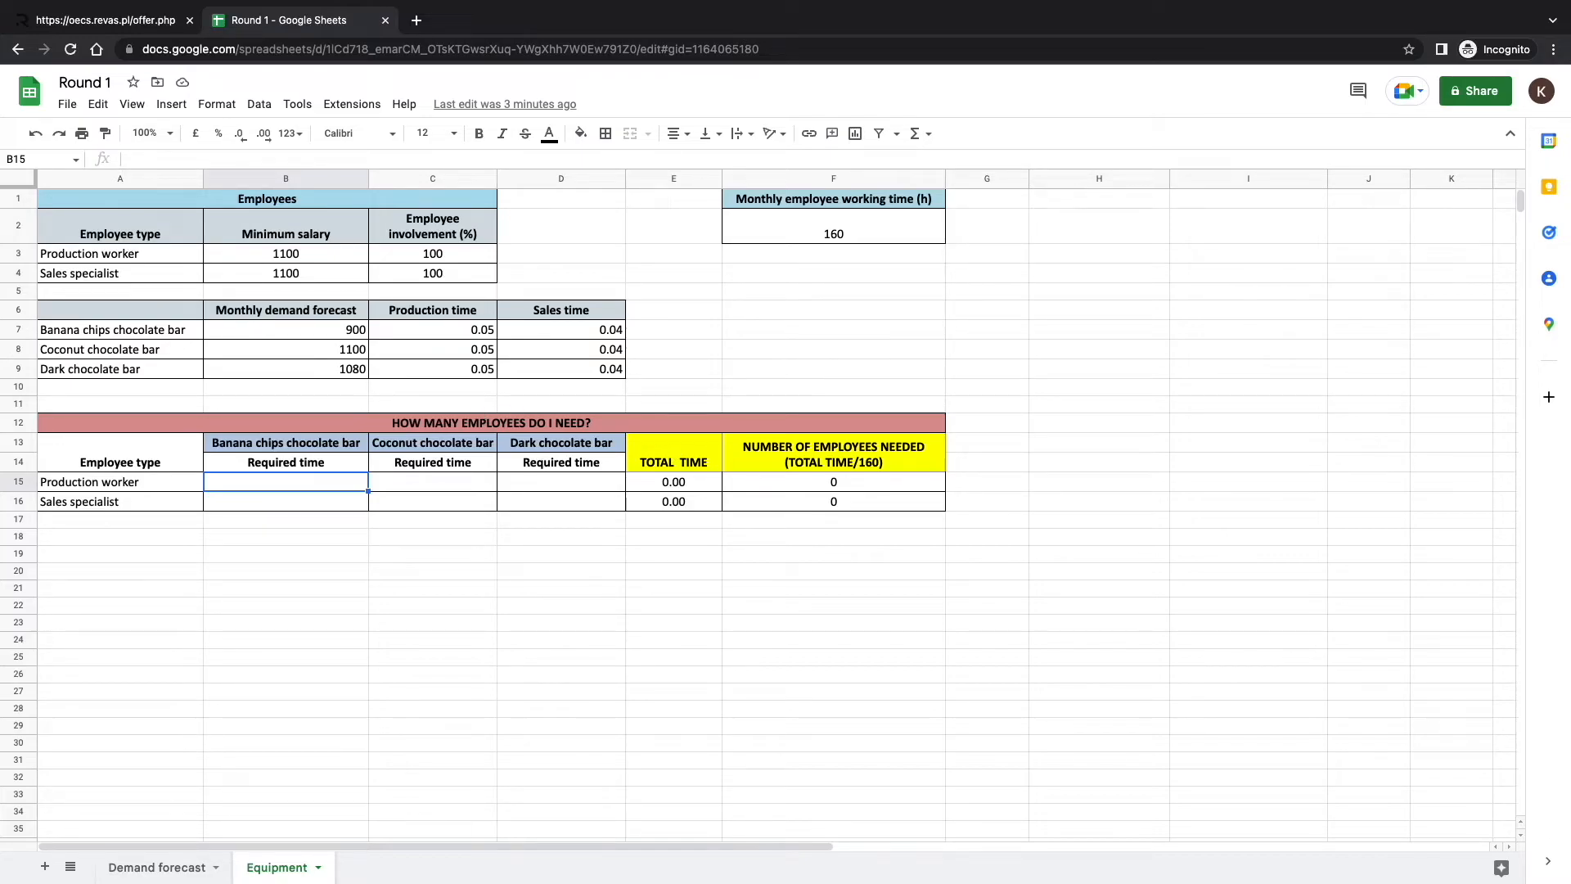
Enter =B7*C7 in B15 for the banana chips production time (45).
text(=)
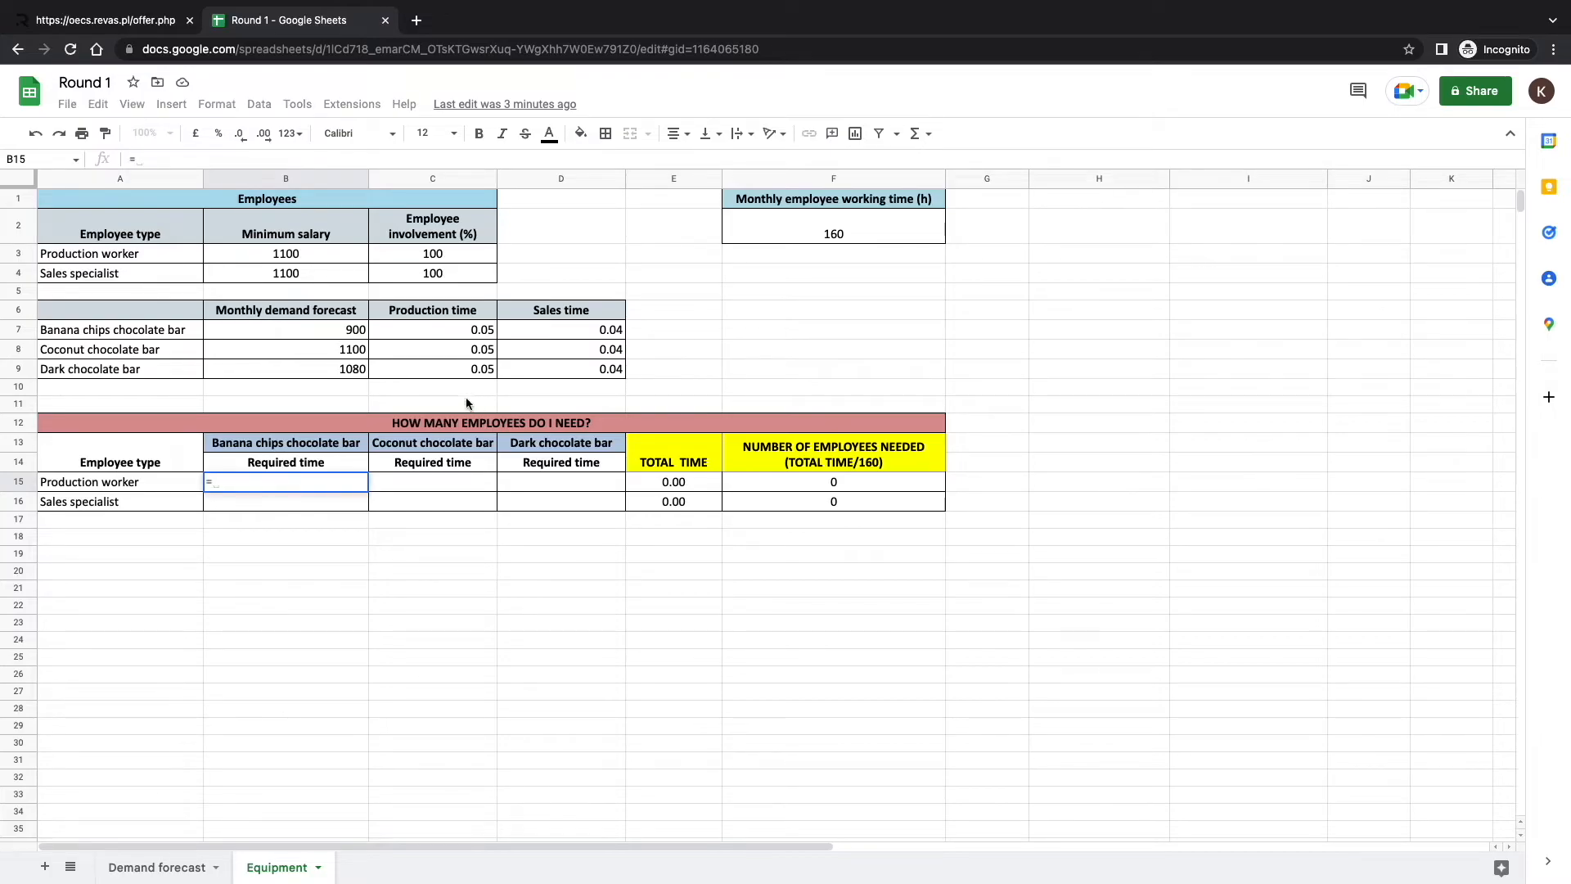
click(334, 328)
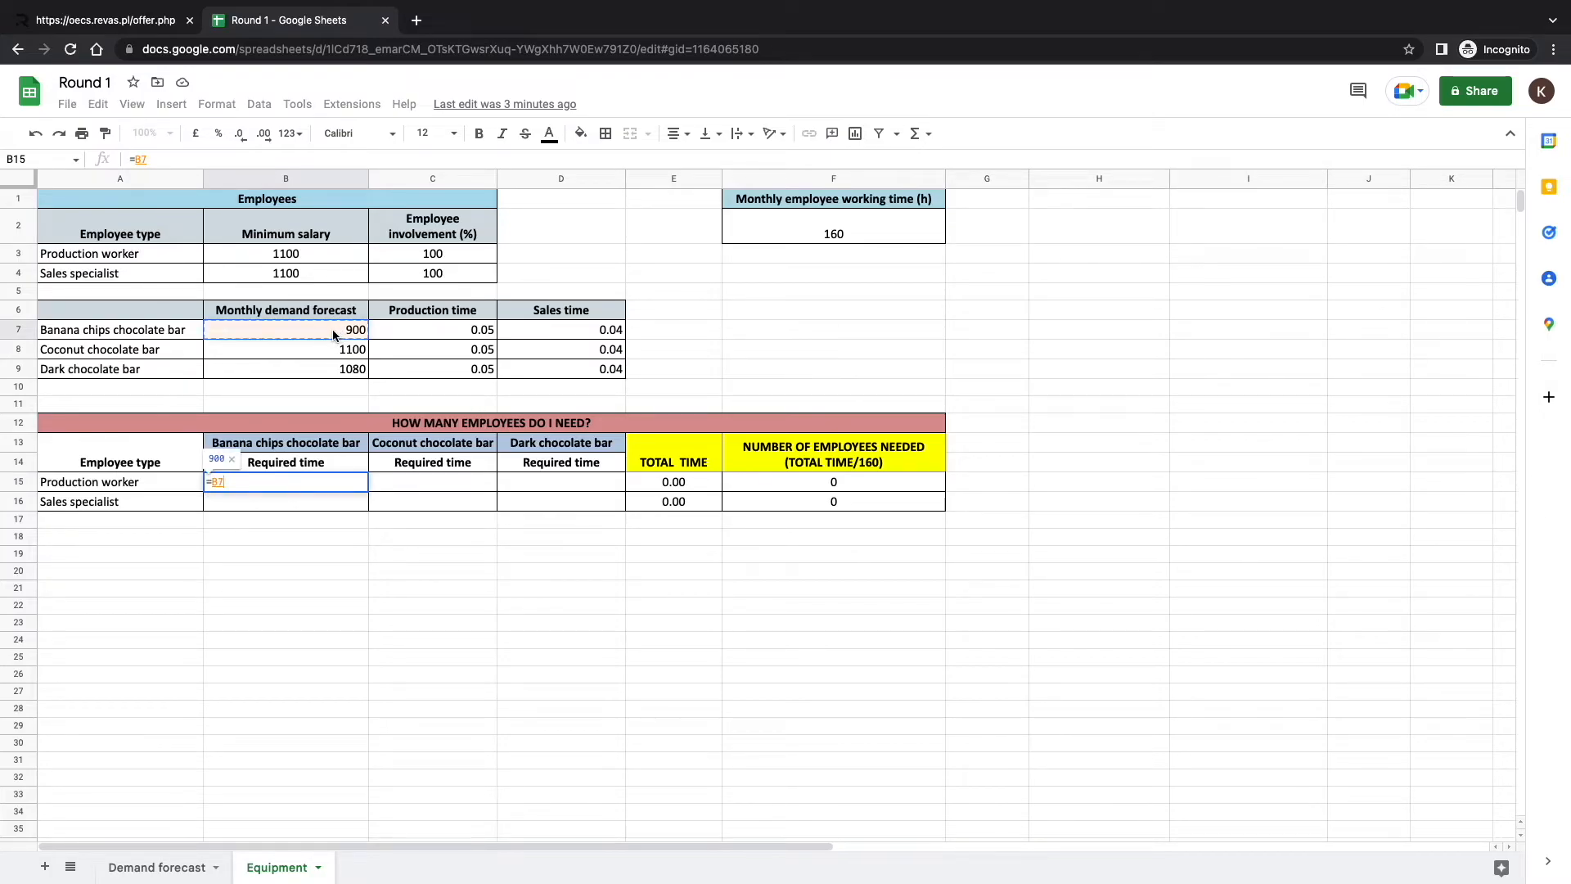
text(*)
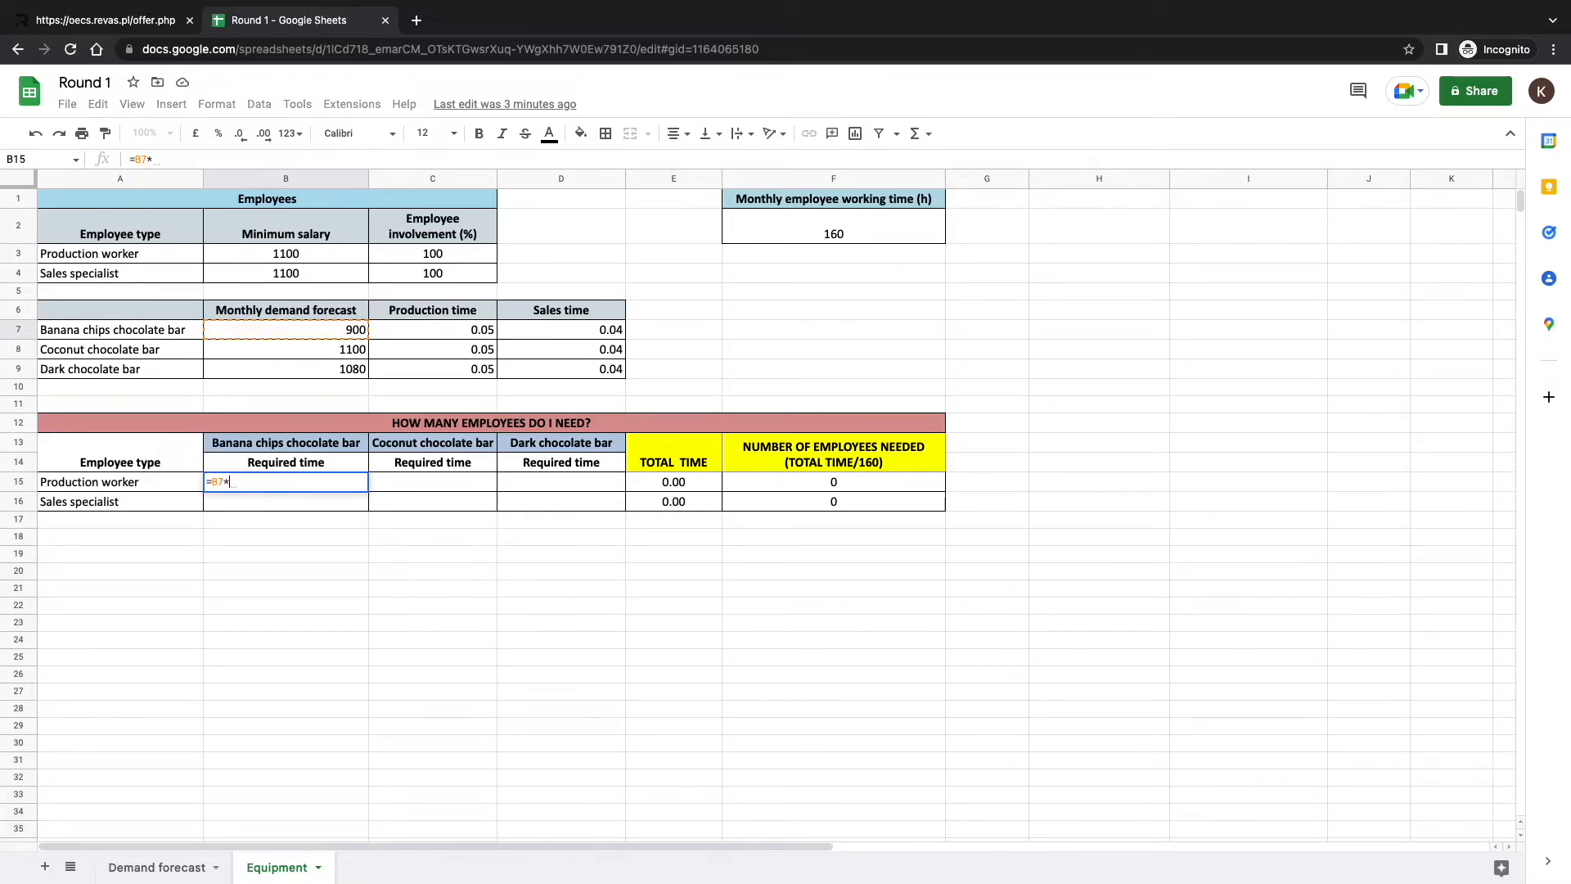
click(391, 332)
key(Return)
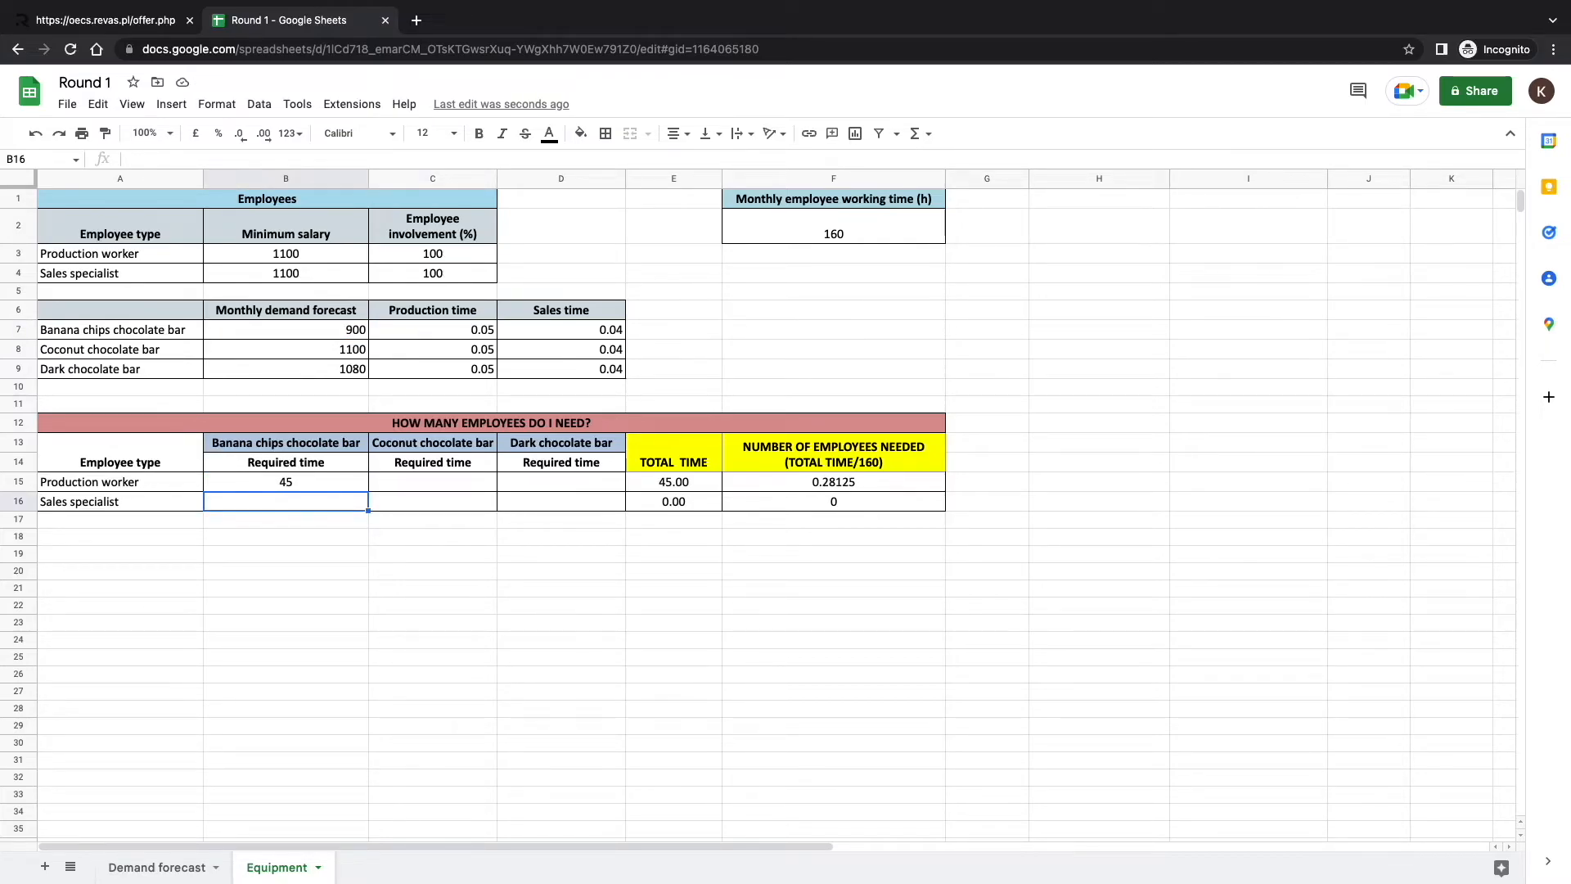
click(278, 489)
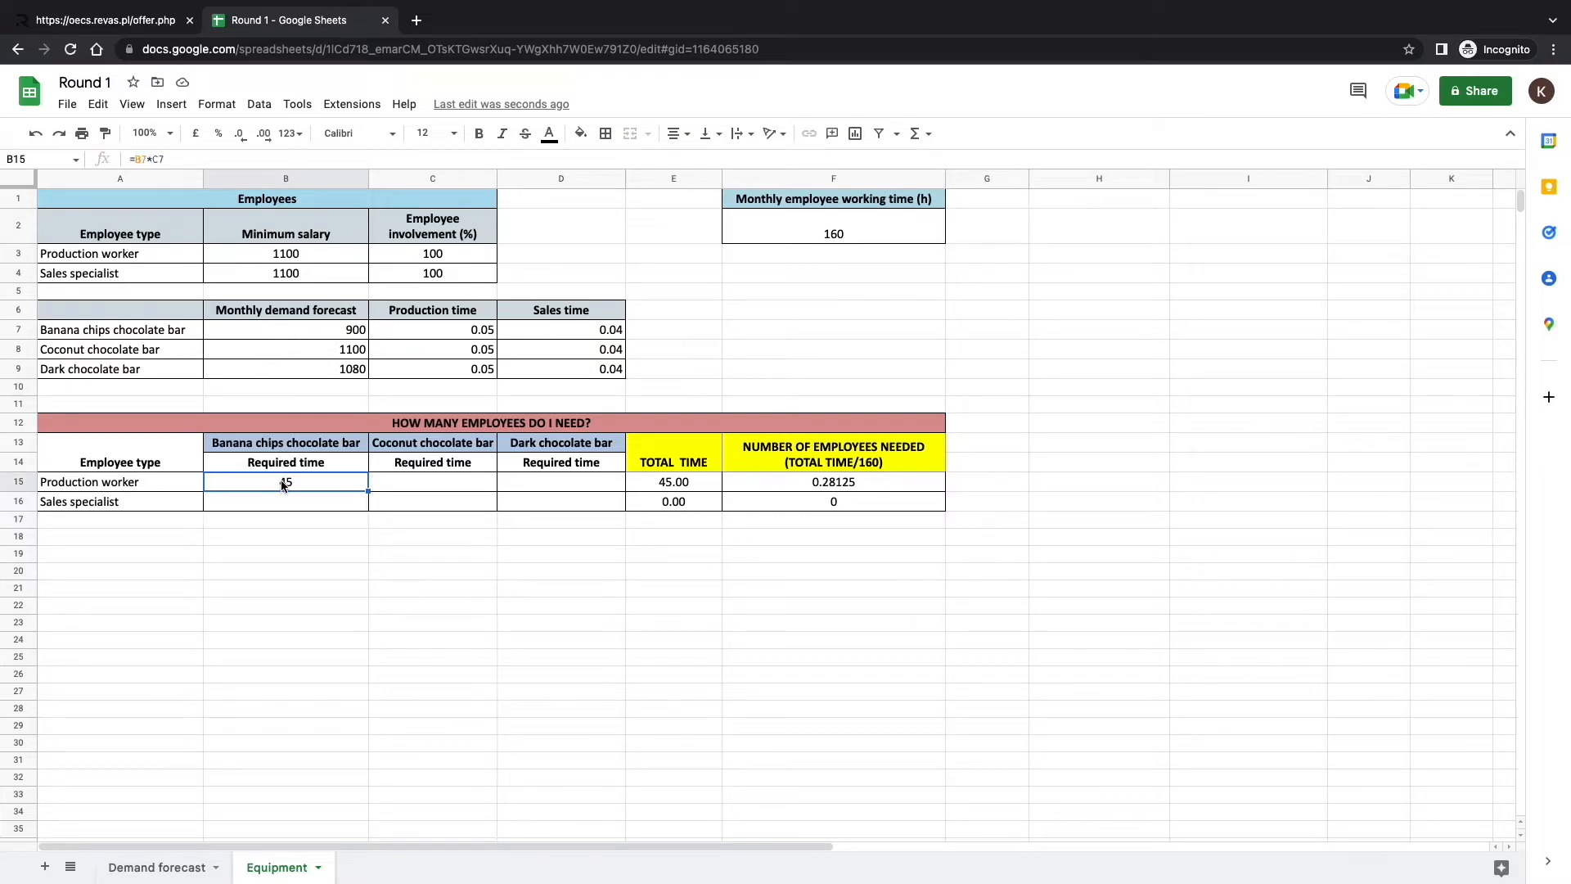
Enter =B8*C8 in C15 for the coconut production time (55), dismissing the auto-fill suggestion.
click(458, 489)
text(=)
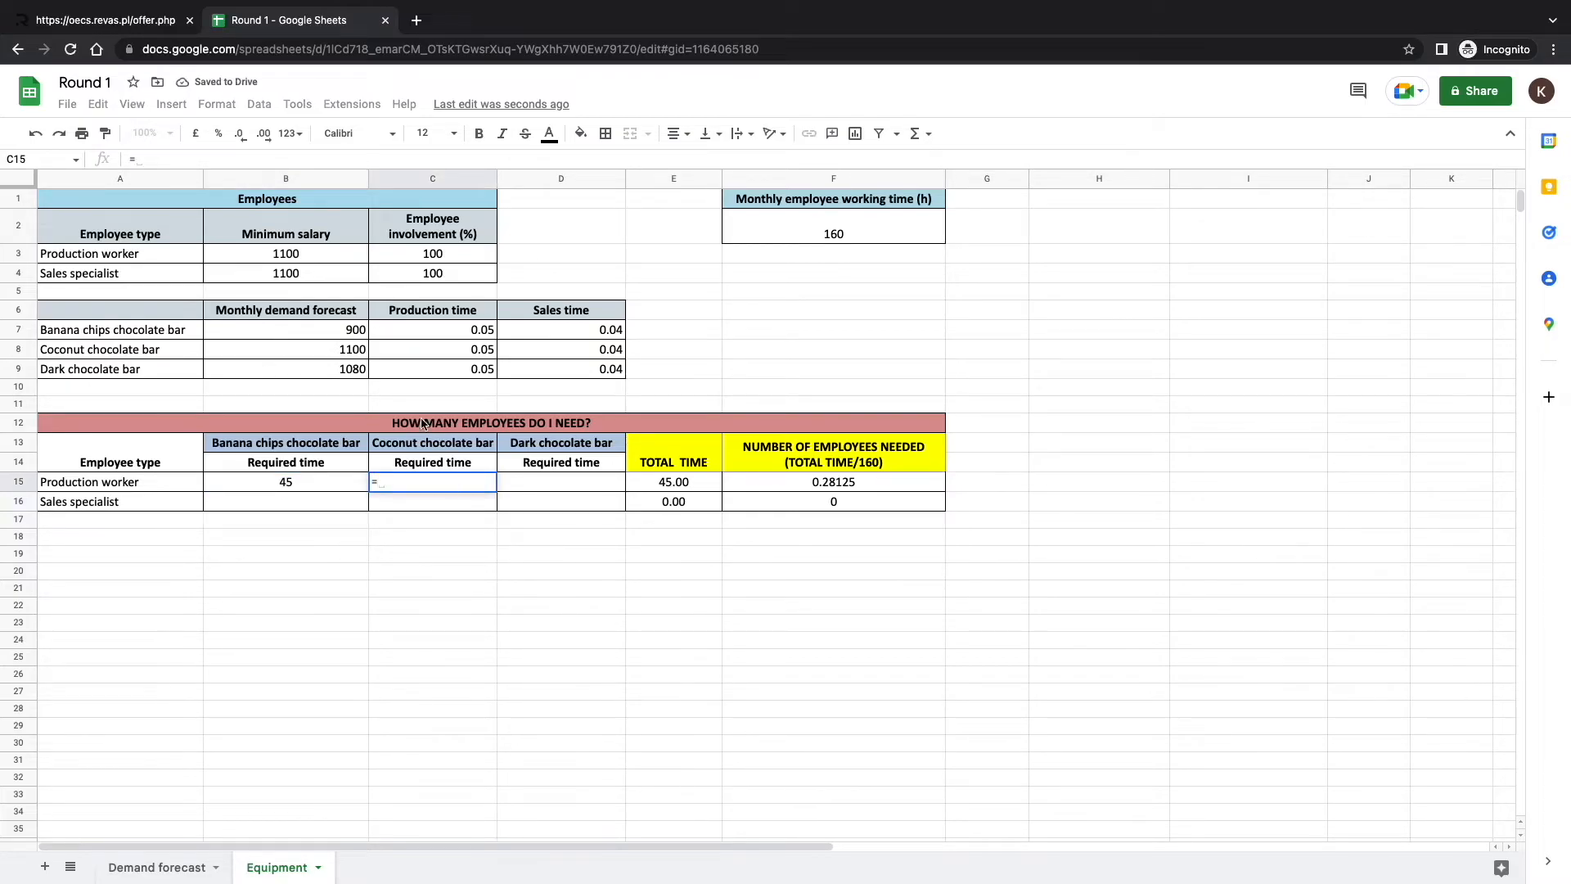
click(354, 349)
text(*)
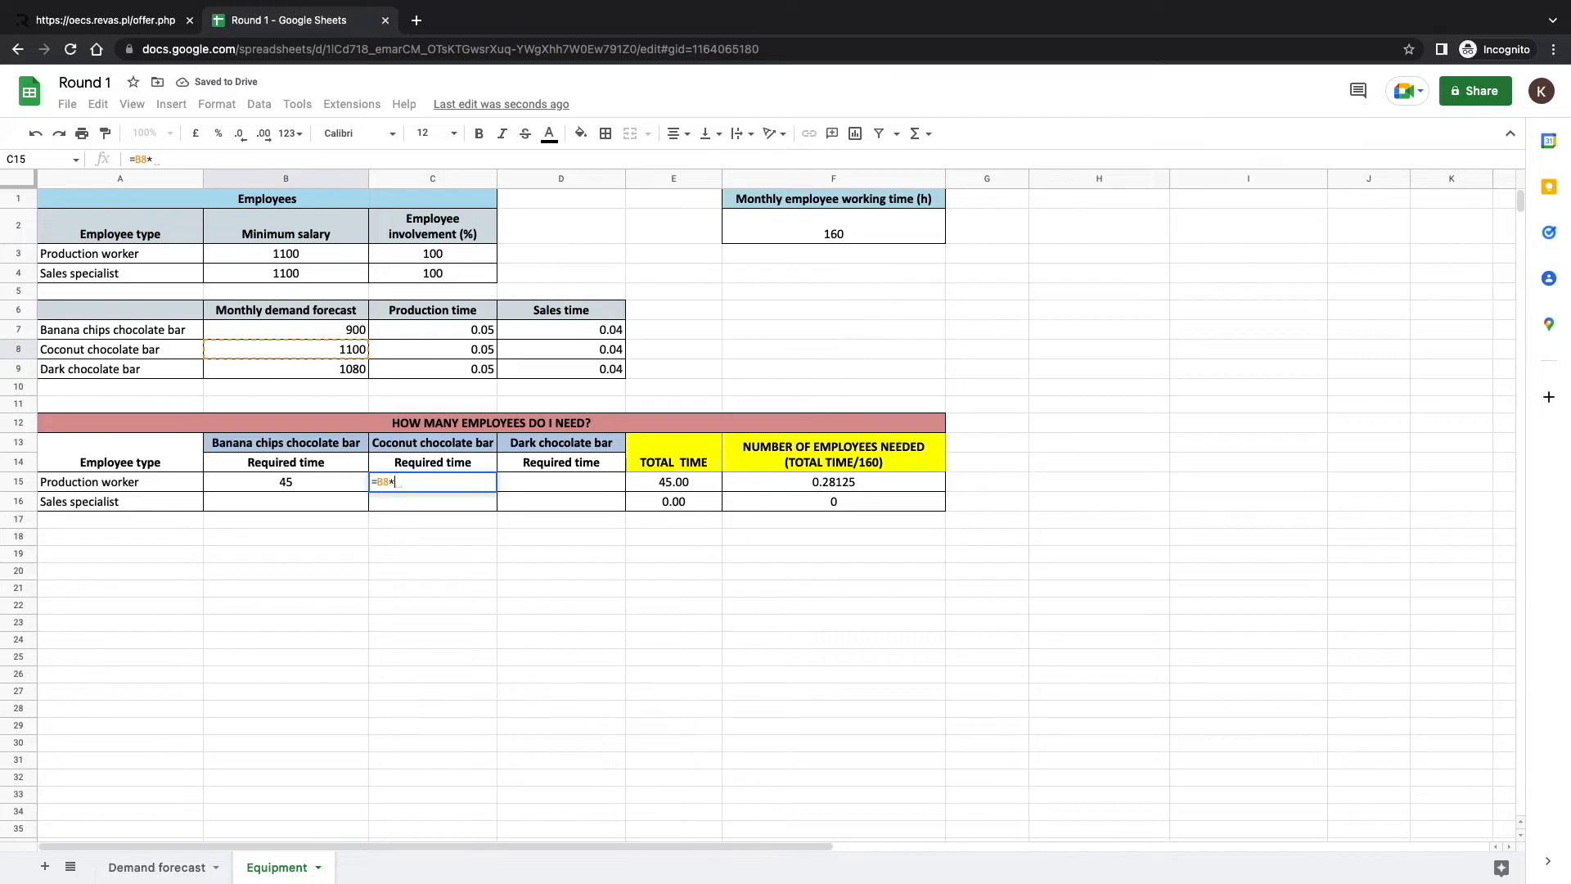
click(381, 347)
key(Return)
key(Escape)
Enter =B9*C9 in D15 for dark chocolate (54) and check the E15 total of 154.00.
click(520, 474)
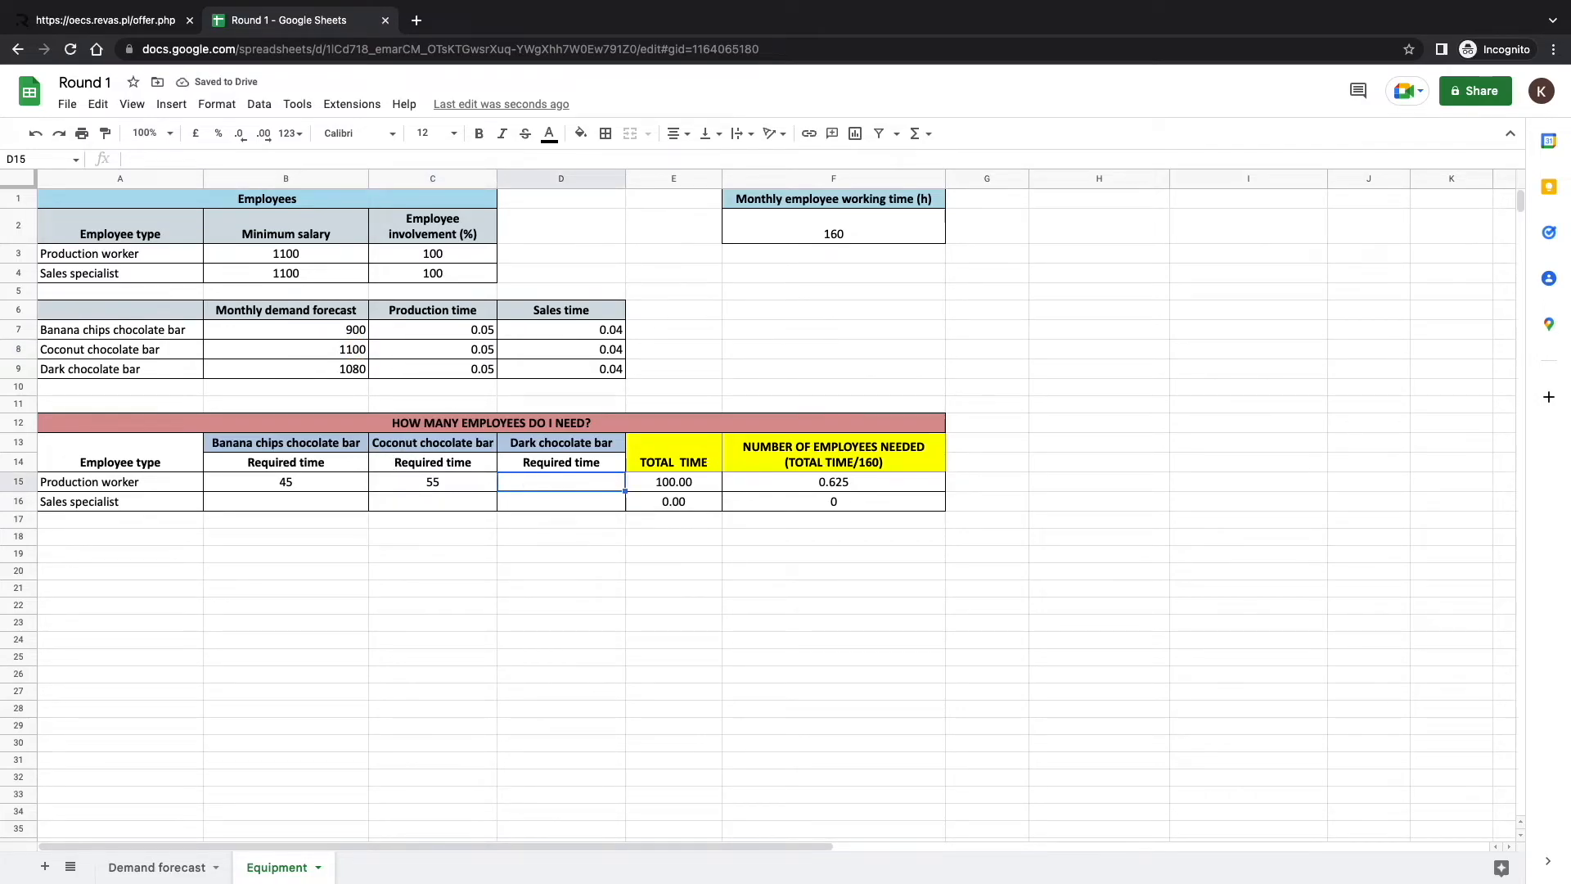
text(=)
click(355, 370)
text(*)
click(384, 377)
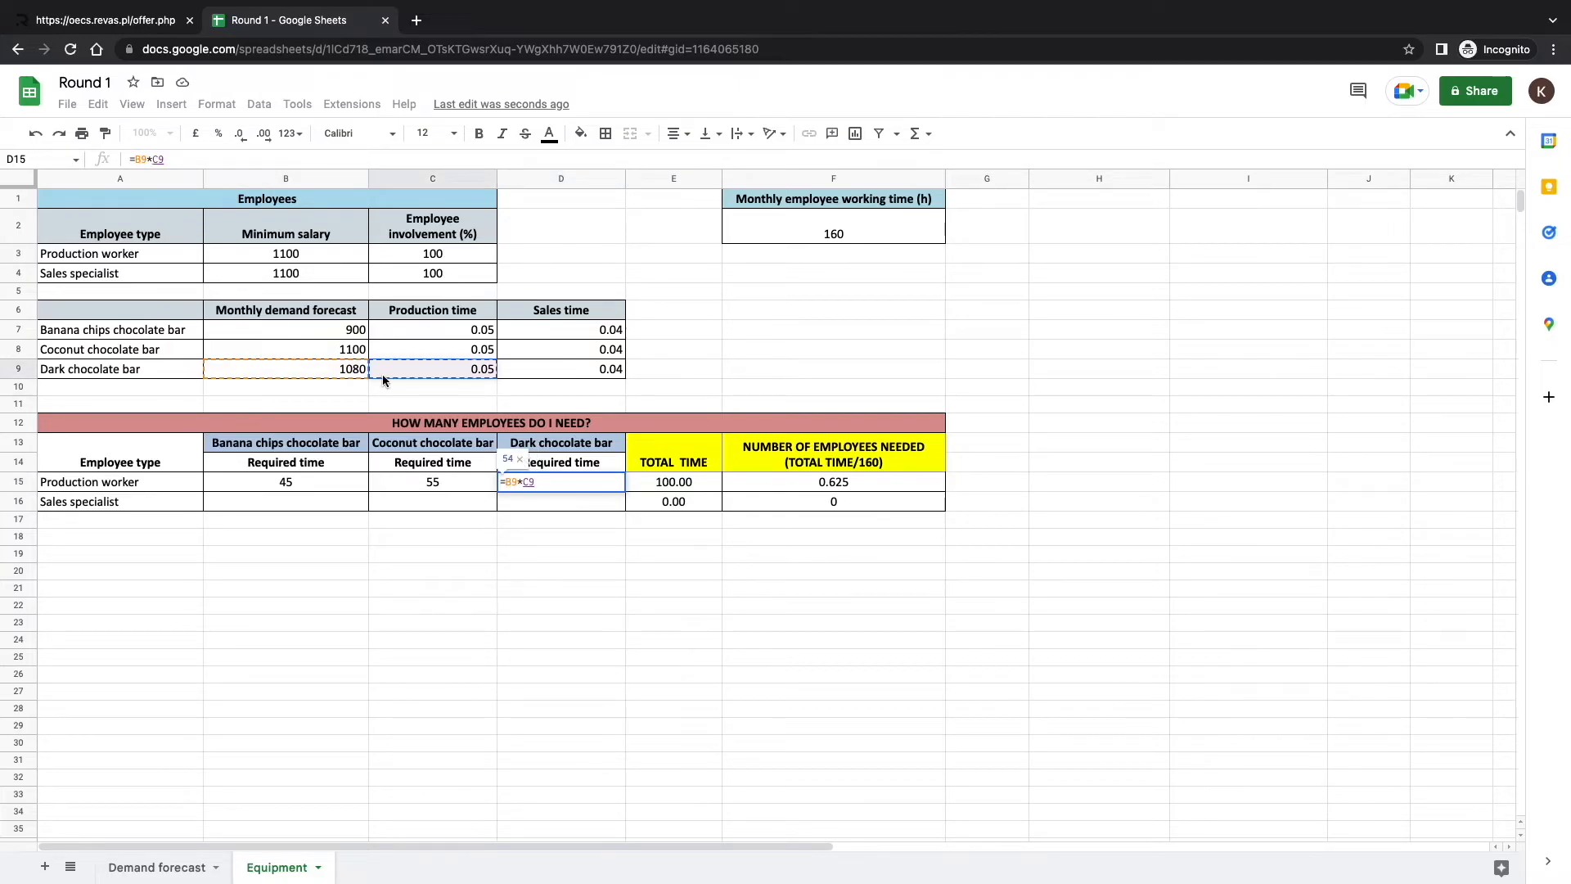
key(Return)
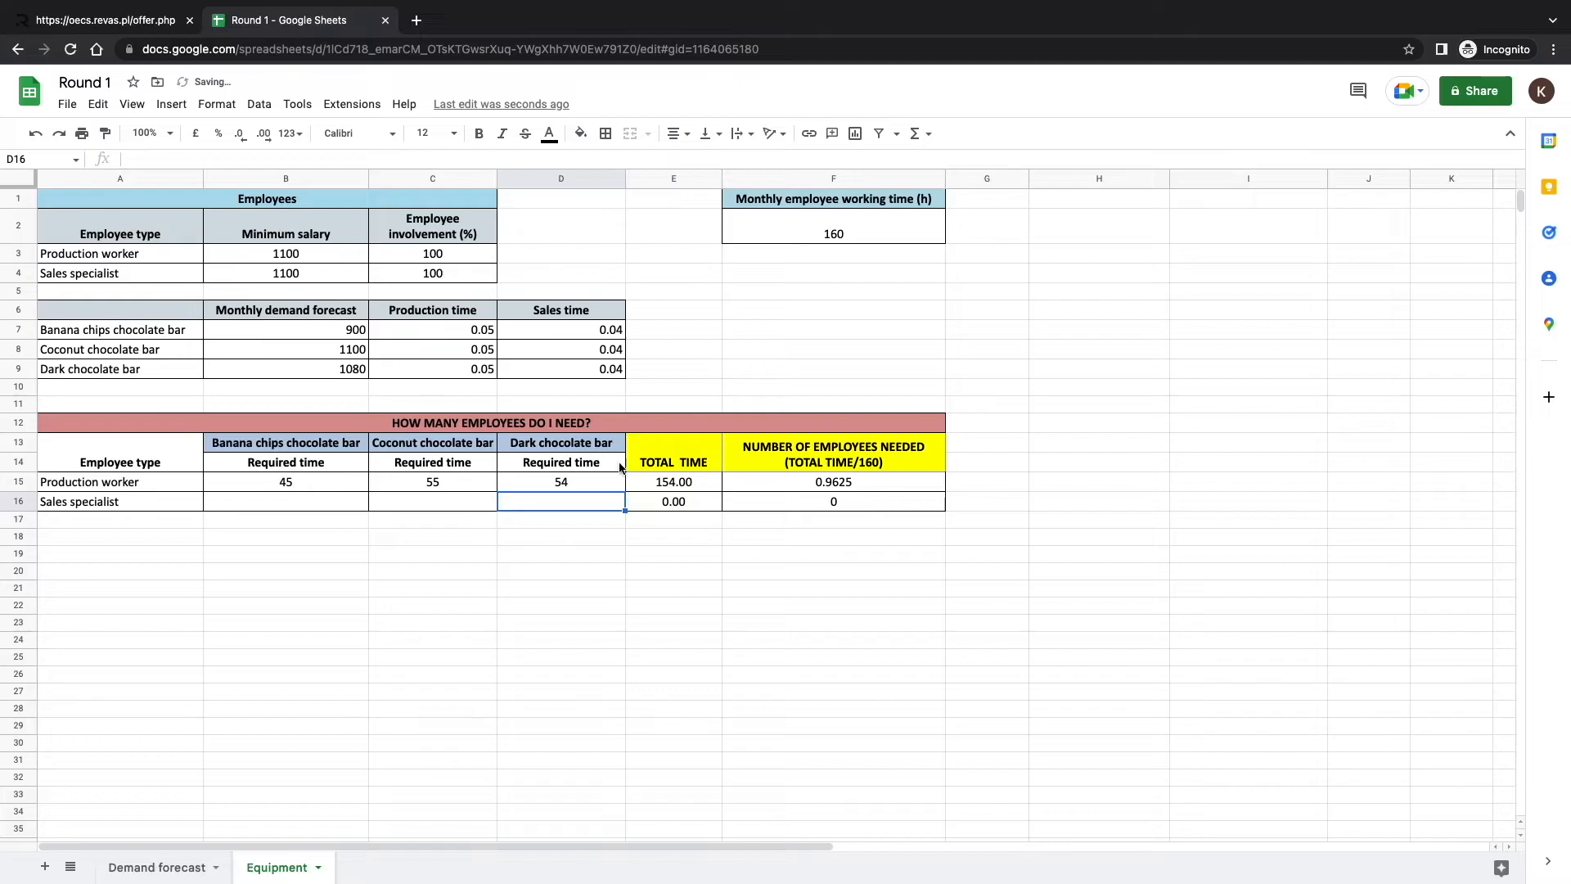
click(702, 482)
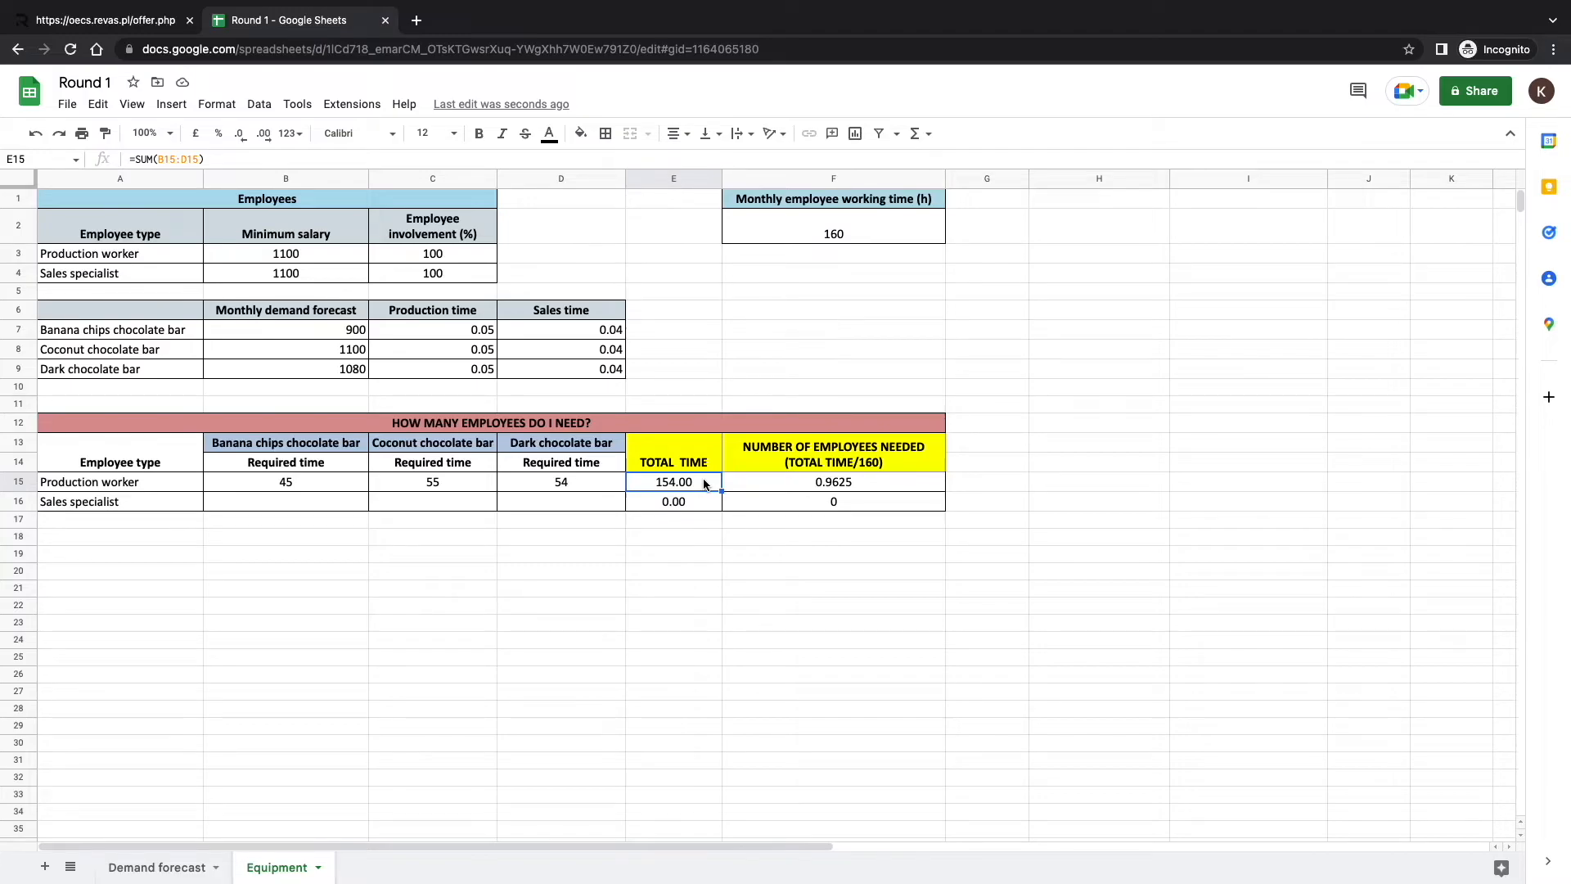
click(751, 484)
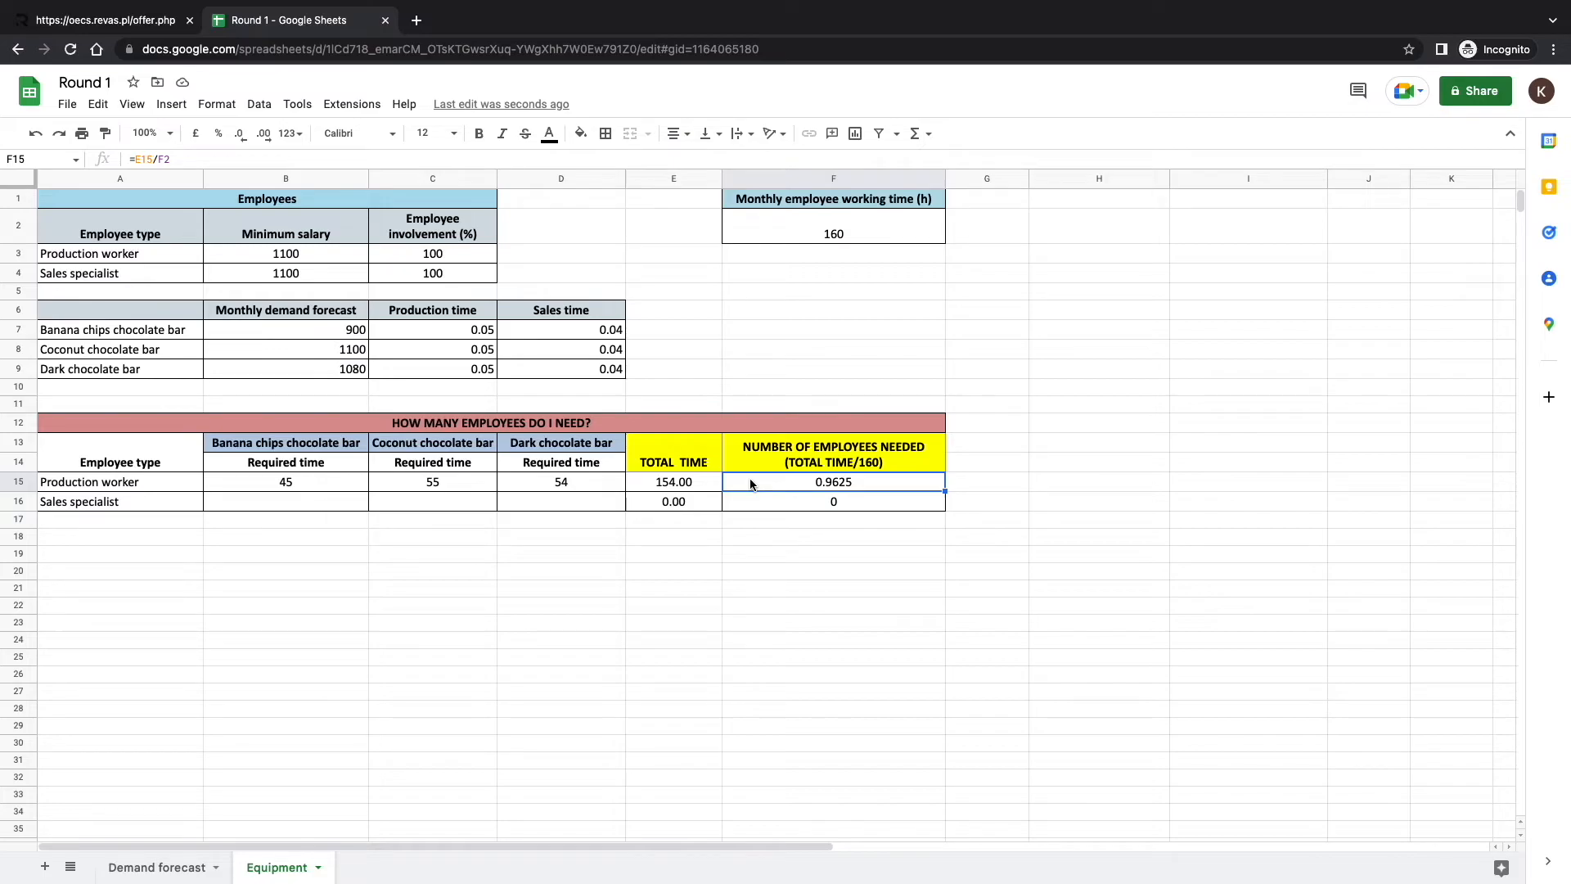
Enter =B7*D7 in B16 for the banana chips sales time.
click(292, 507)
text(=)
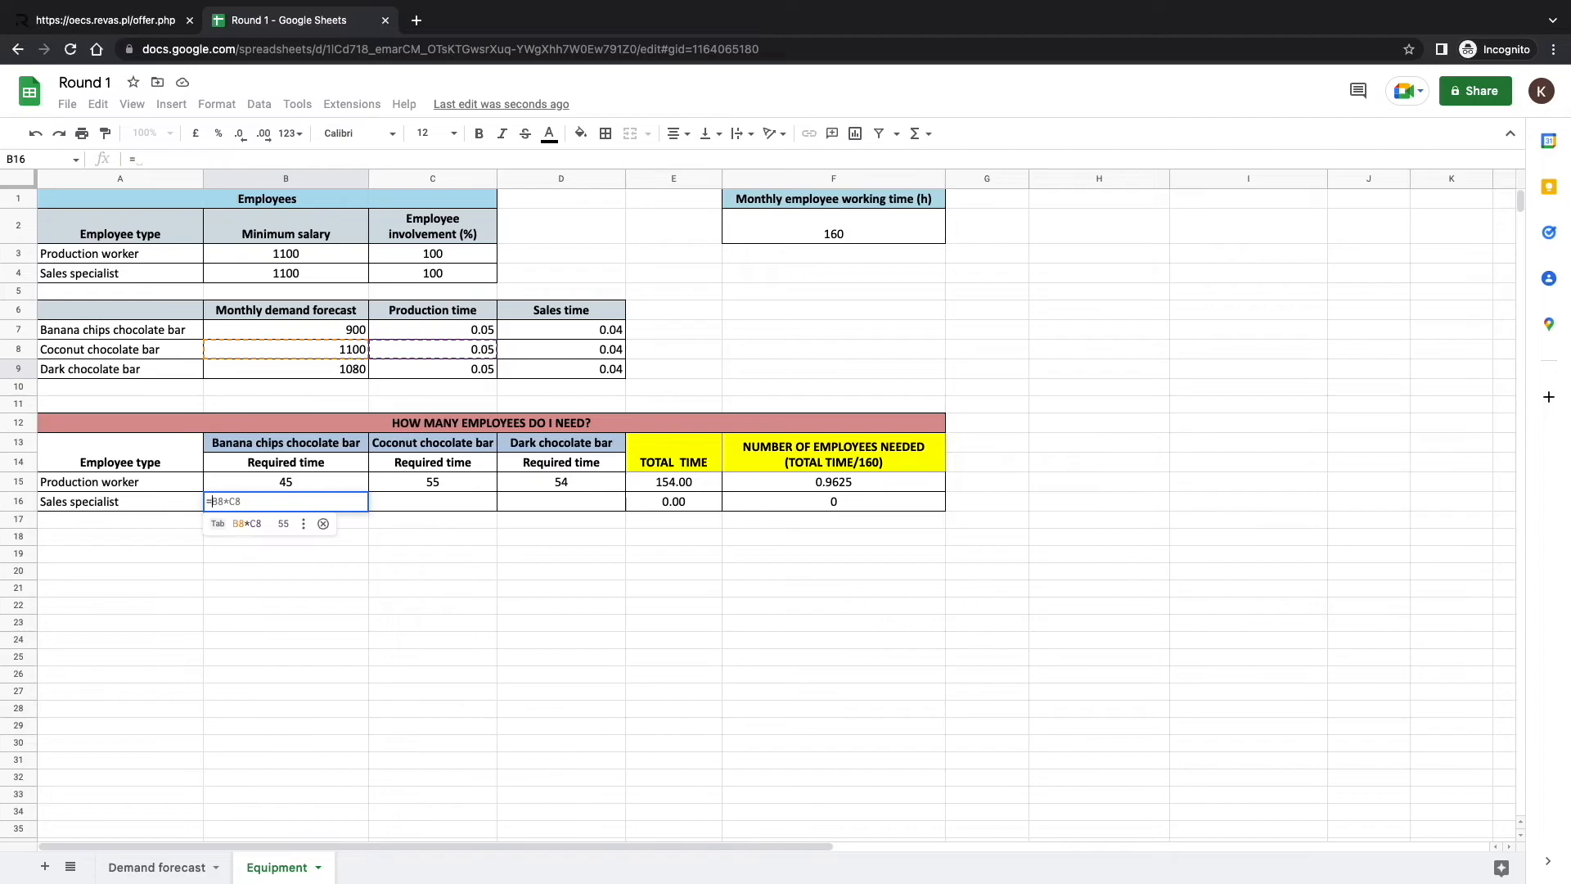
click(306, 334)
text(*)
click(528, 331)
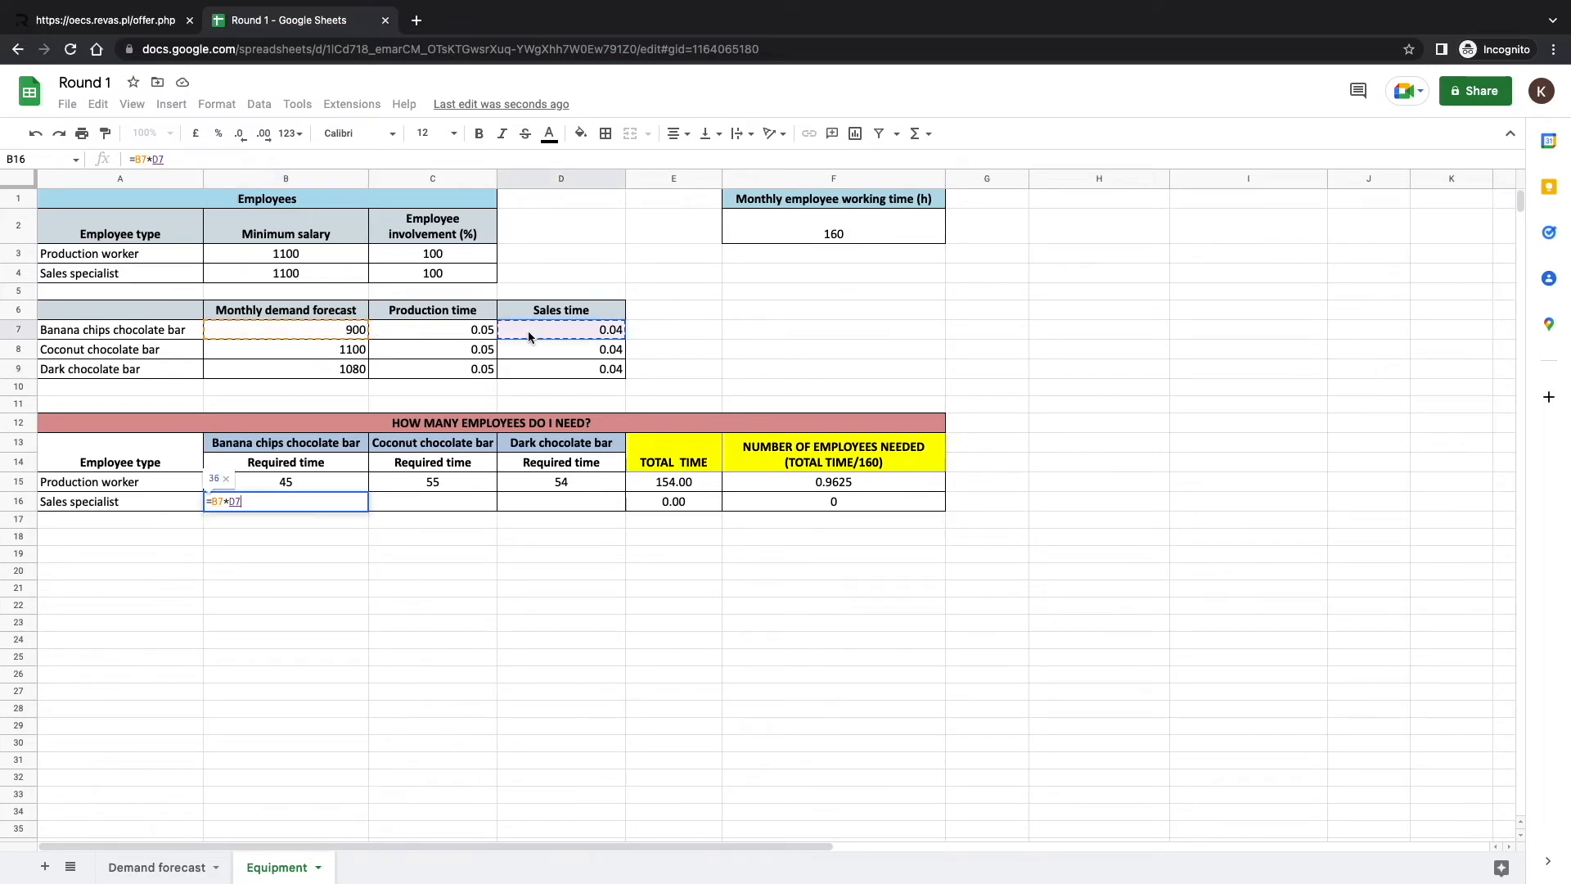
key(Return)
Enter =B8*D8 in C16 for the coconut sales time.
click(432, 493)
text(=)
click(335, 351)
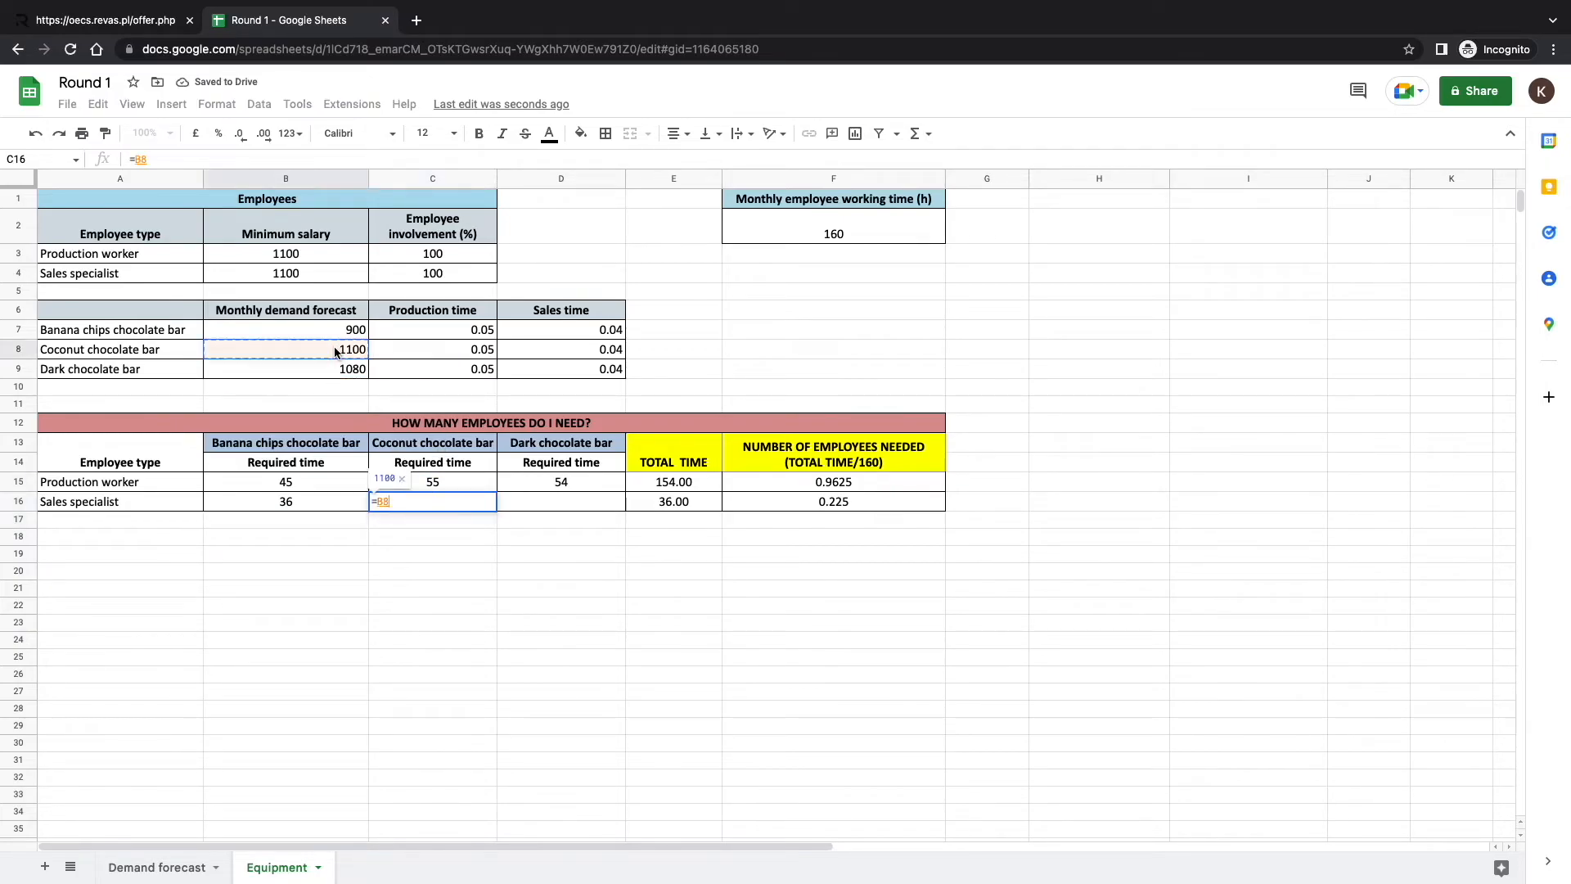
text(*)
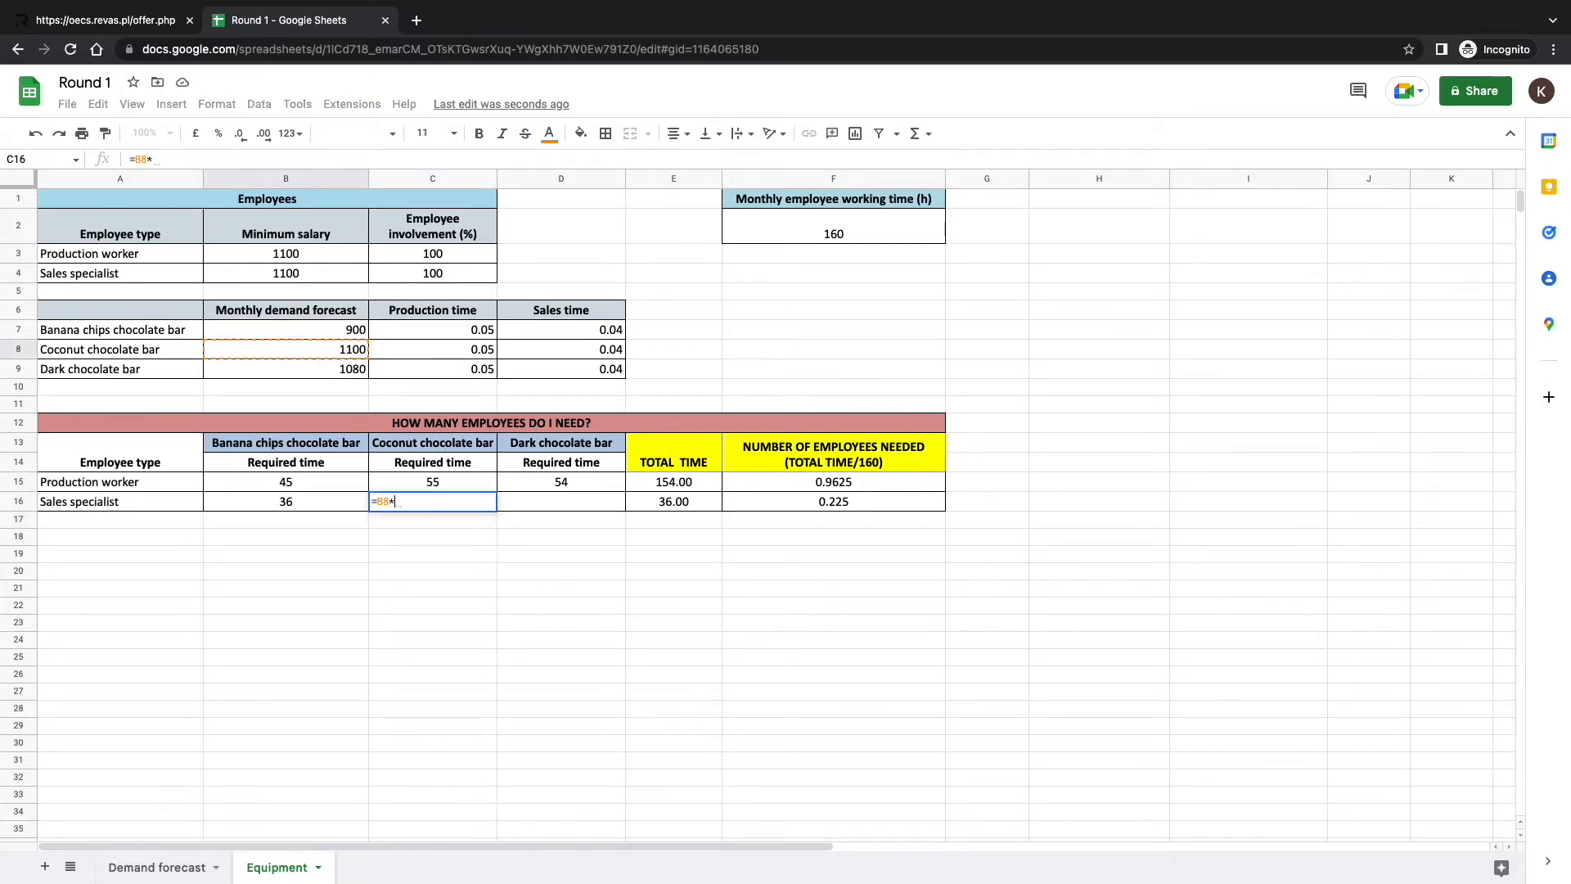
click(550, 357)
click(602, 503)
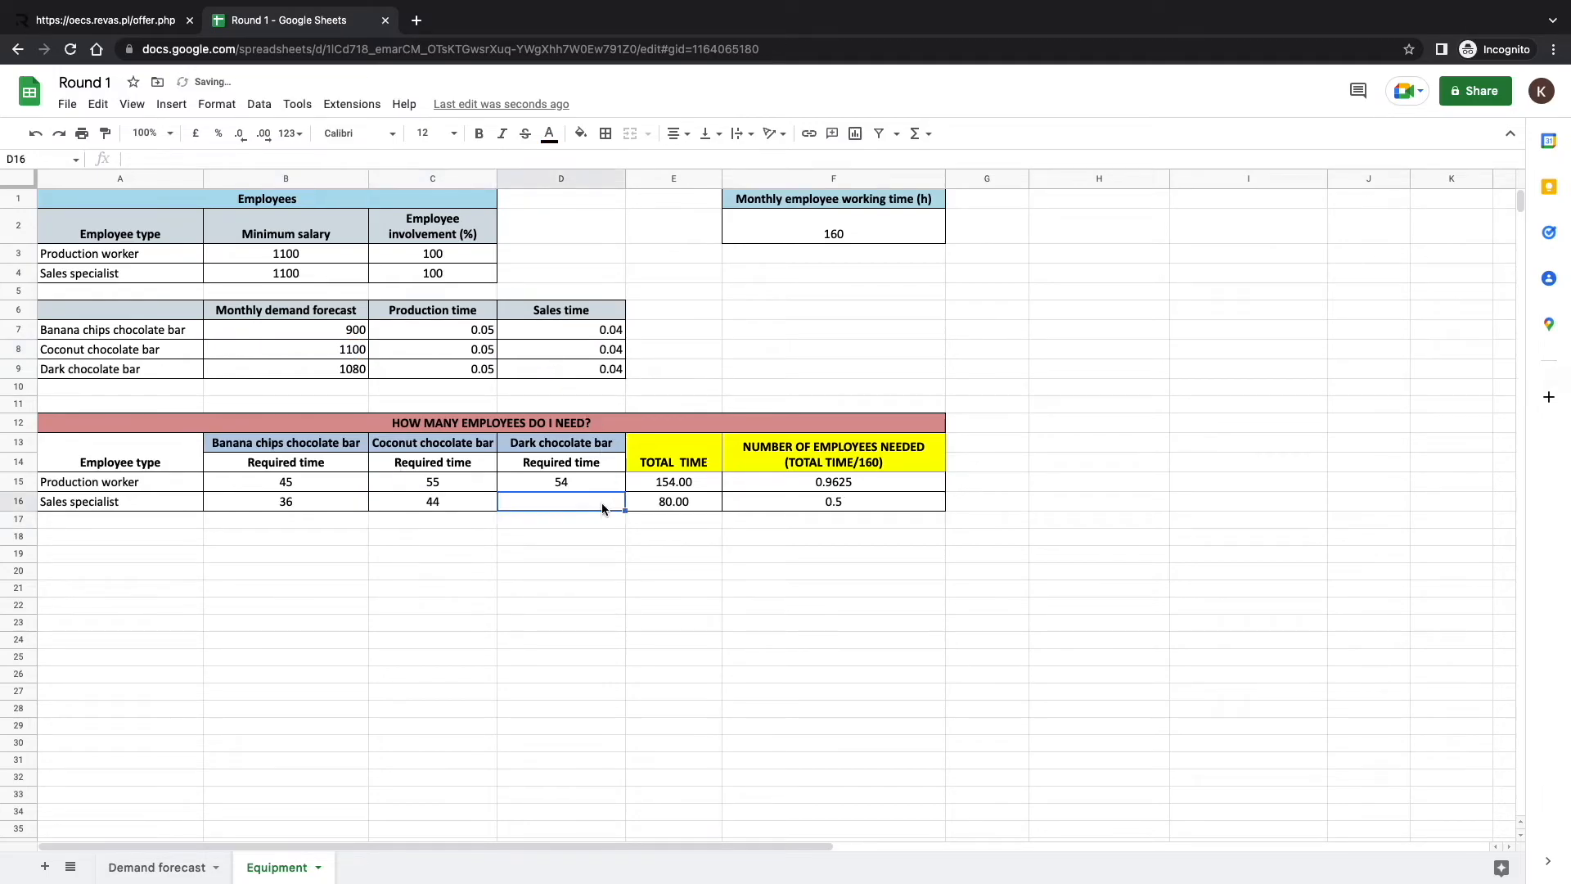
Enter =B9*D9 in D16 (43.2), confirm 0.77 sales specialists in F16, and return to the game.
text(=)
click(316, 365)
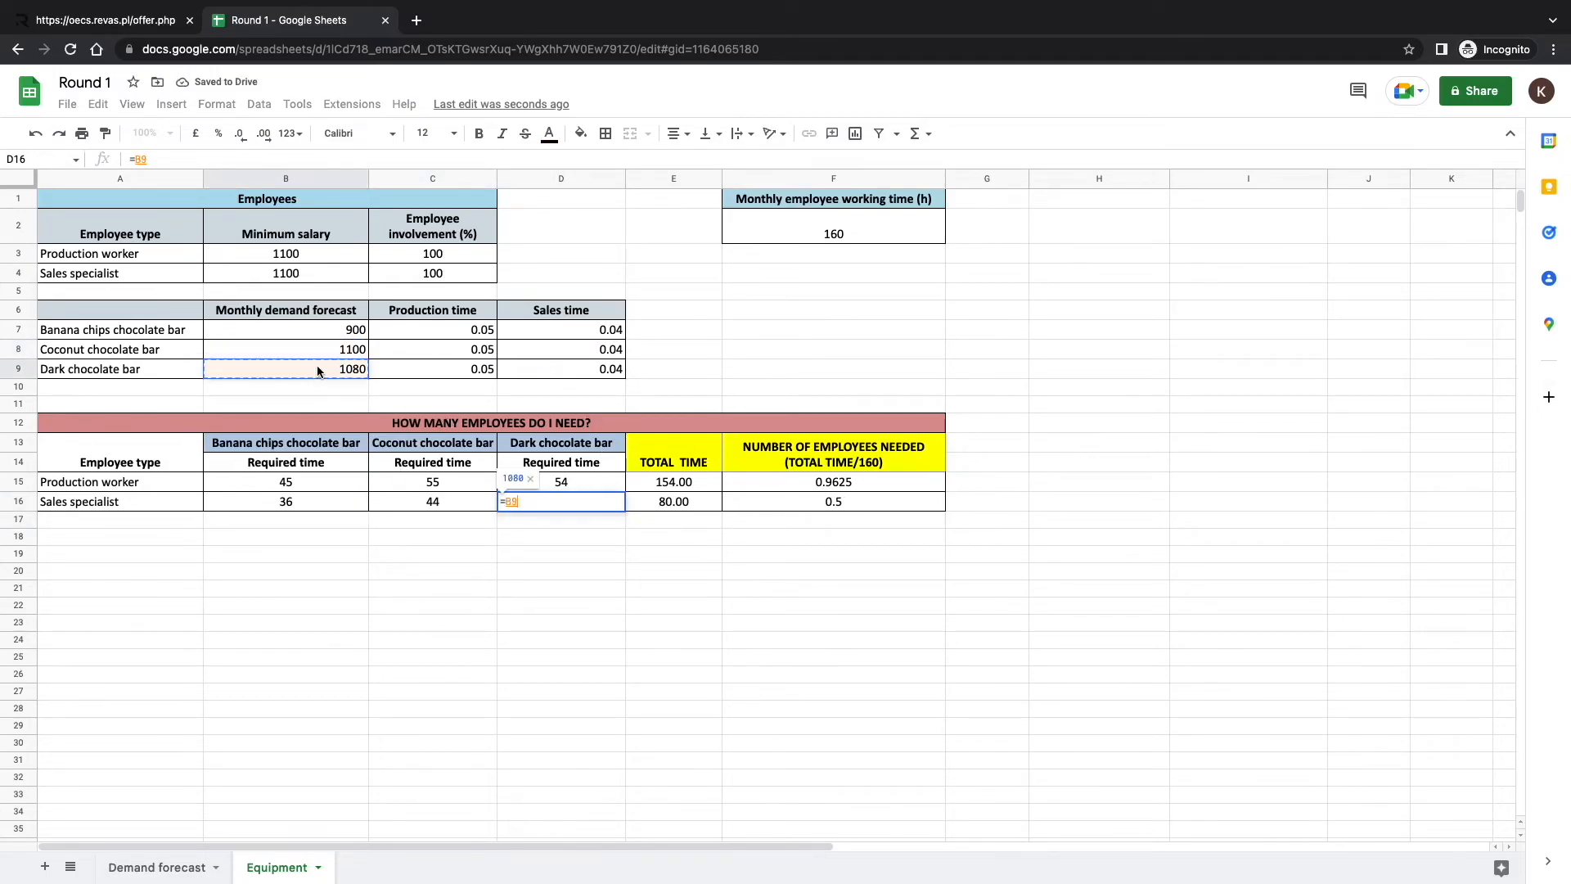
text(*)
click(530, 370)
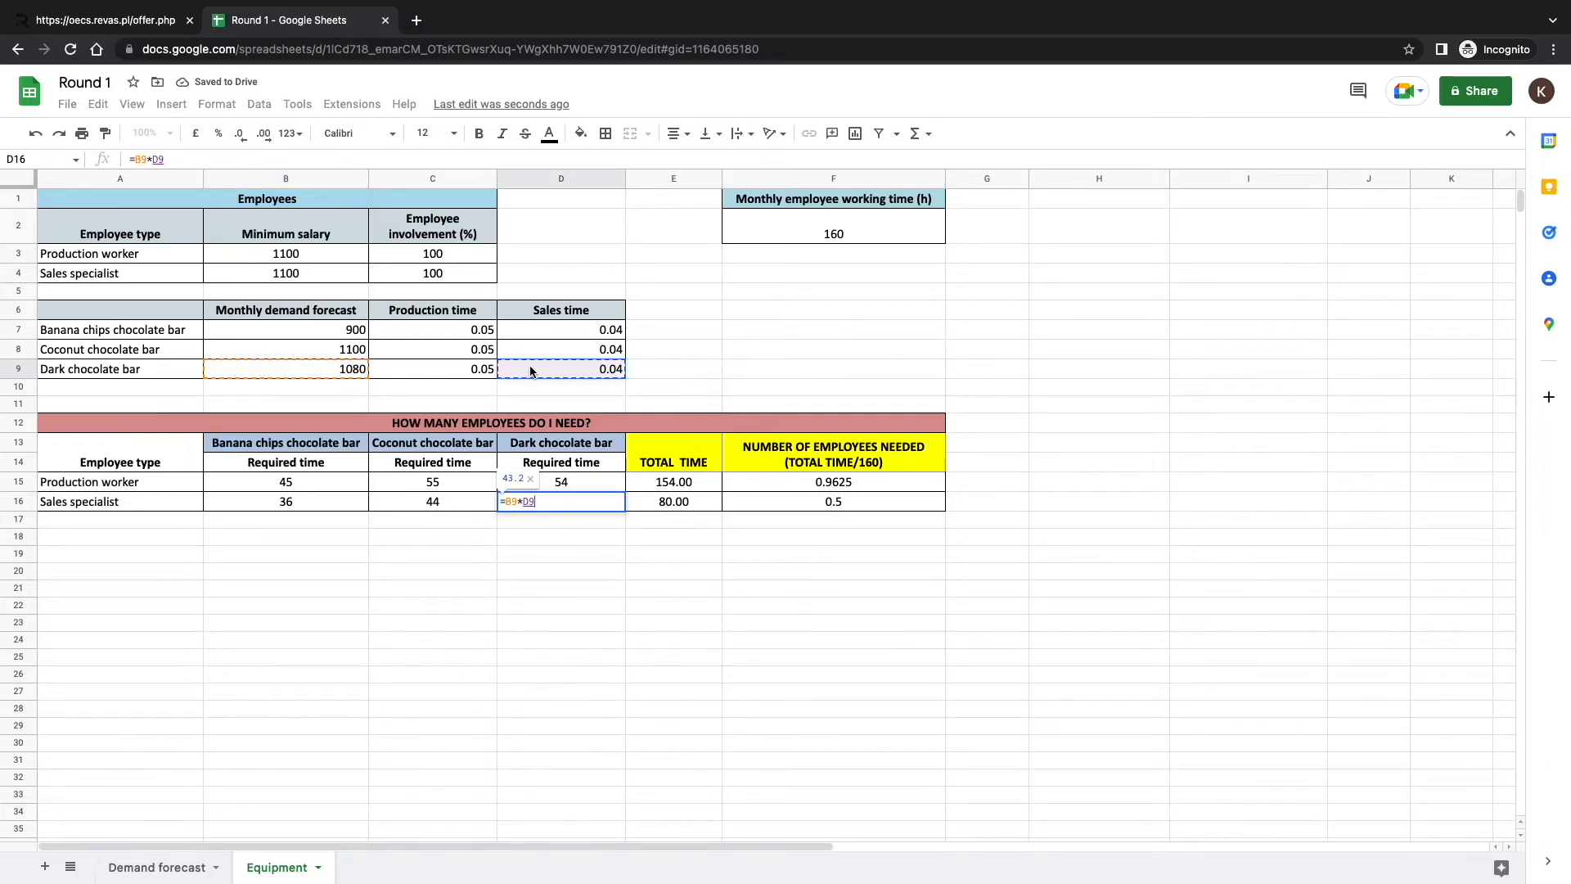
key(Return)
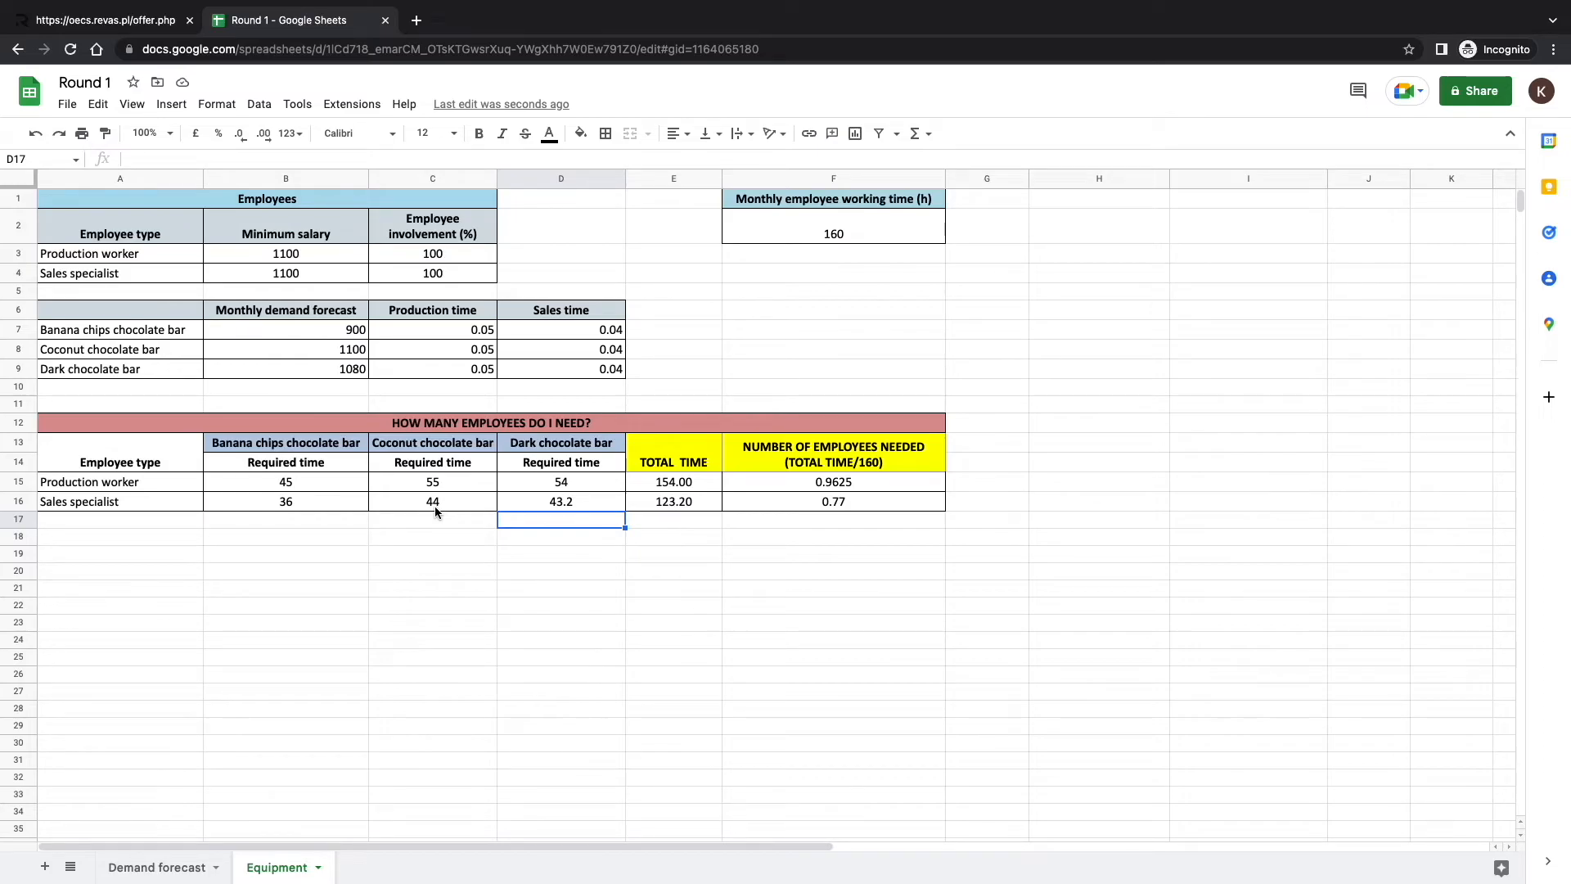
click(824, 496)
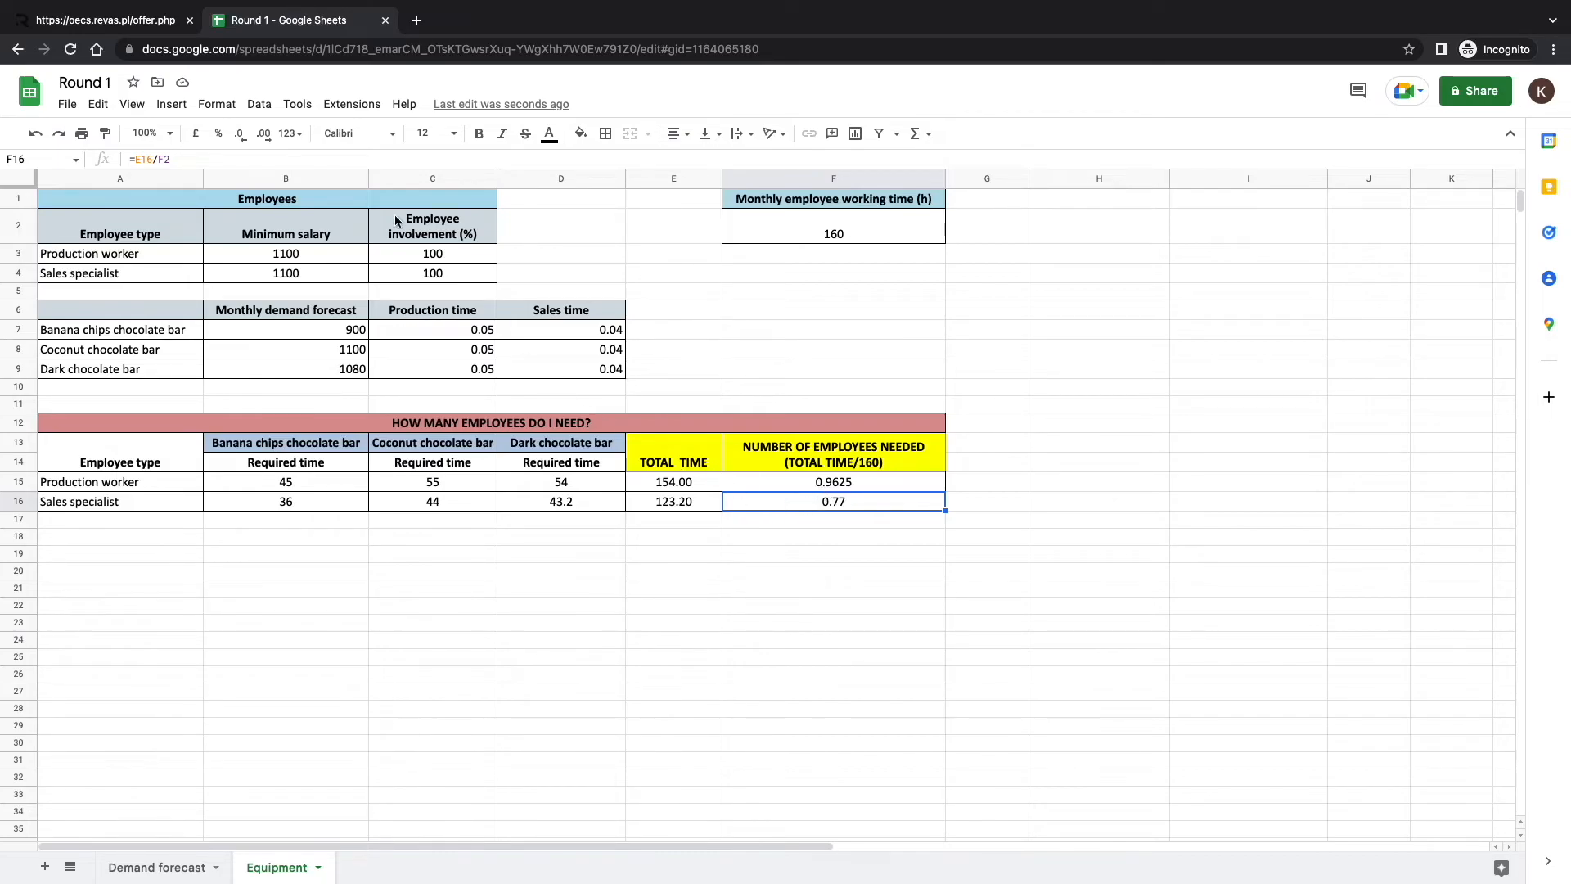
click(144, 22)
Under Investments > Workstations, select 1 production and 1 sales workstation, totalling 2,000 XCD.
click(908, 210)
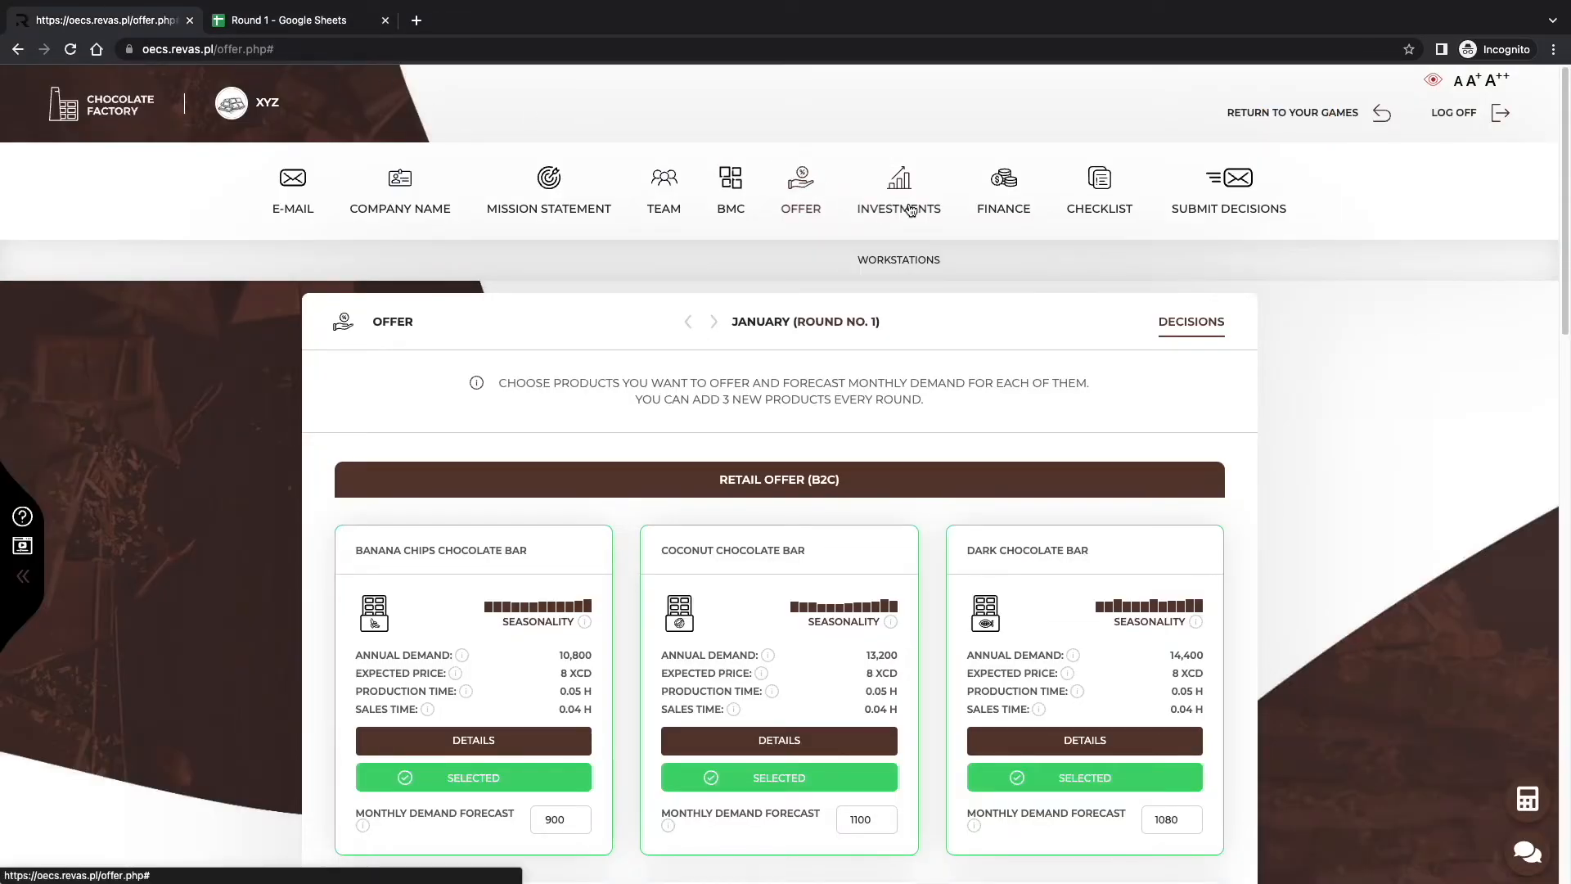
click(910, 257)
scroll(886, 360, down, 2)
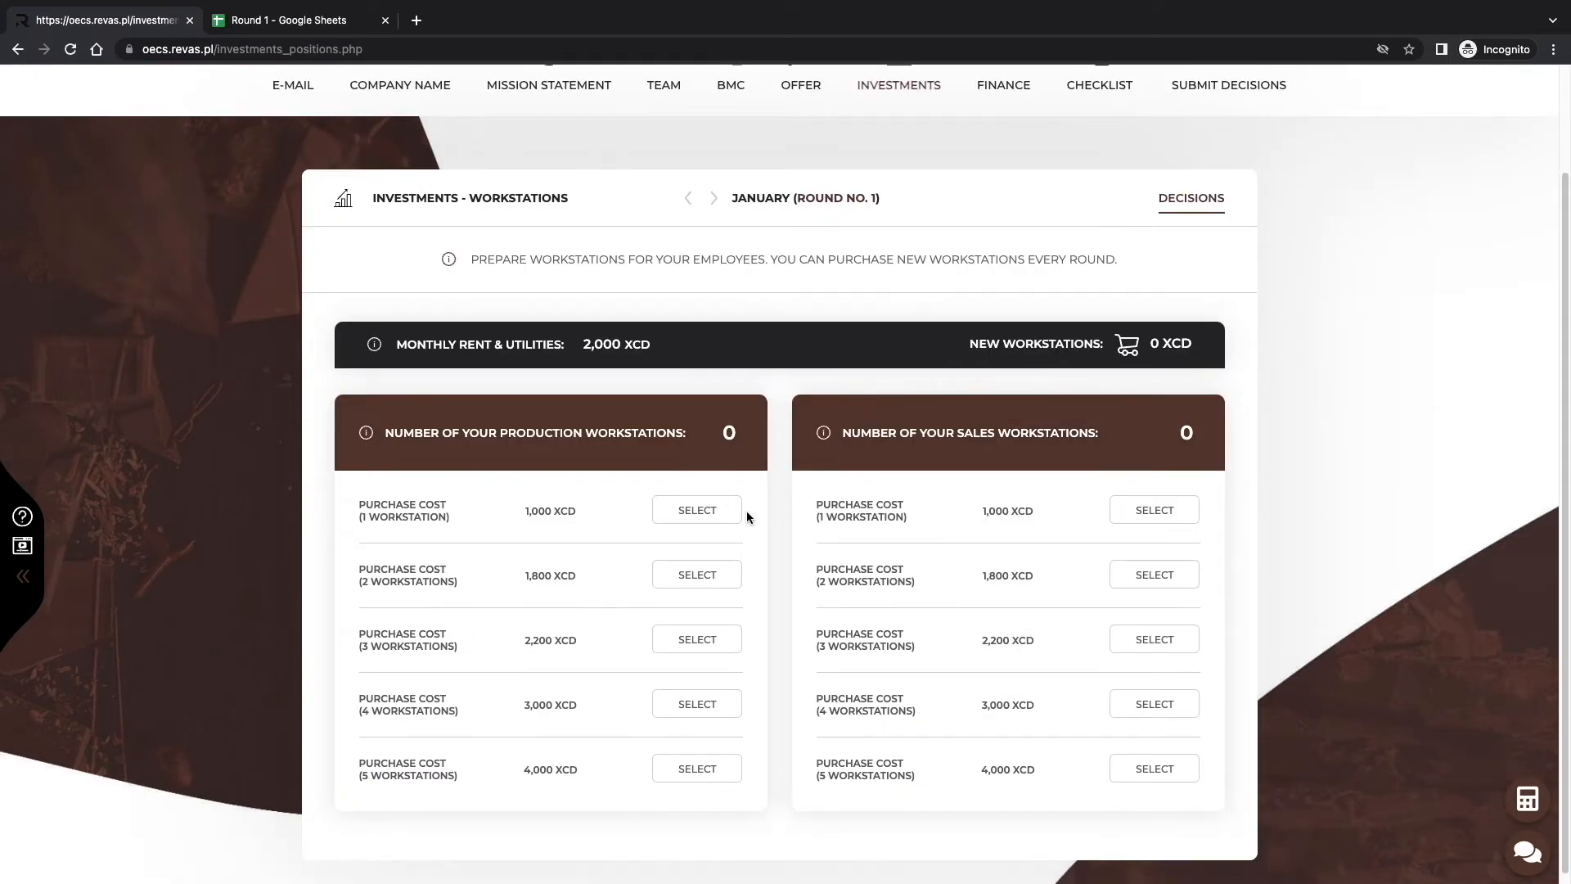
click(712, 519)
click(1130, 512)
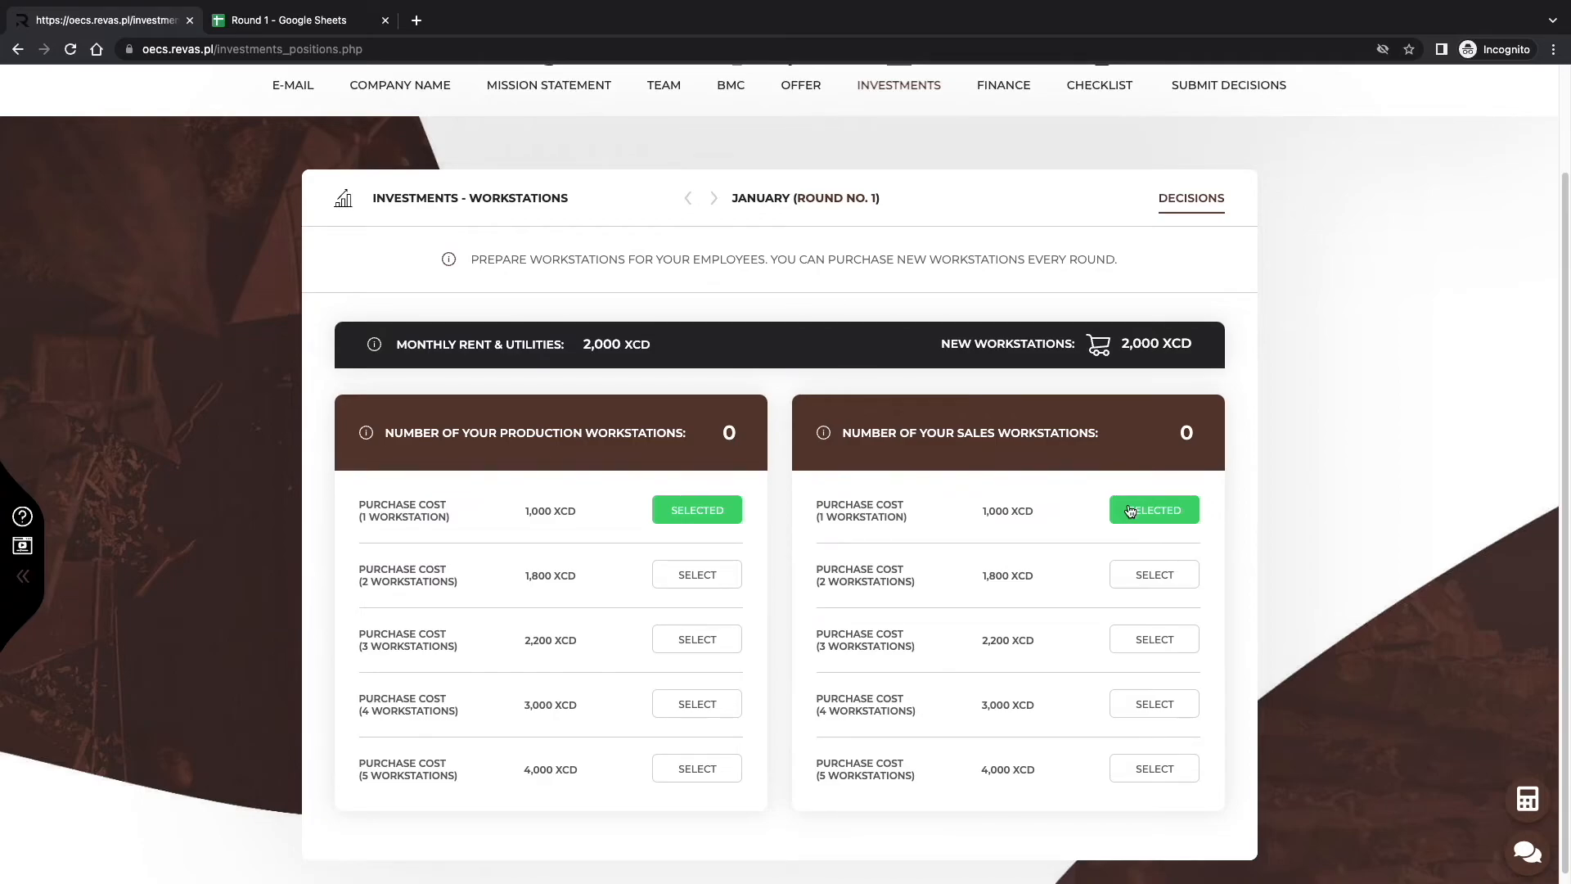
scroll(1128, 507, up, 2)
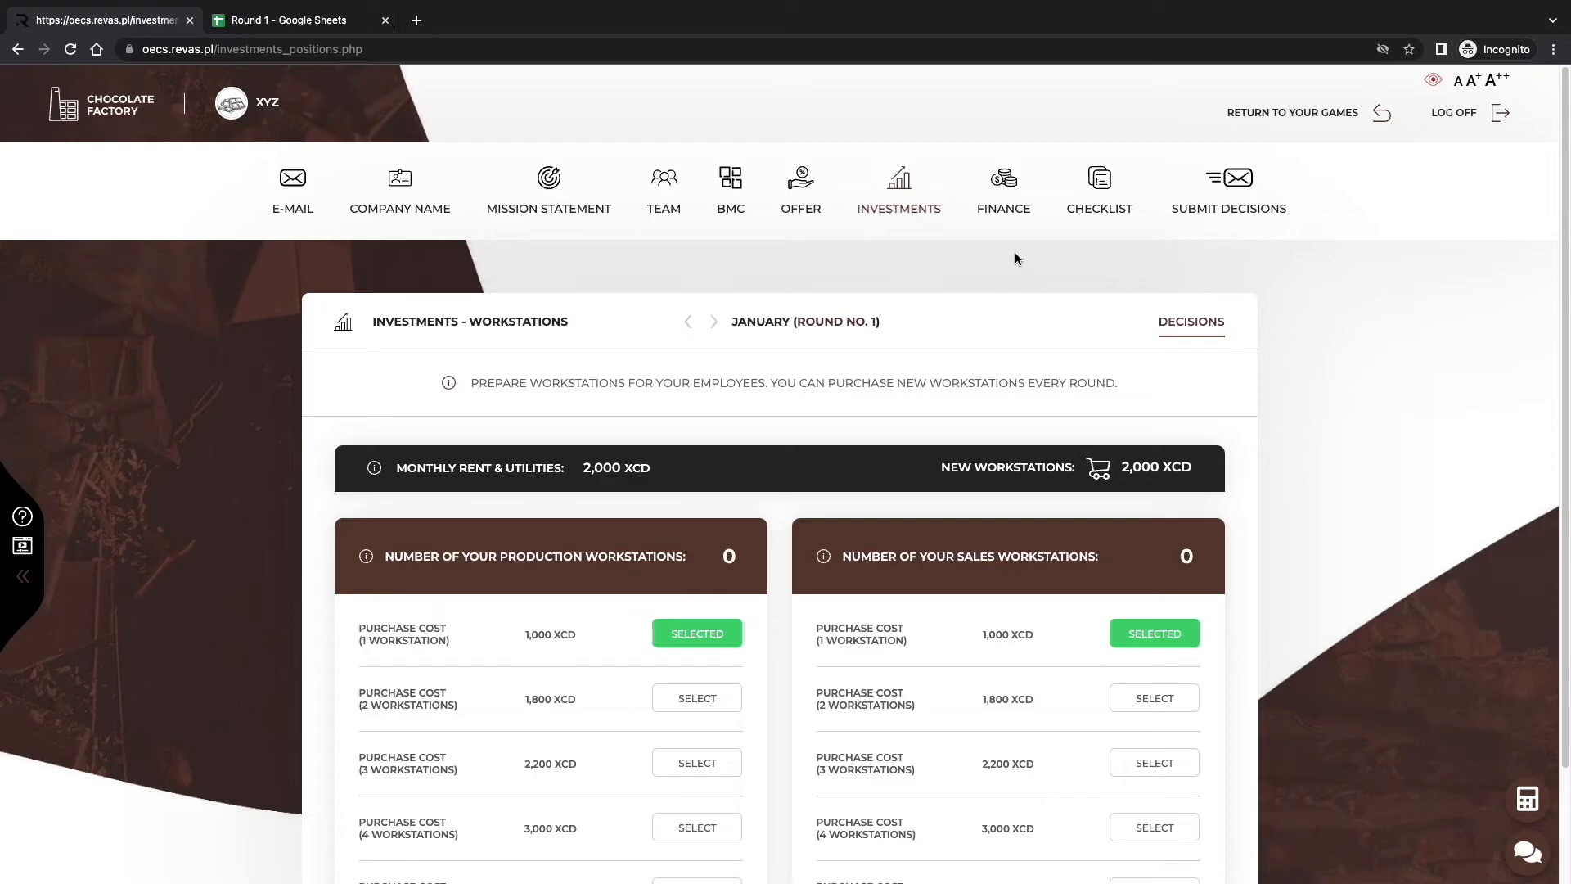
mouse_move(1003, 188)
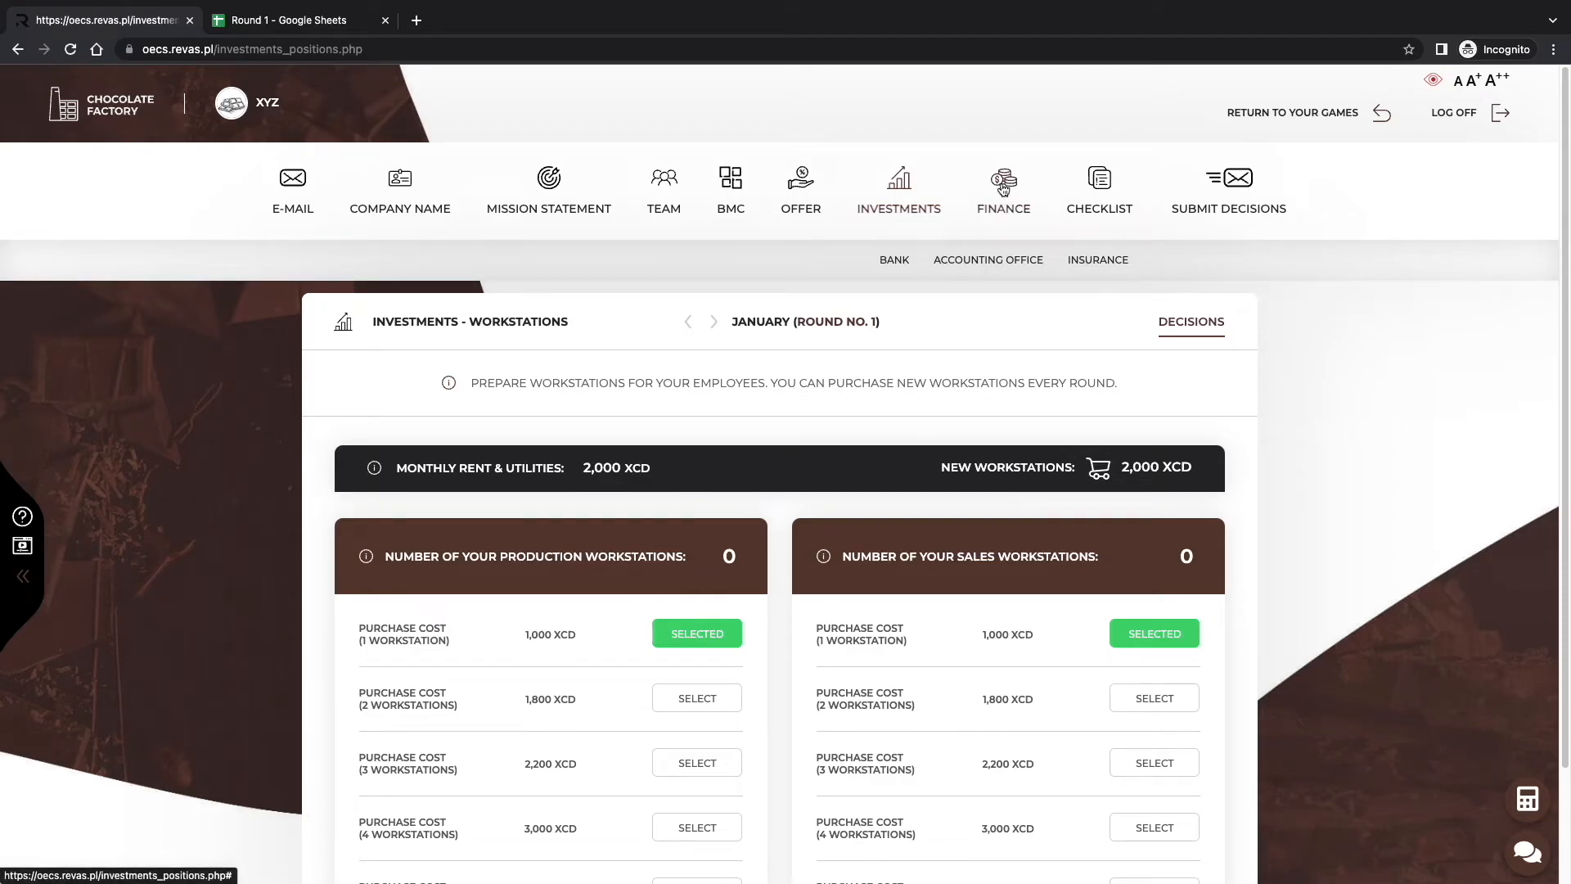
Under Finance, pick Fast Bank on the Bank page and QuickBooks on the Accounting Office page.
click(898, 260)
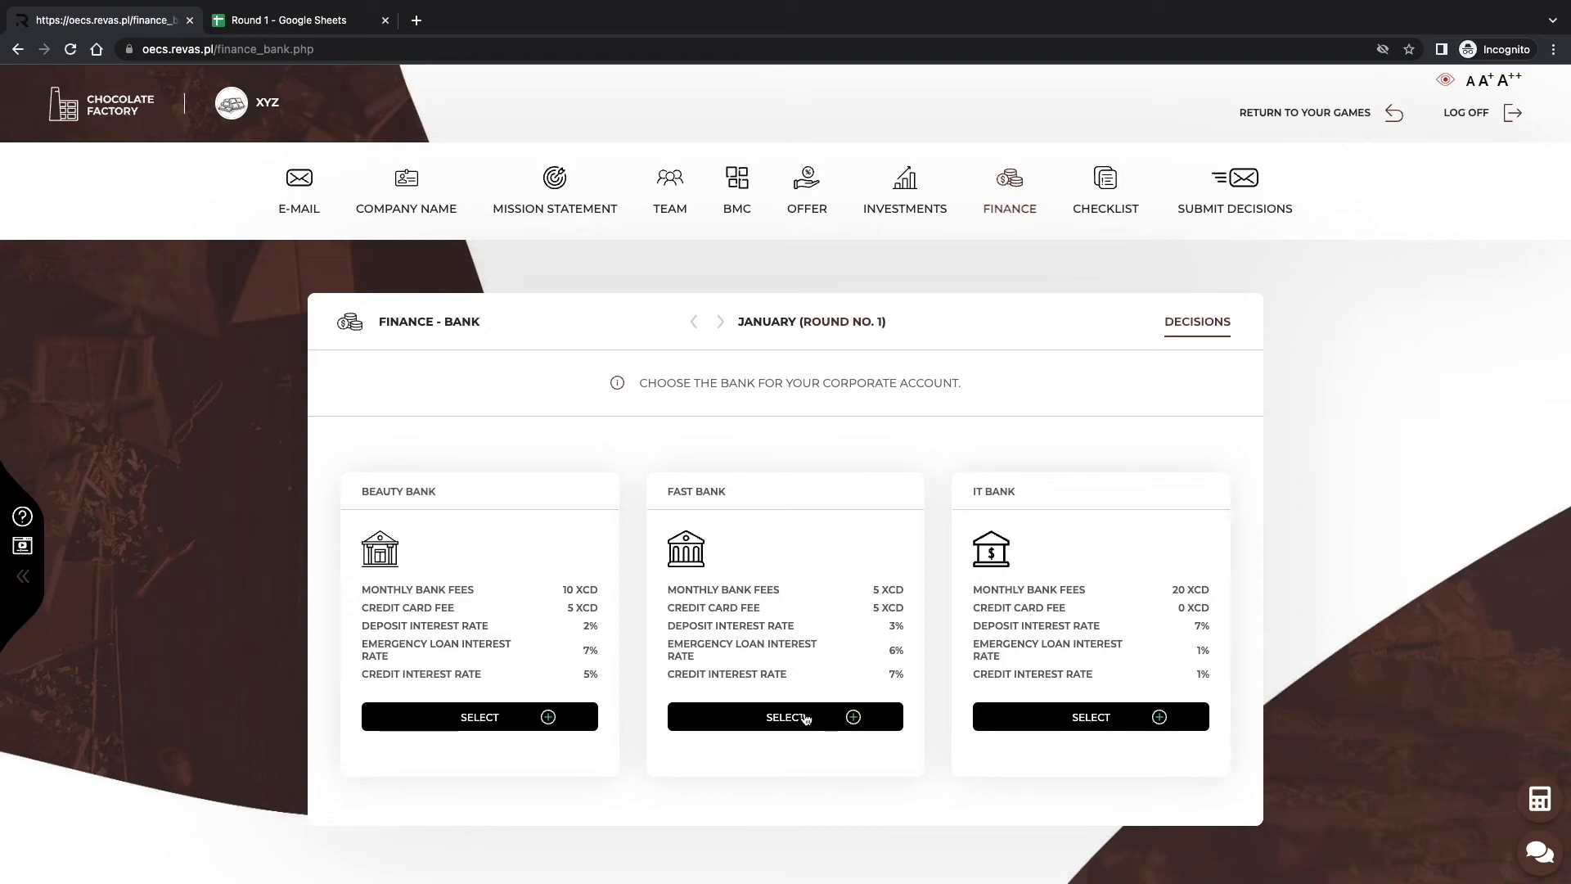
click(807, 717)
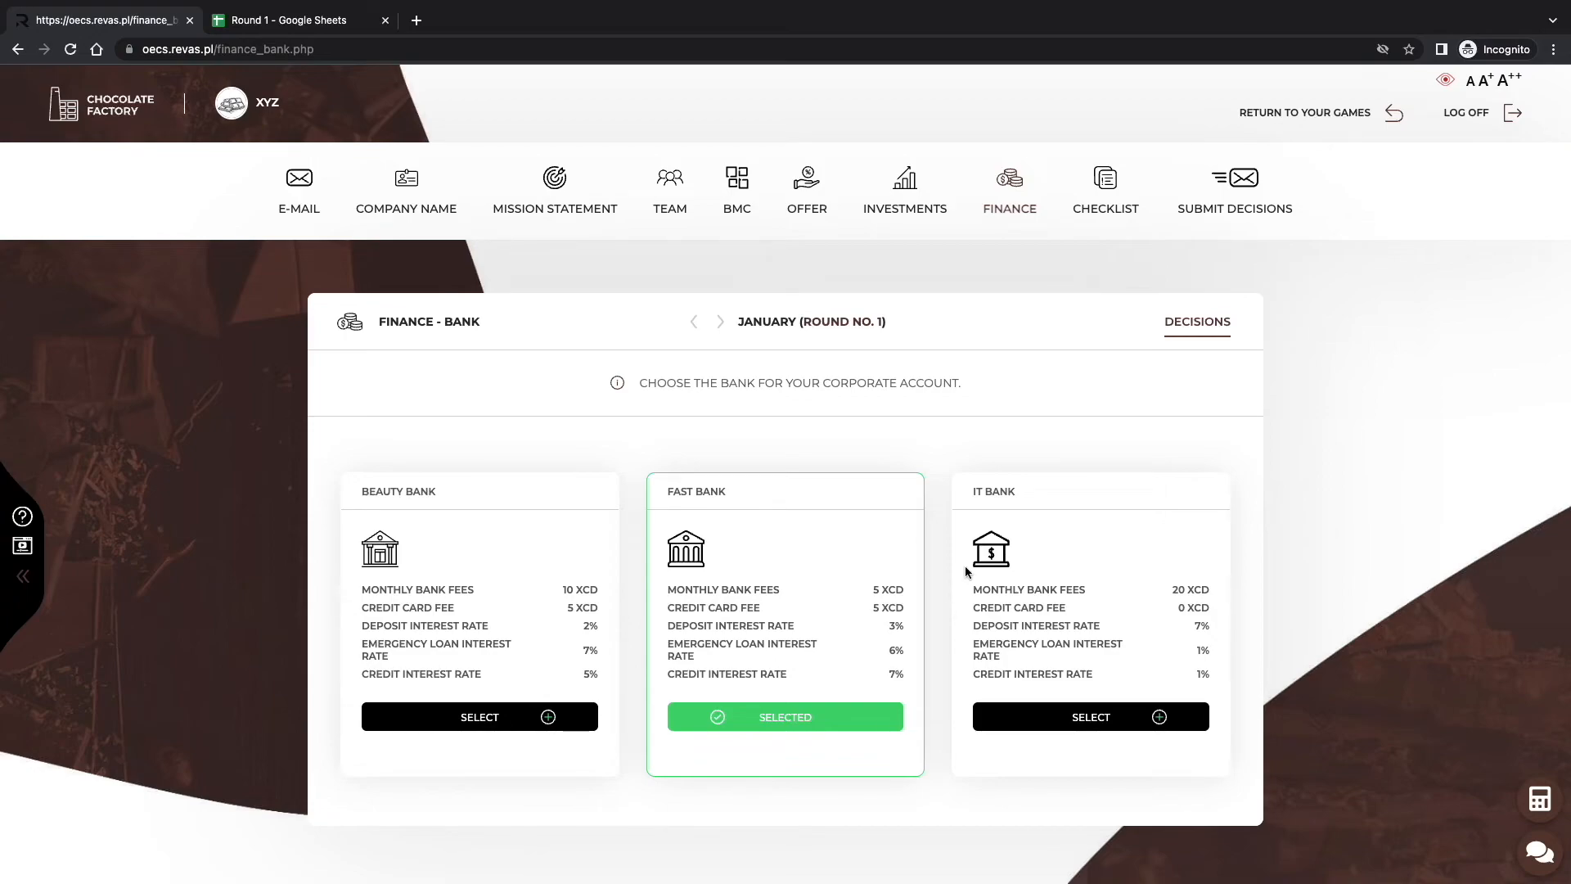
mouse_move(1006, 217)
click(1007, 261)
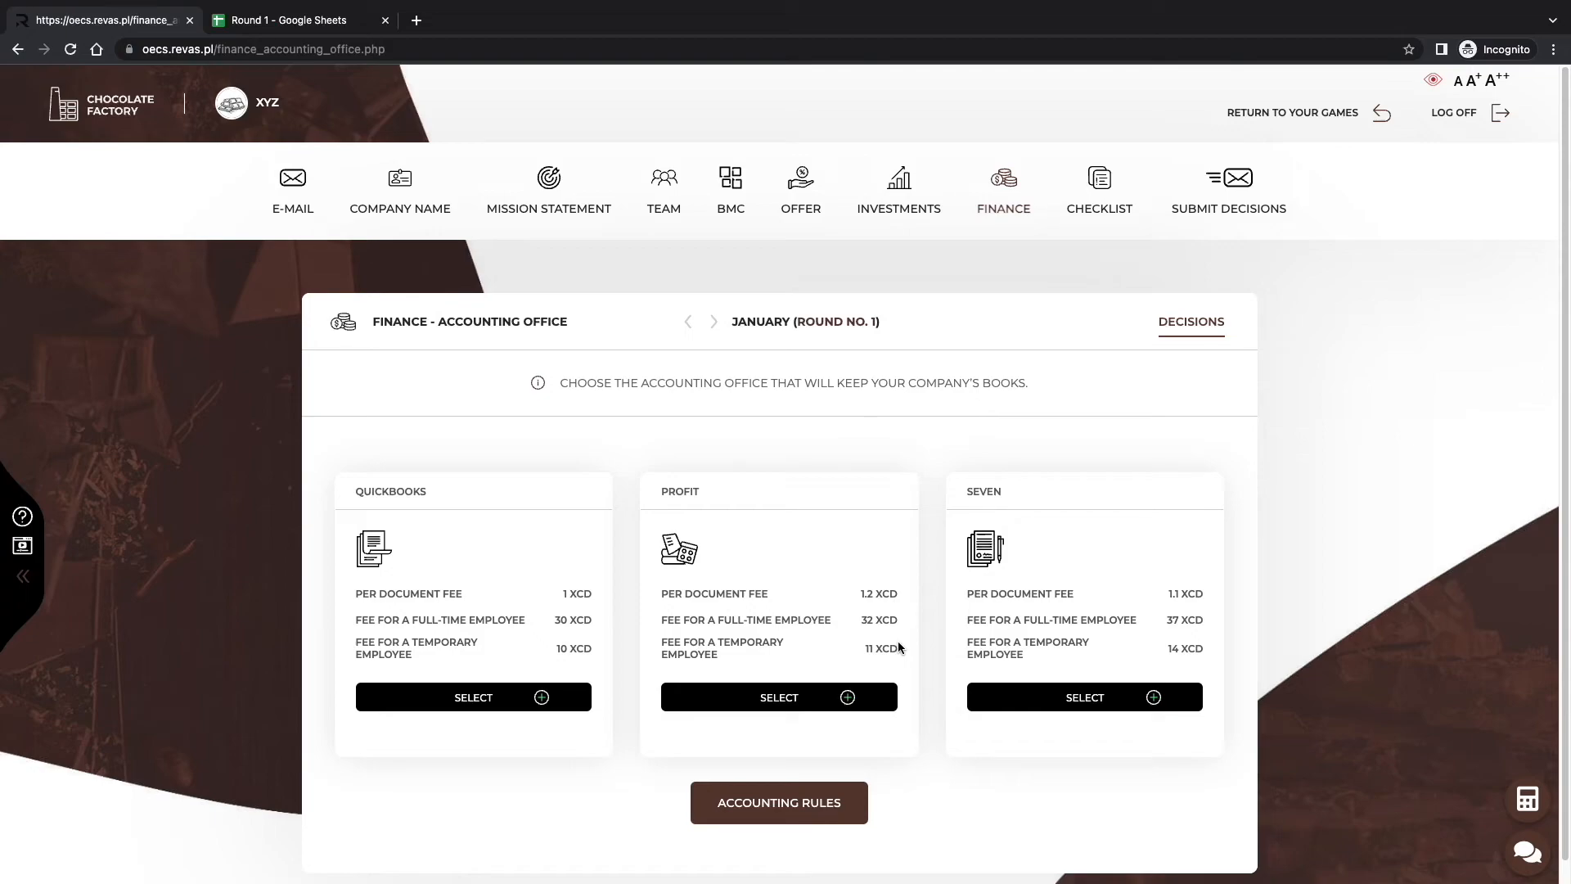
click(586, 692)
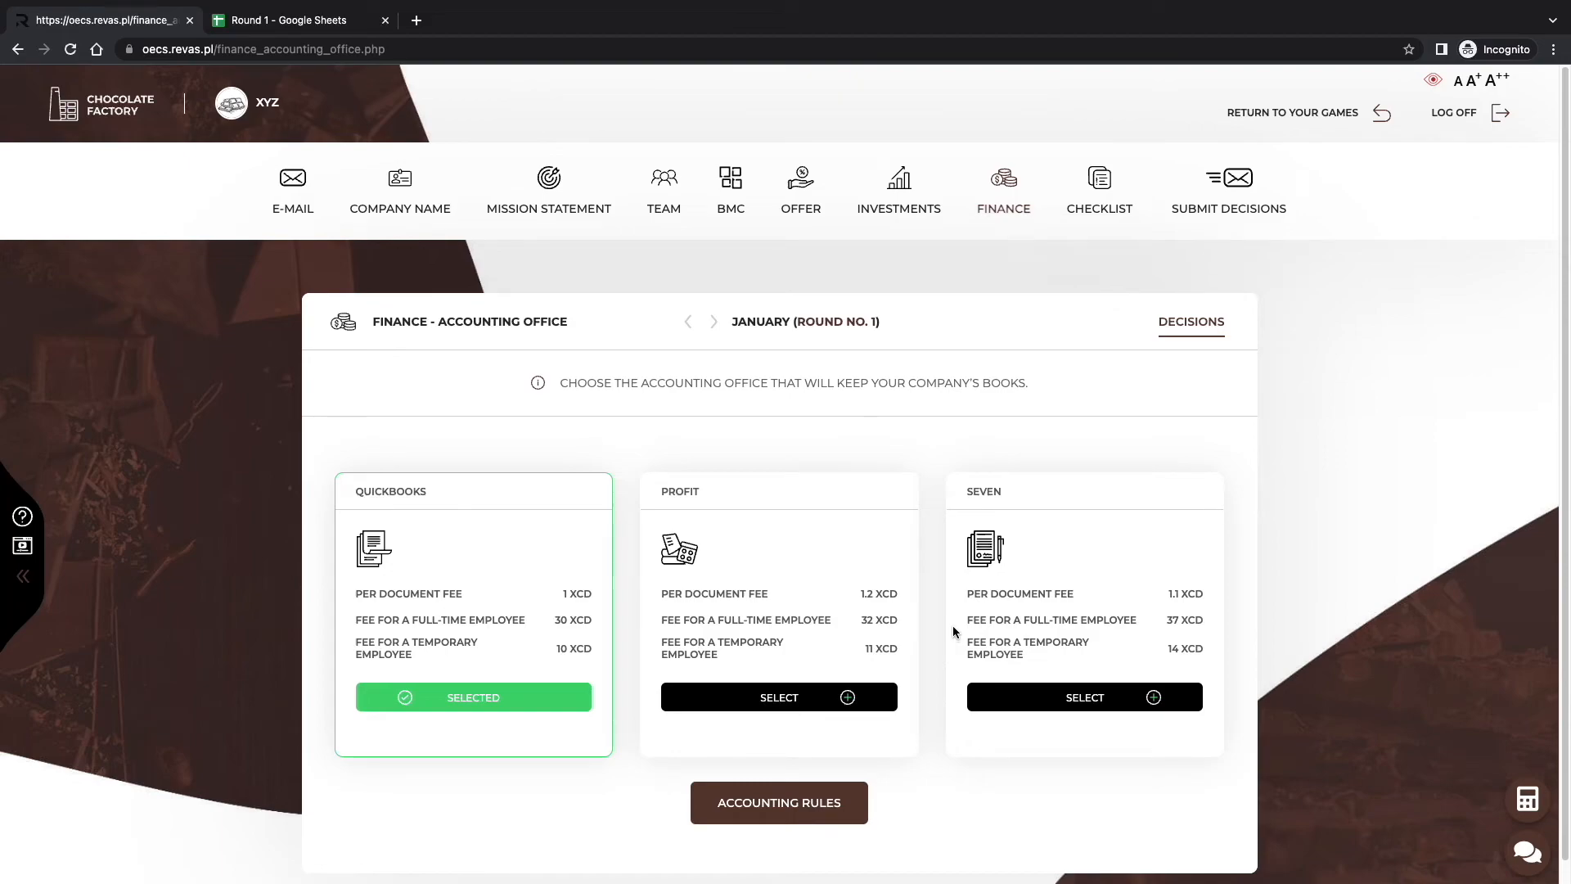
mouse_move(994, 209)
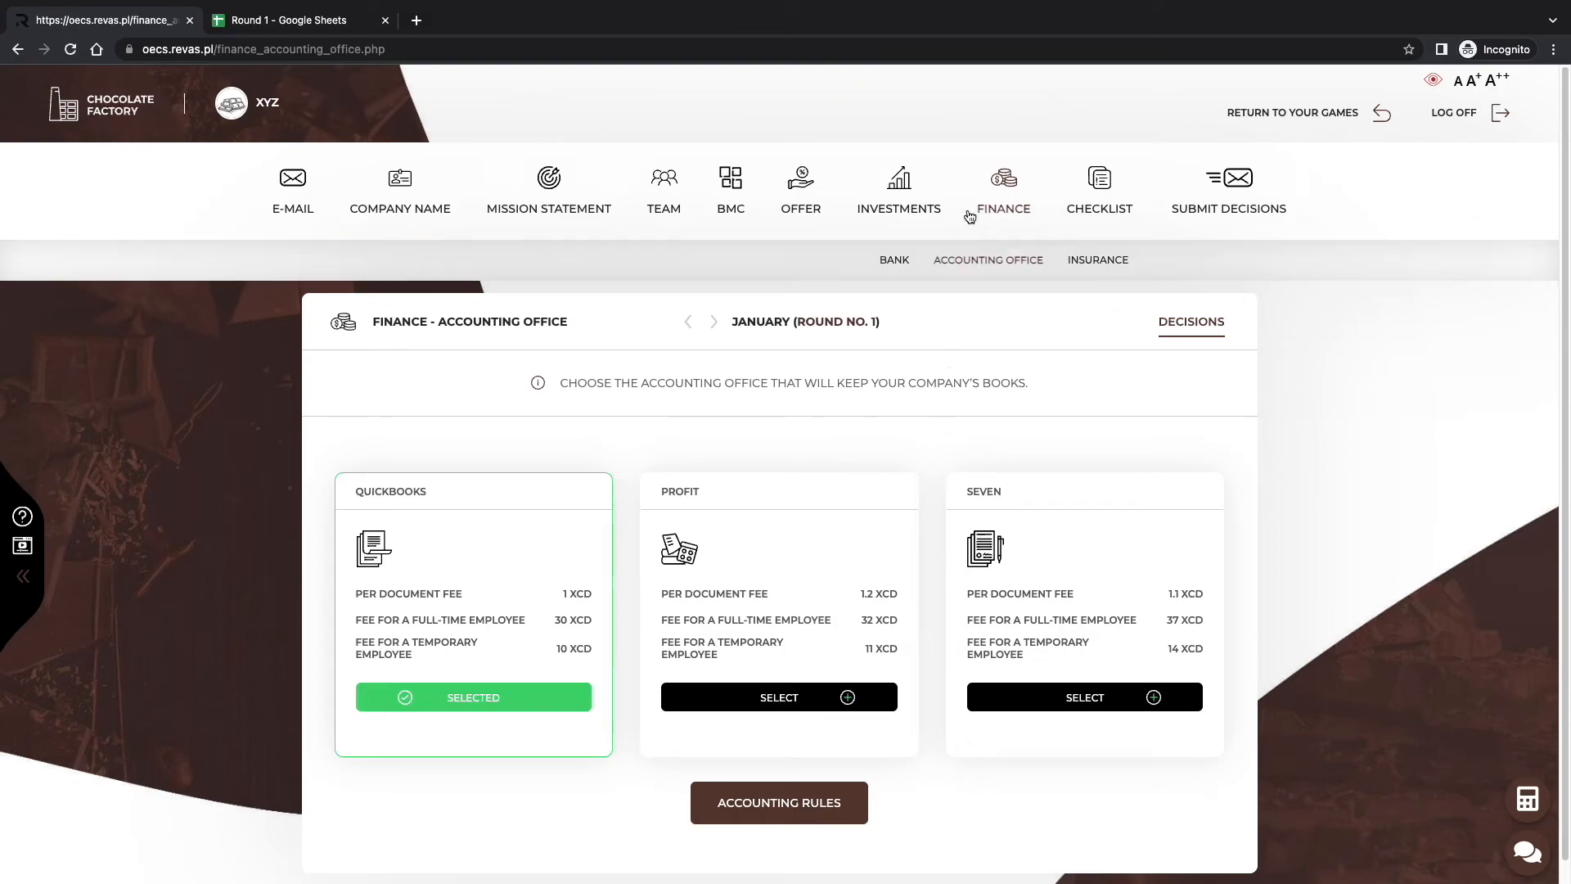
Browse the Finance > Insurance cards without selecting any, keeping insurance at 0 XCD.
click(1079, 262)
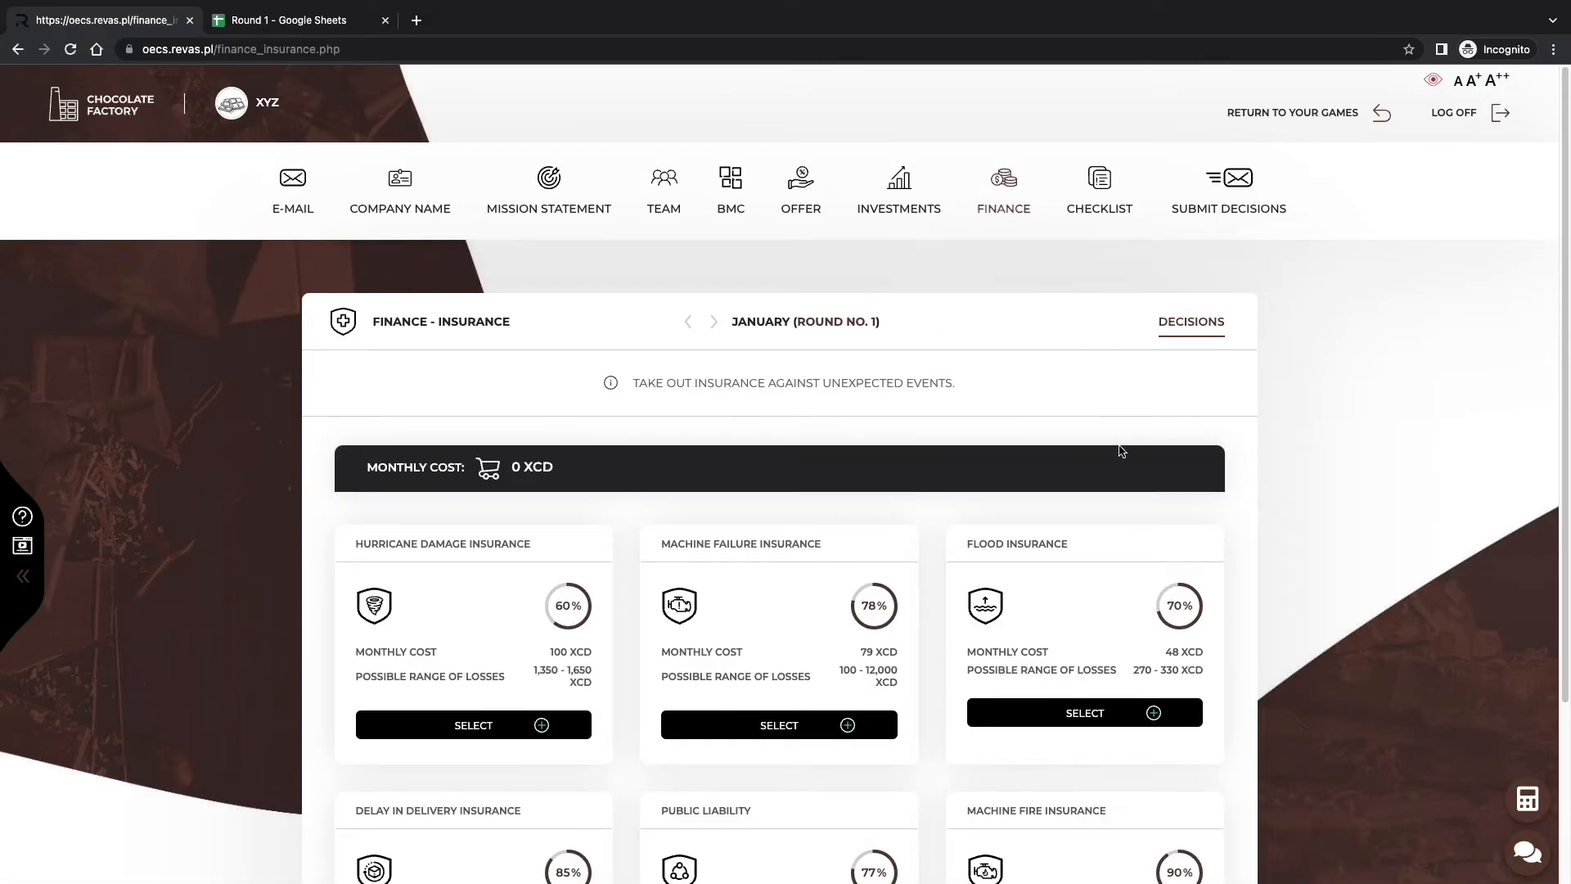
scroll(1120, 449, down, 3)
scroll(1120, 451, down, 2)
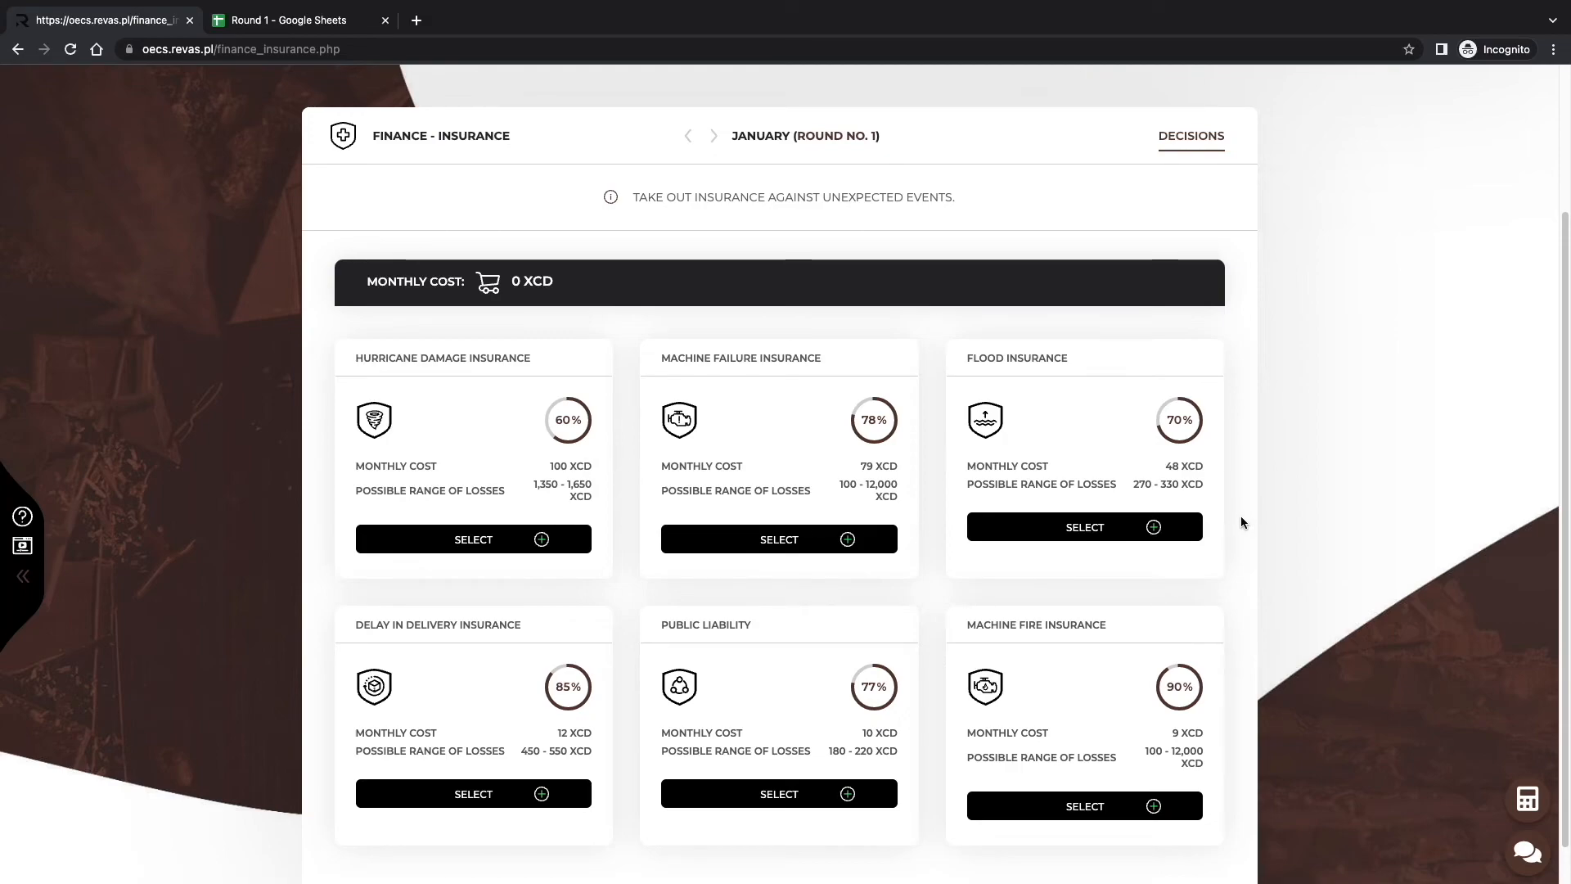
scroll(1241, 522, down, 1)
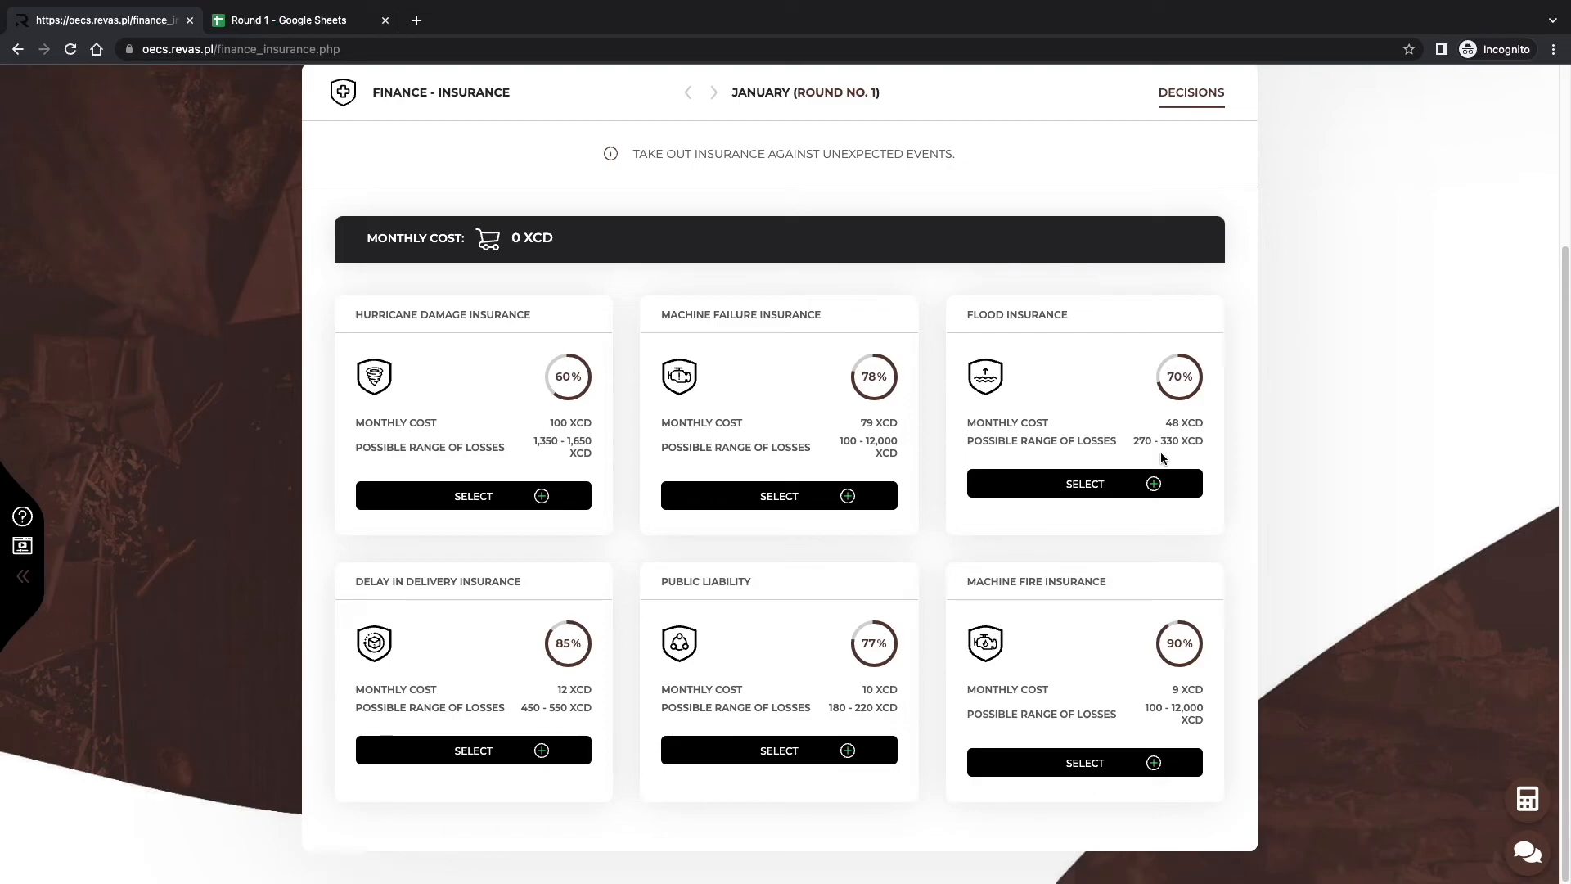
scroll(1160, 452, up, 3)
Fix the checklist's missing-workstation warning by buying one production workstation.
click(1084, 210)
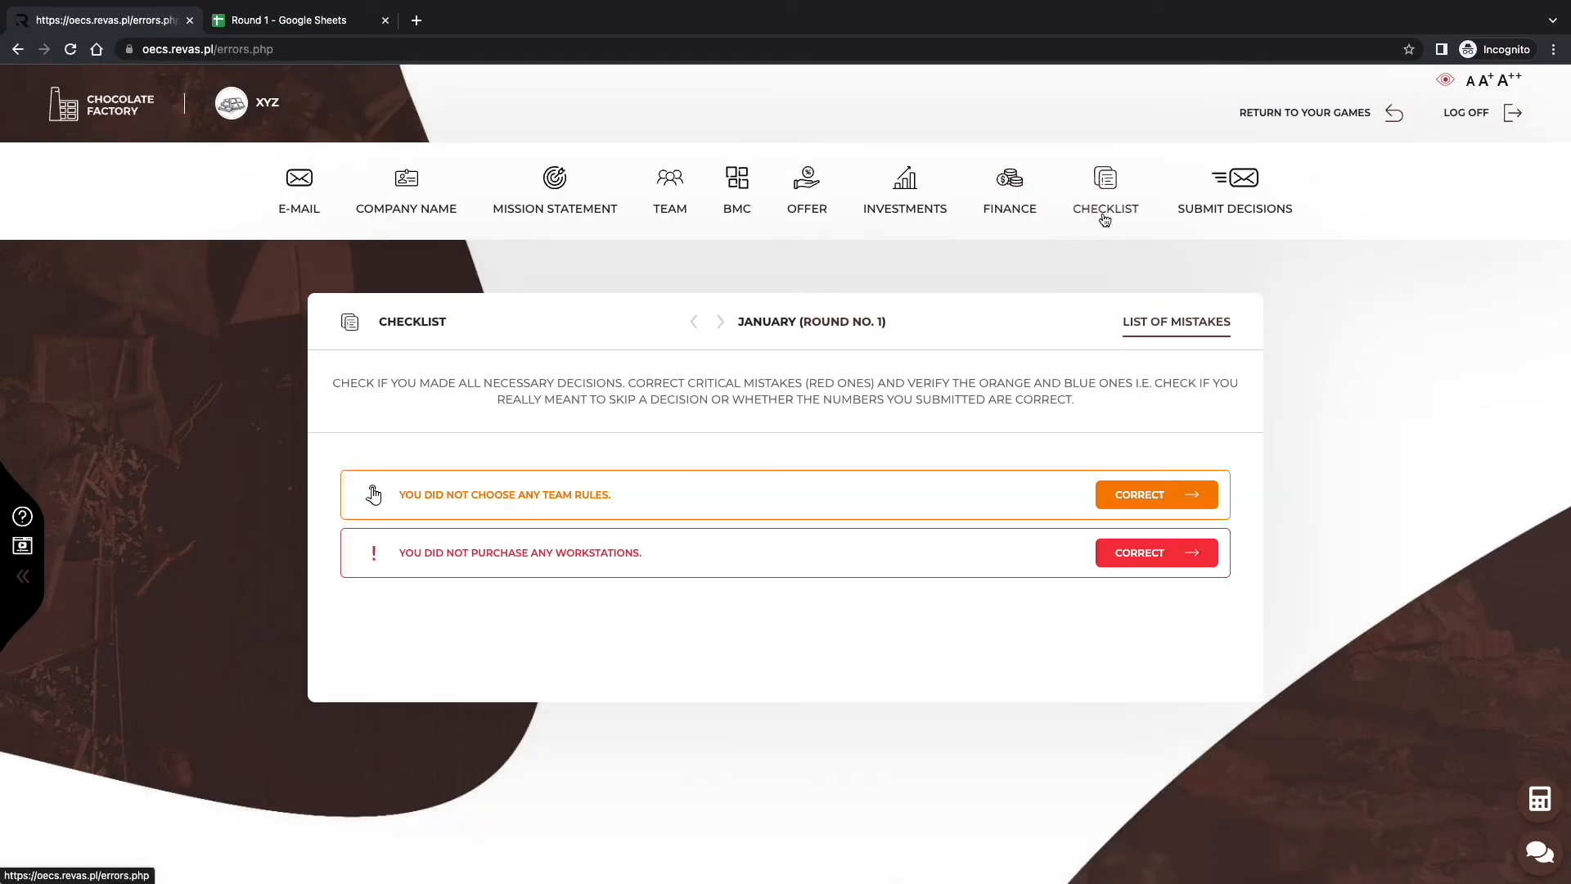
click(1183, 565)
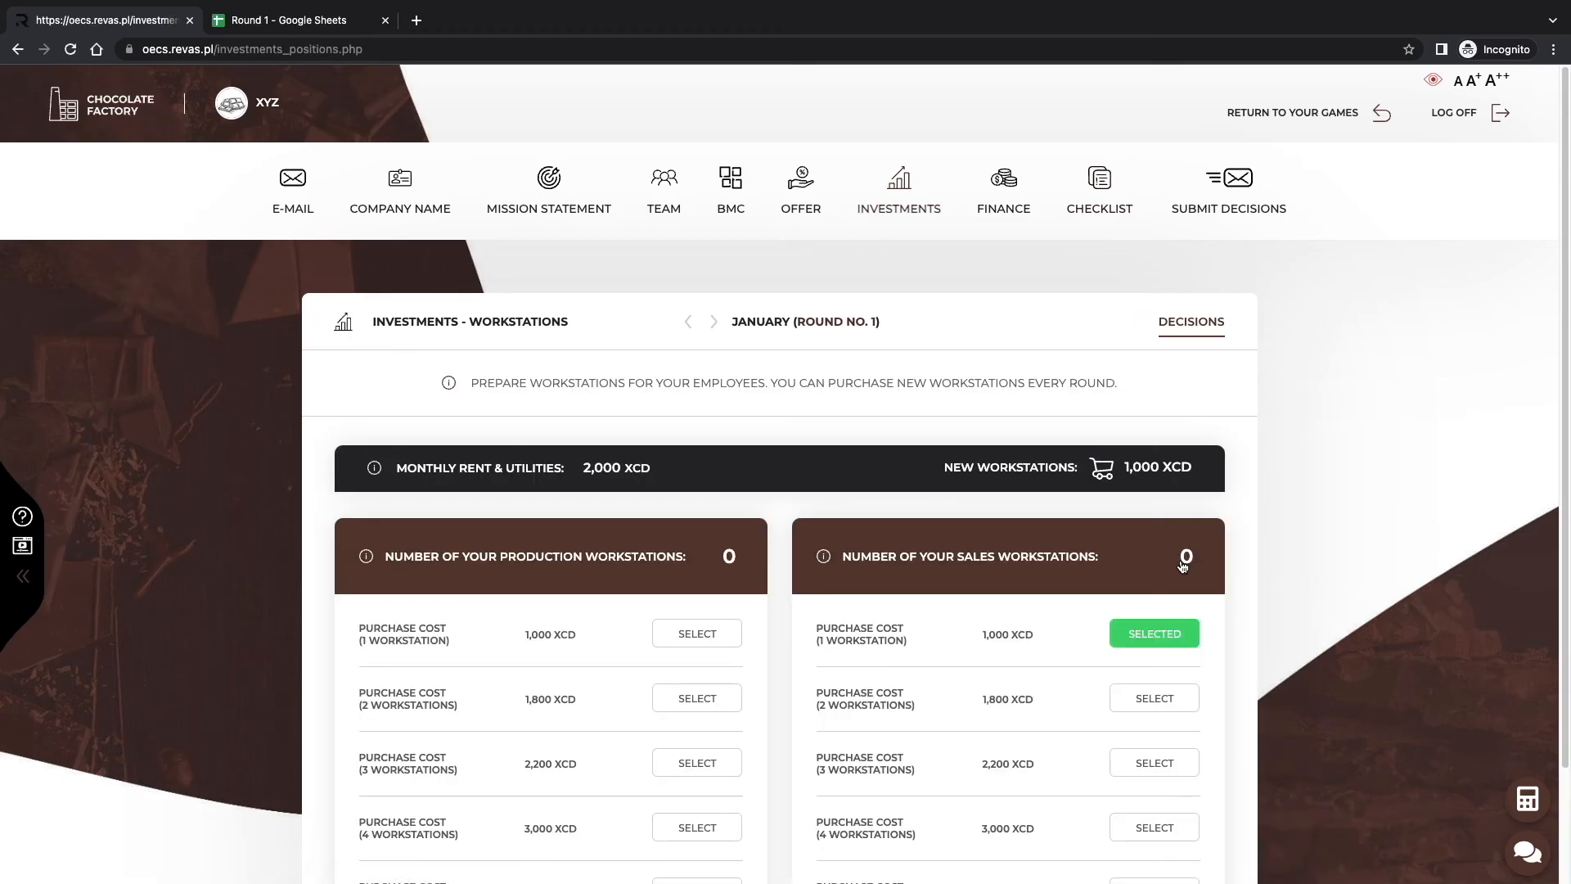
click(713, 647)
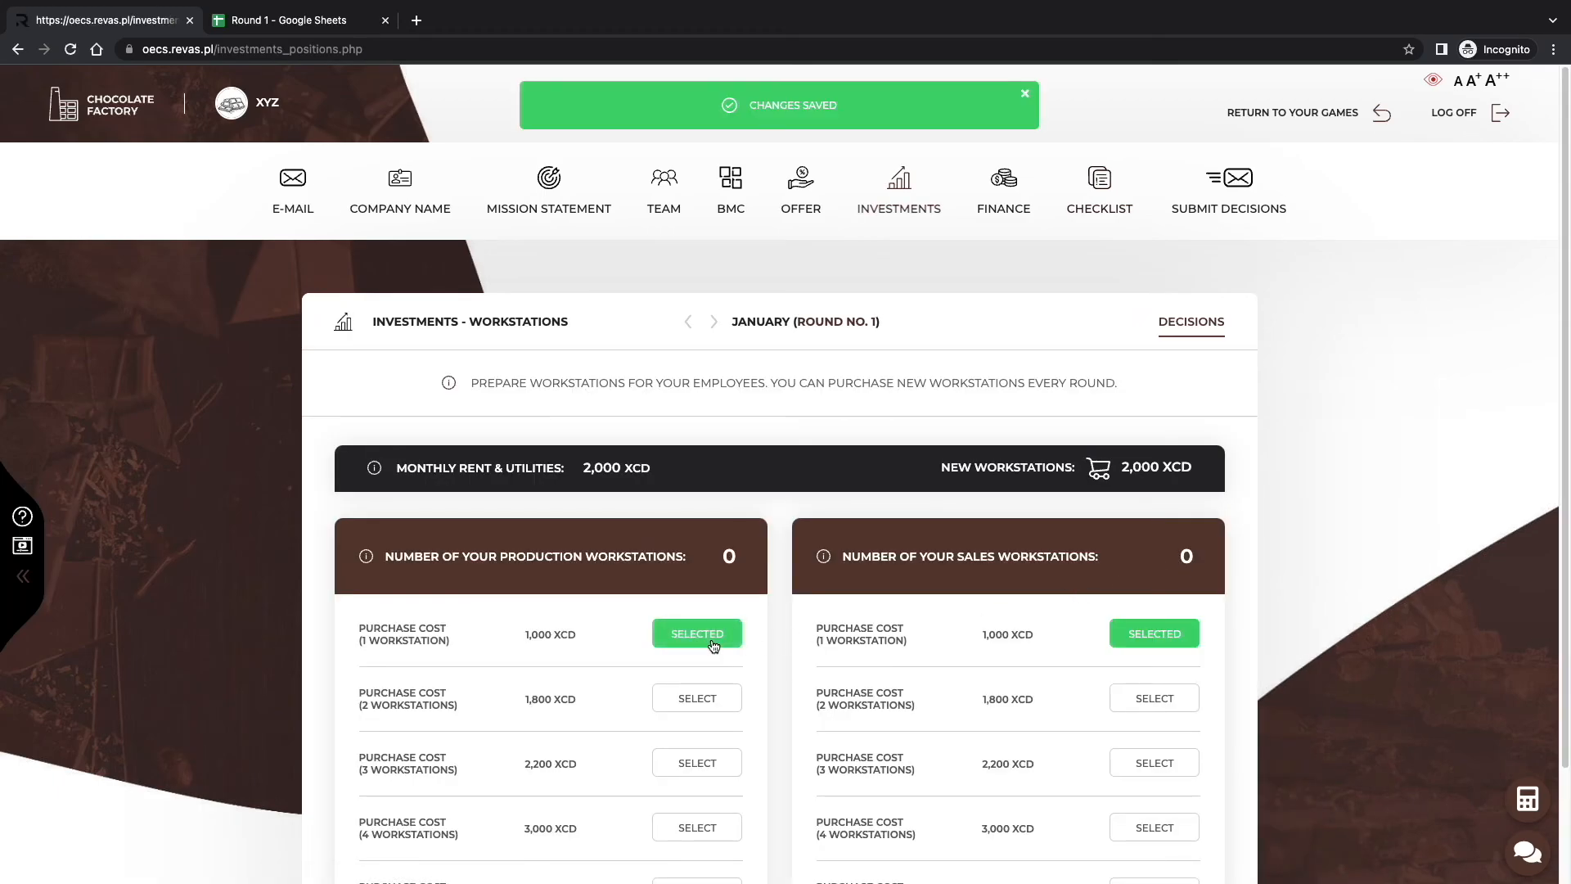
Adopt the unanimous, majority-vote and CEO-decides team rules, then confirm the checklist is clear.
click(1085, 205)
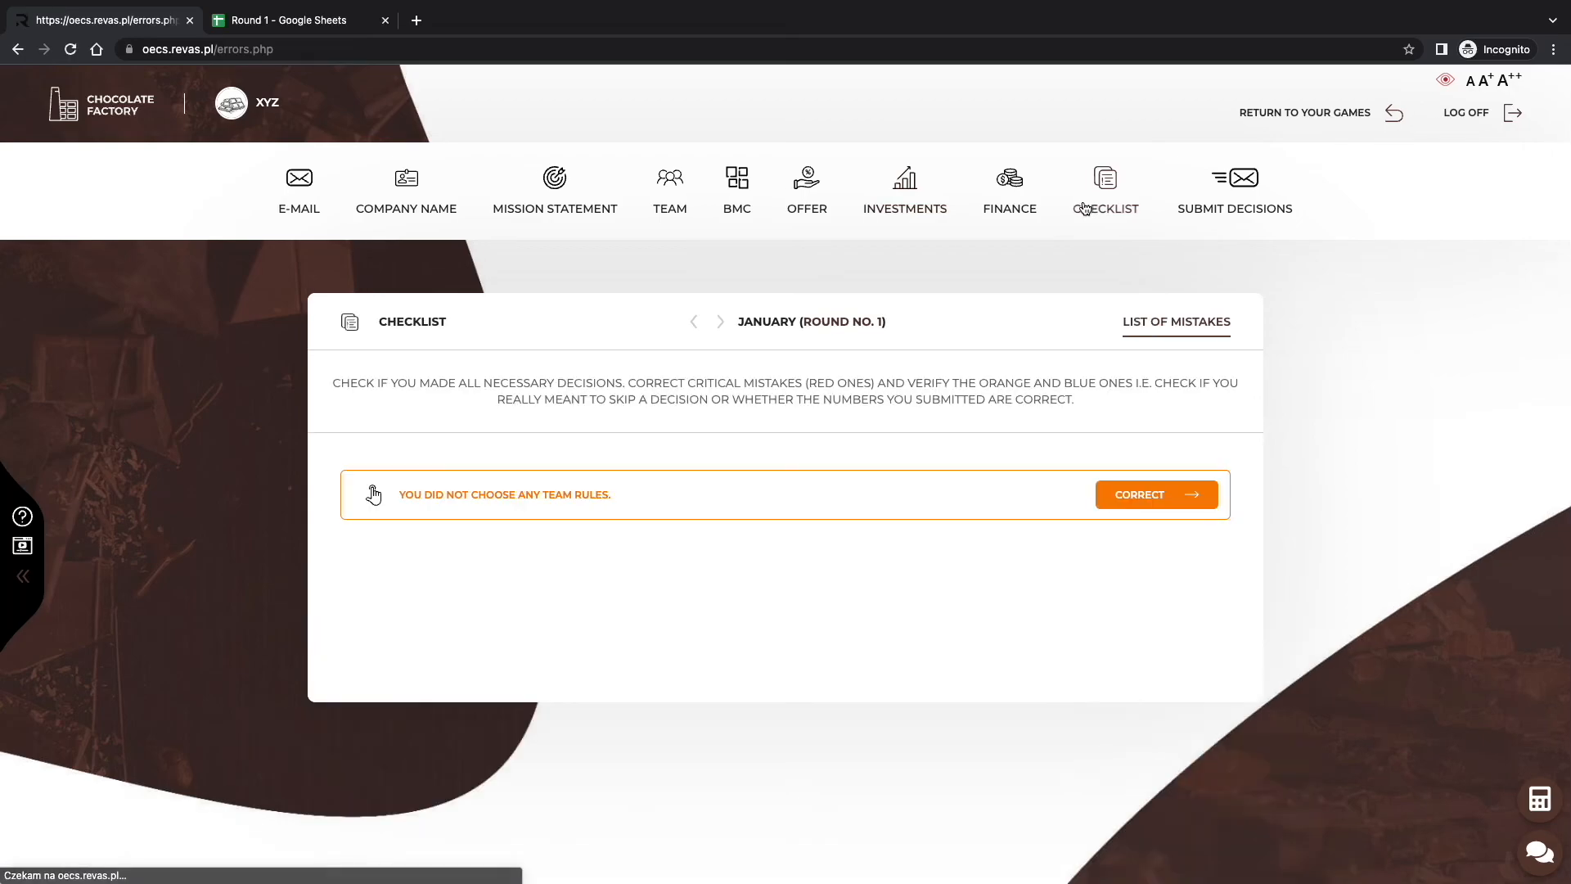
click(1192, 494)
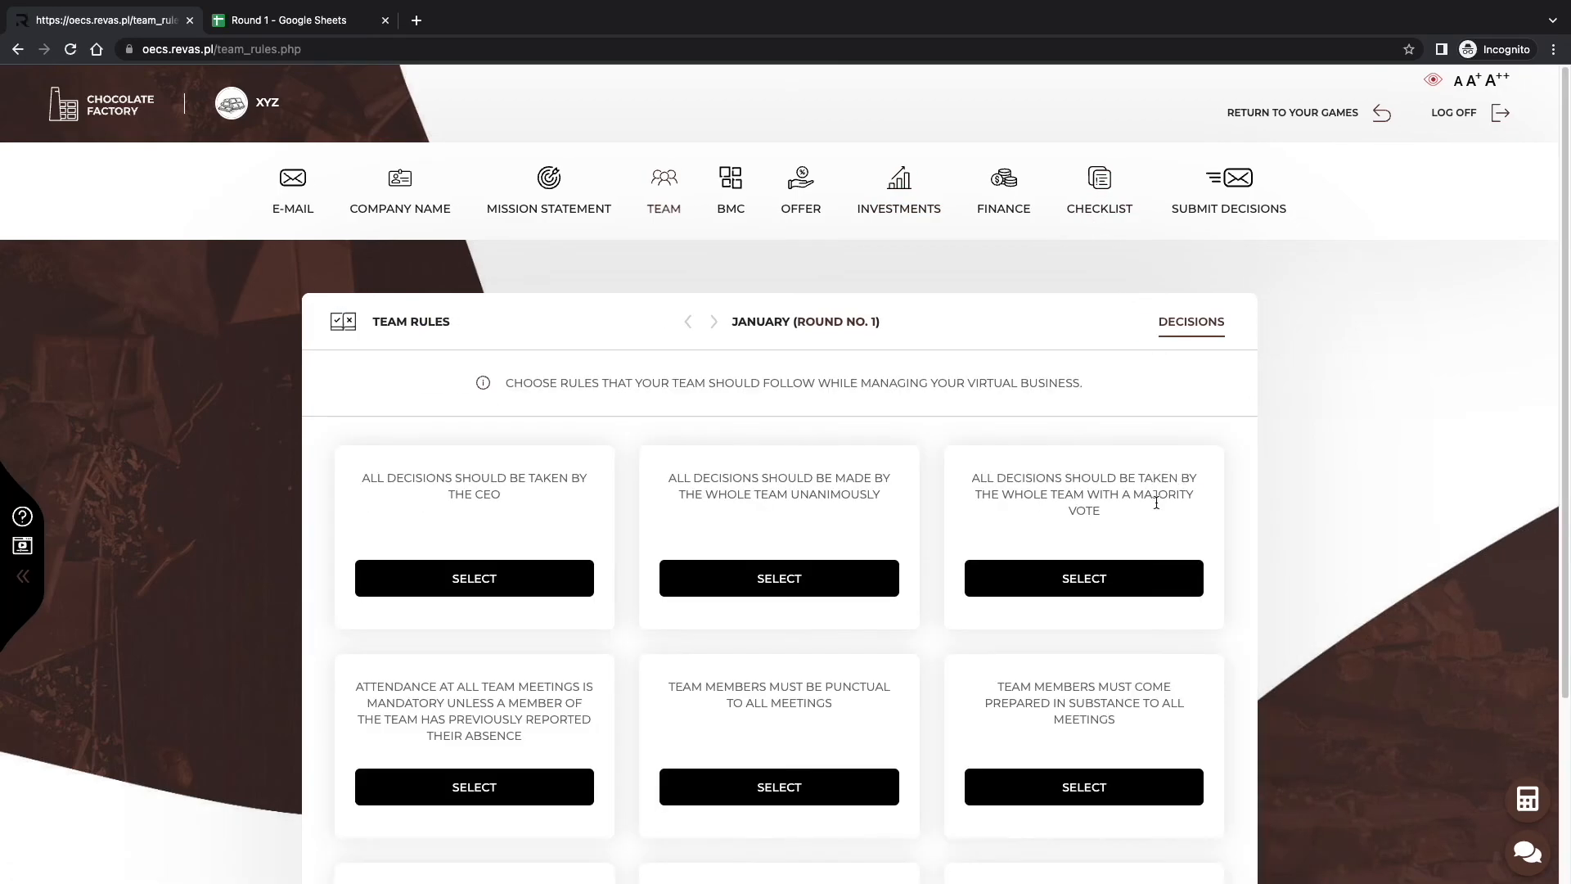
click(779, 579)
click(1021, 583)
click(550, 581)
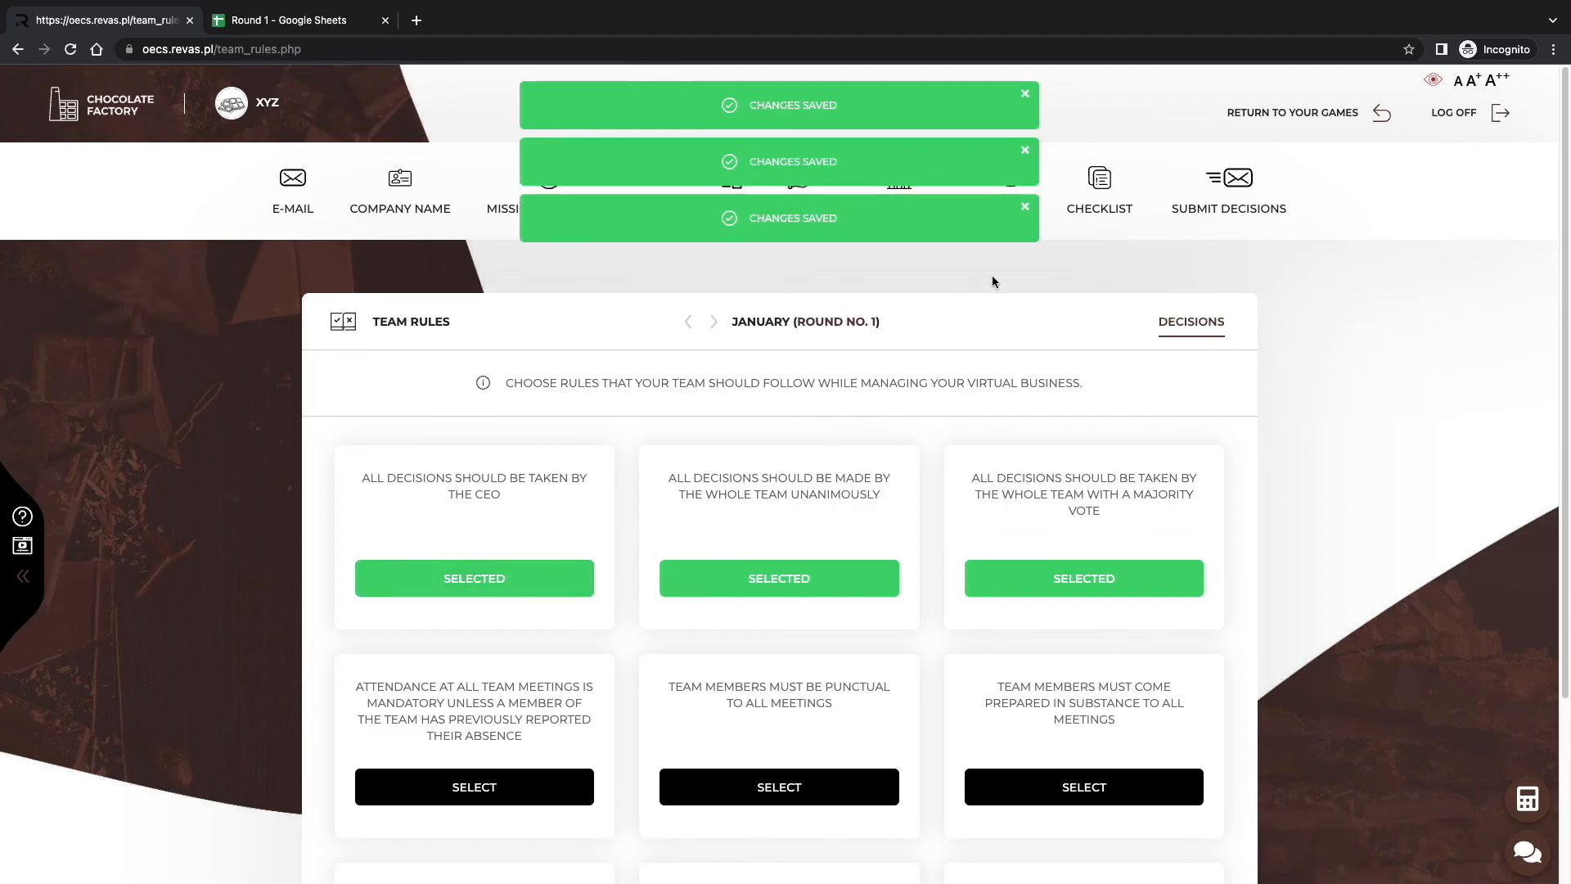
click(1087, 198)
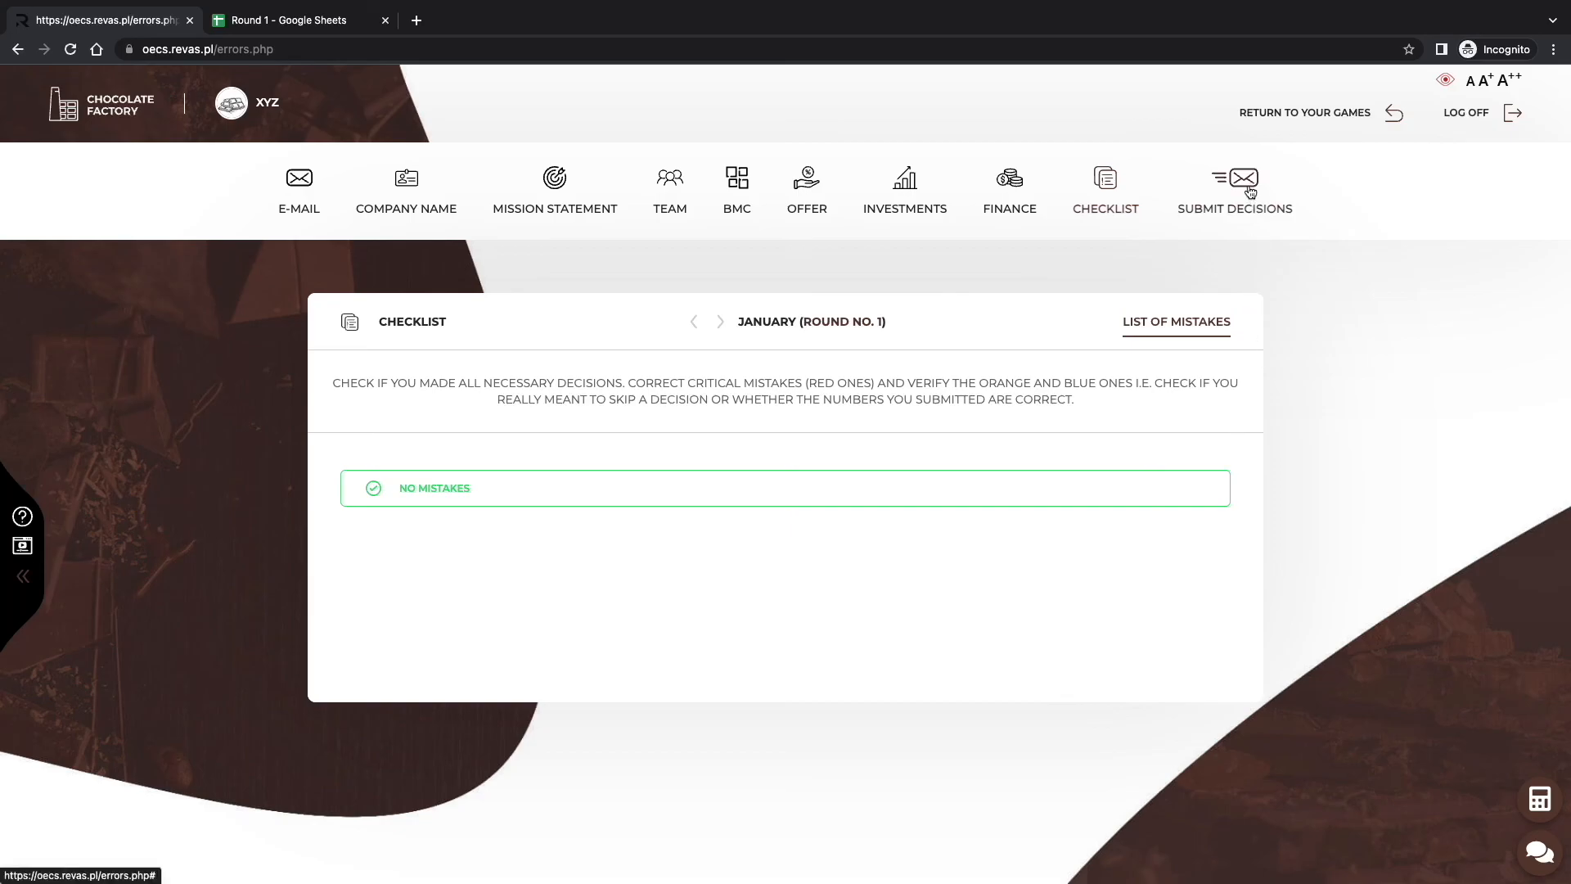
Submit and confirm the round 1 decisions, then go back to the current round's dashboard.
click(1260, 210)
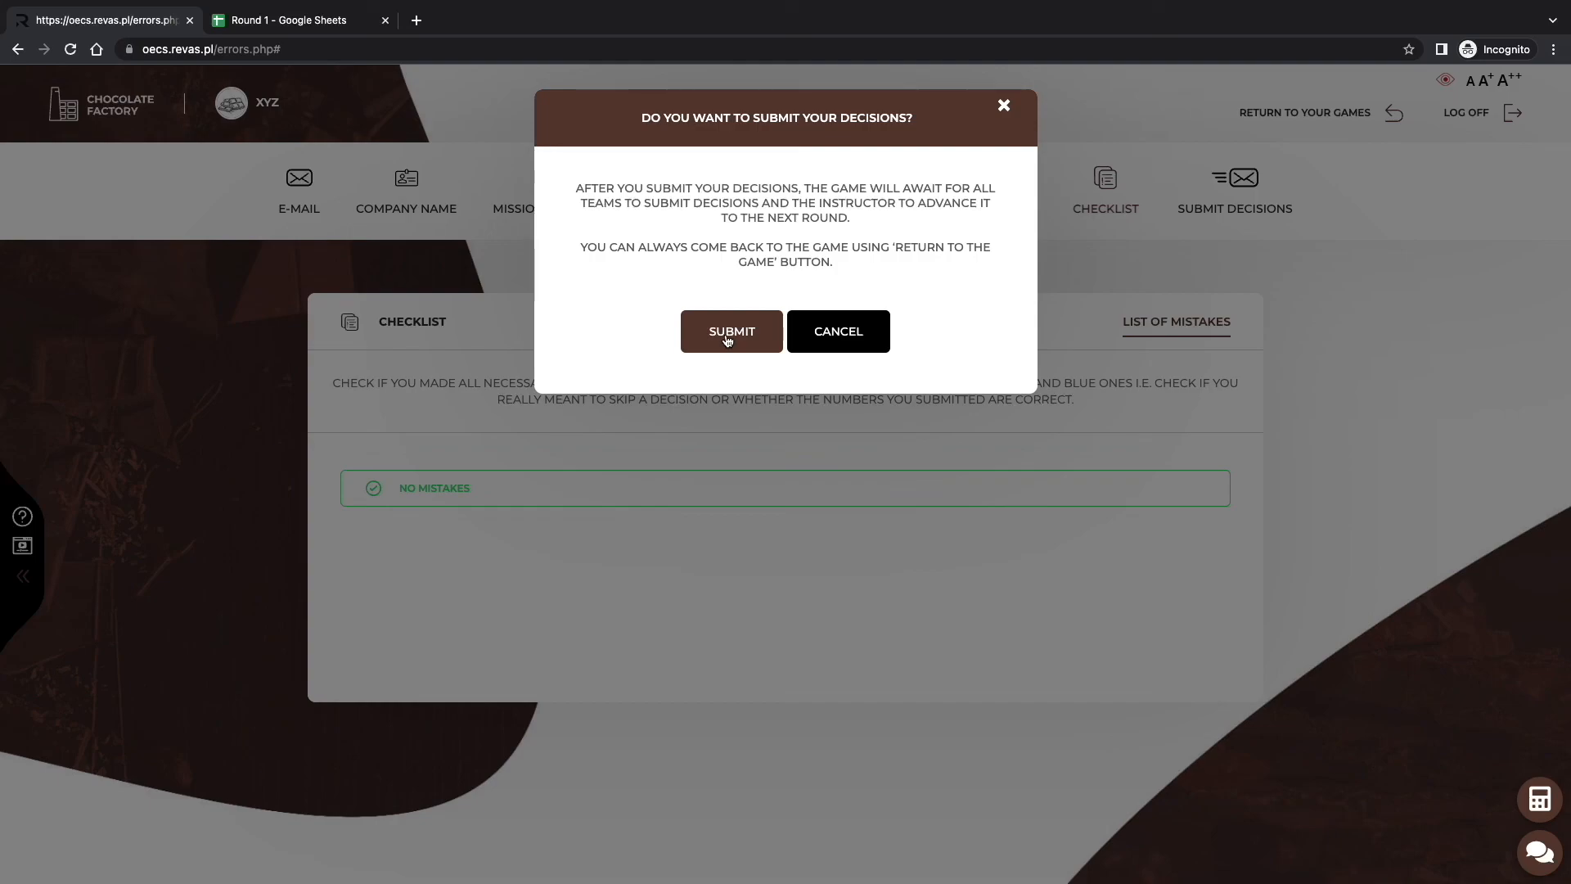
click(727, 341)
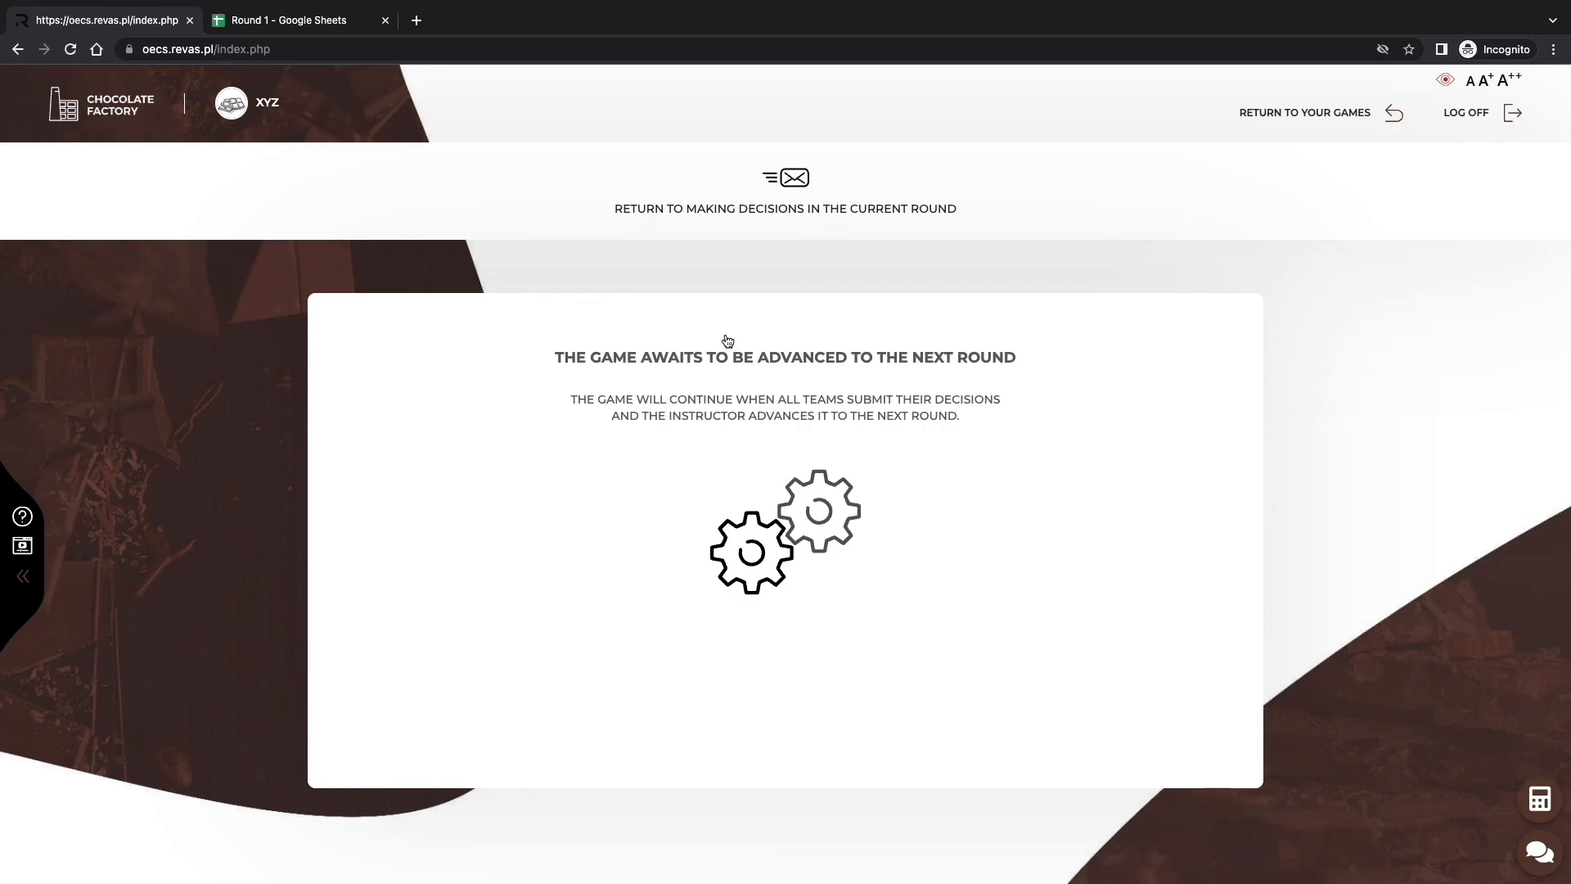
click(787, 180)
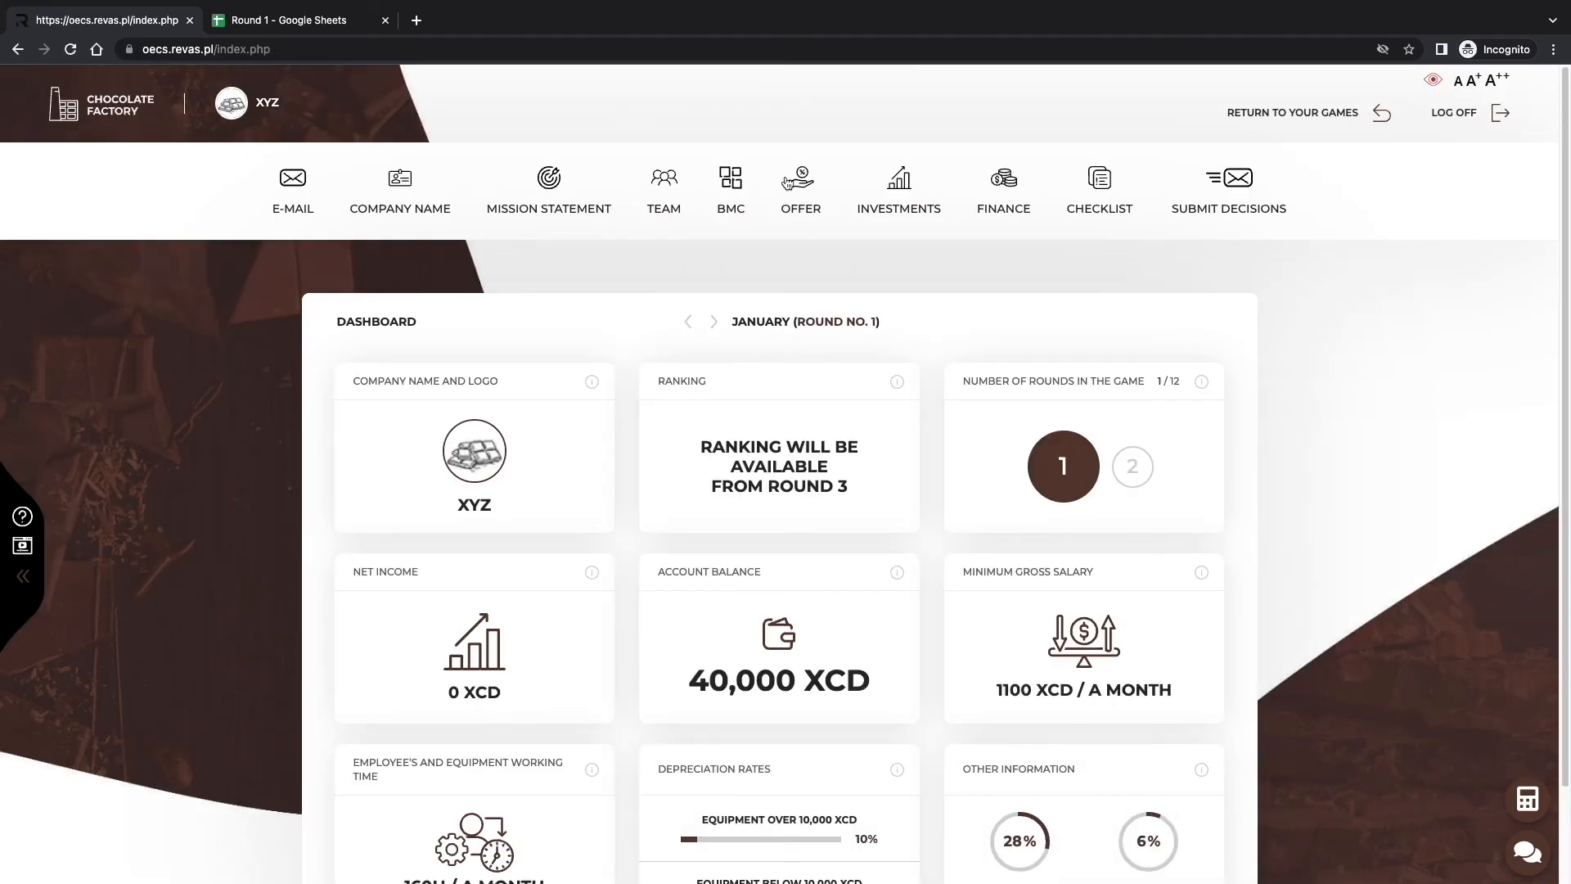